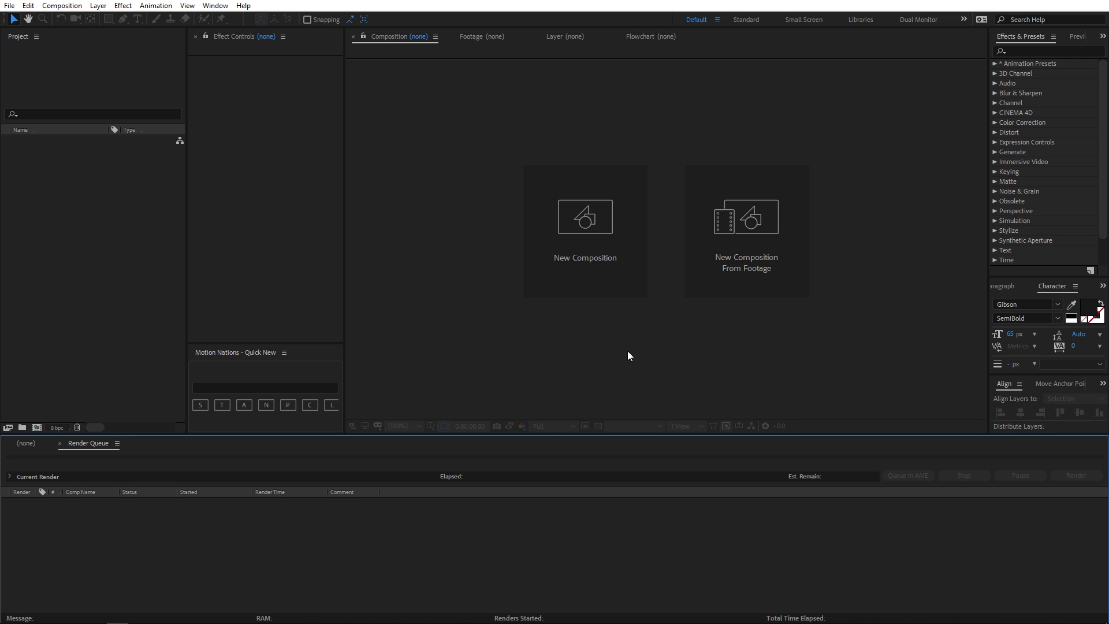
- Import the laptop photo image.jpg from the Image folder into the project
key("alt+Tab")
left_click(192, 93)
left_click_drag(192, 92, 238, 171)
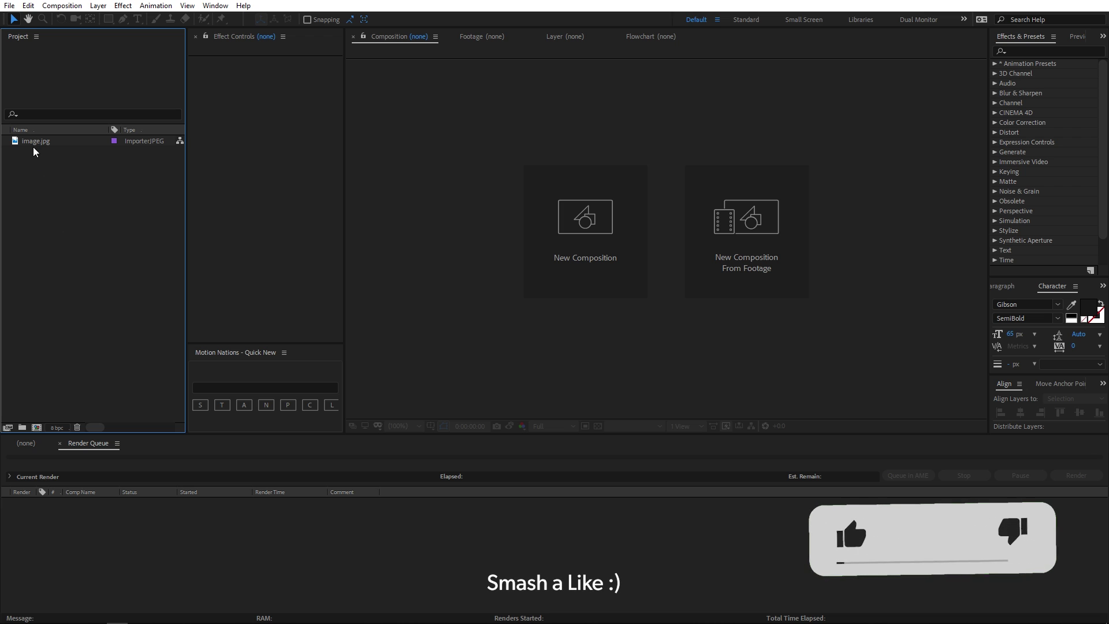
- Preview the image.jpg footage at full frame, then return to the empty composition view
left_click(29, 142)
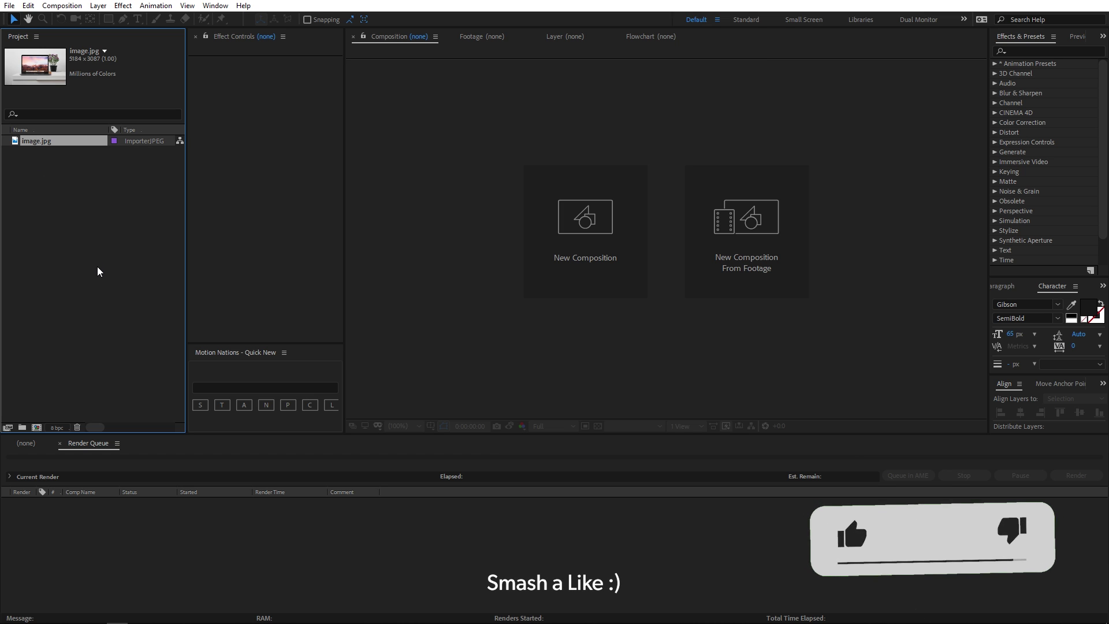
left_click(97, 261)
left_click(40, 145)
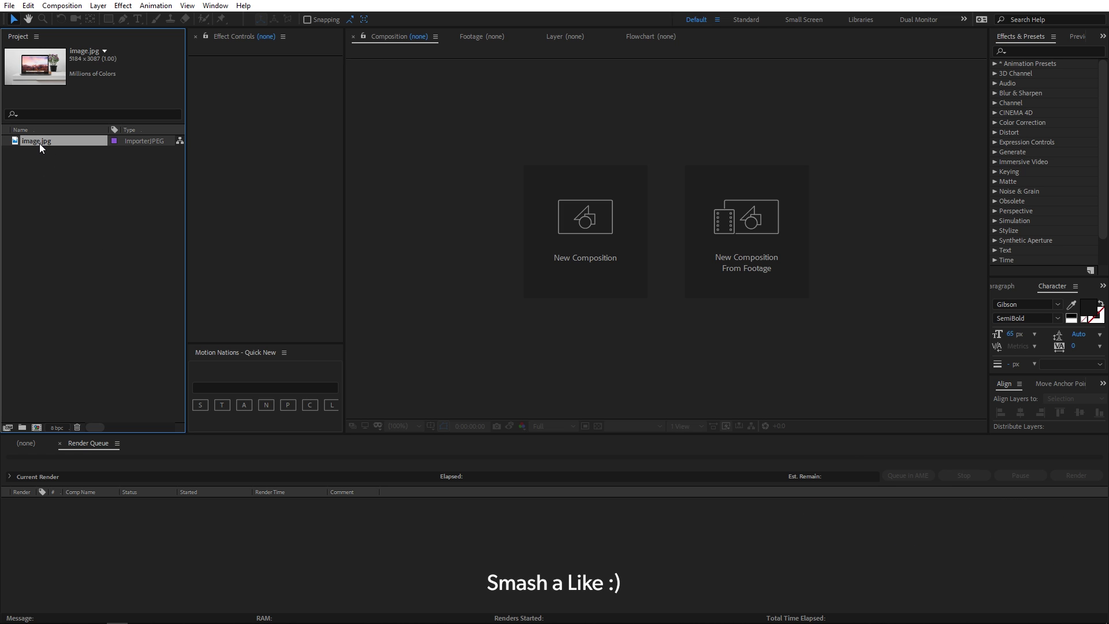
double_click(36, 142)
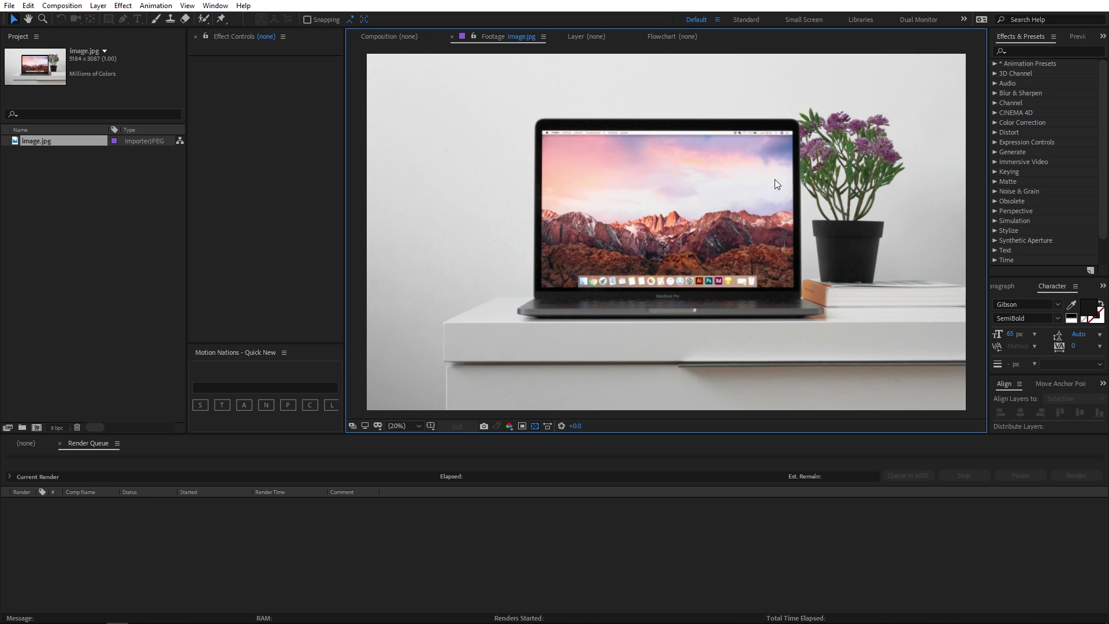
left_click(71, 226)
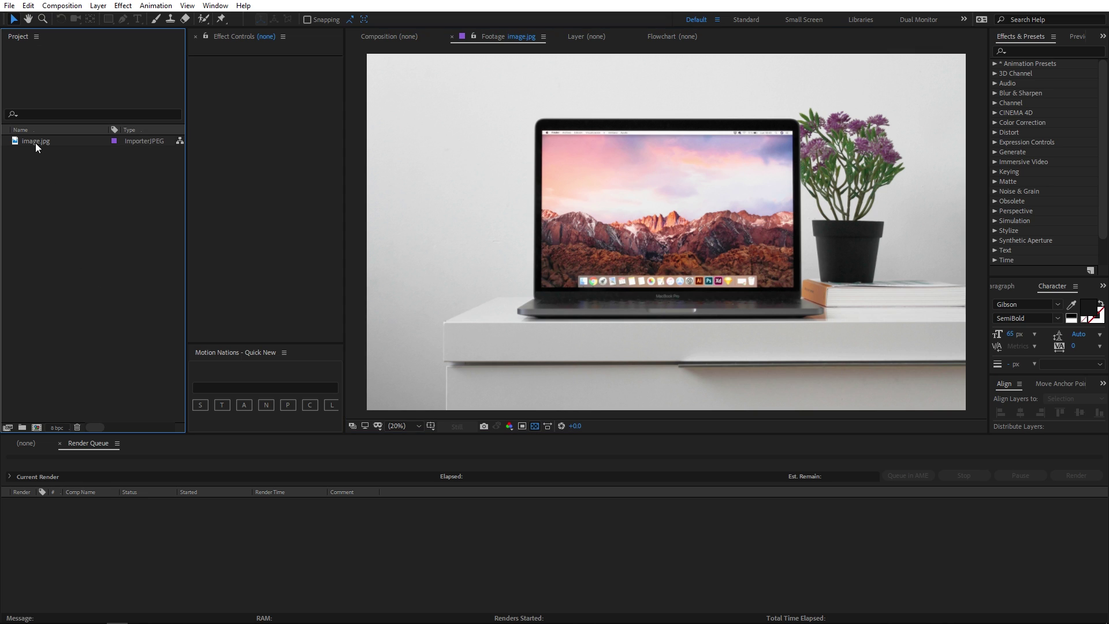
left_click(390, 45)
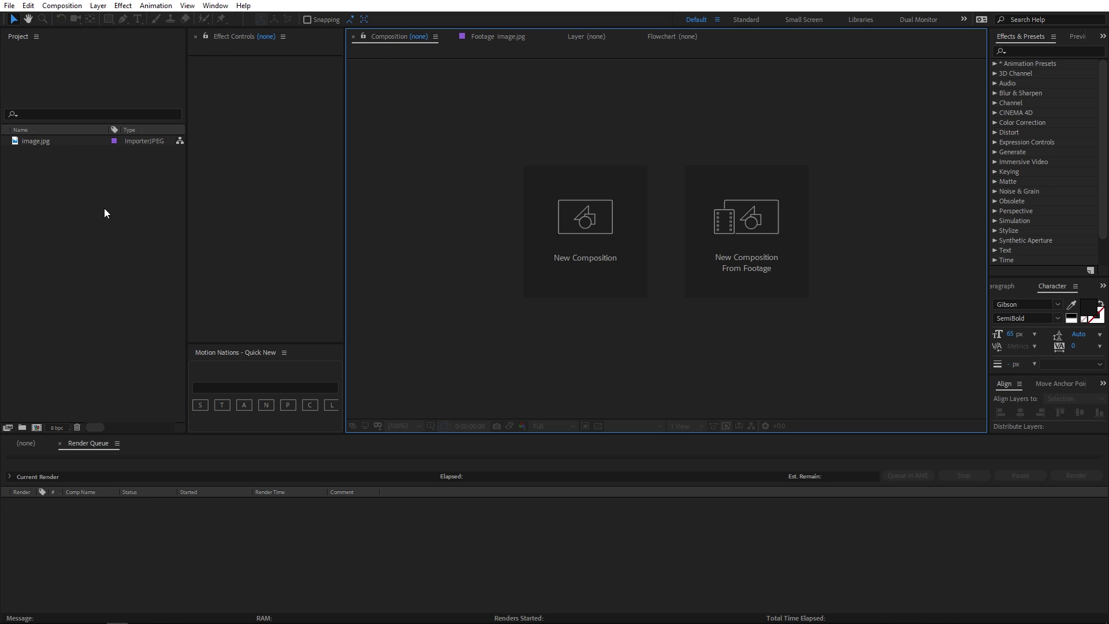
- Create a composition from image.jpg and rename it Laptop
left_click(31, 141)
left_click_drag(35, 139, 38, 428)
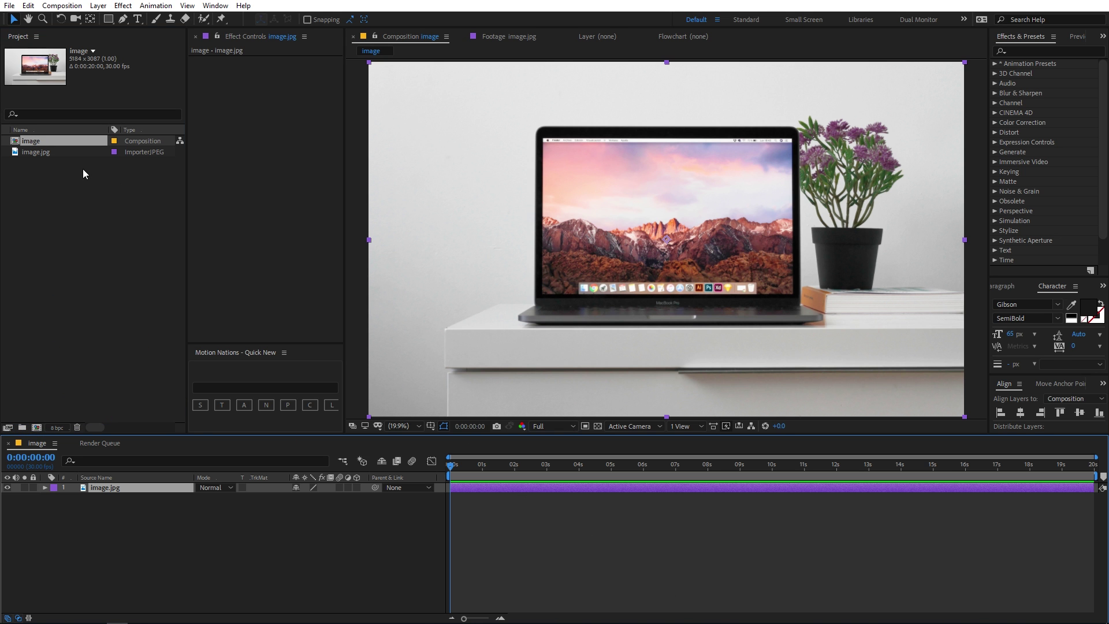
left_click(34, 141)
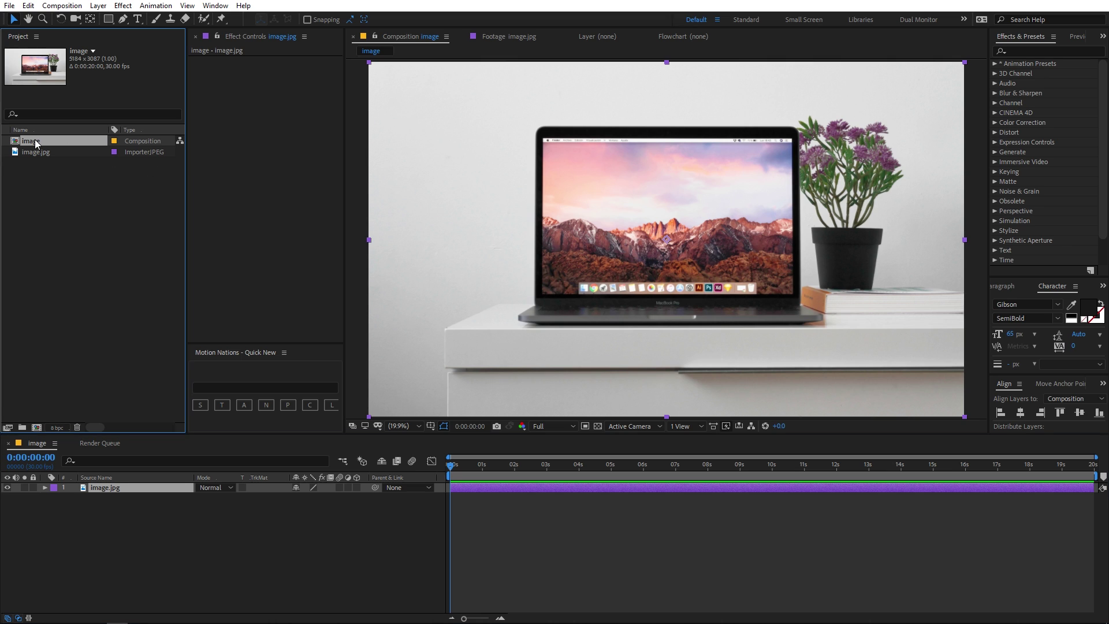
key("Return")
type("Lap")
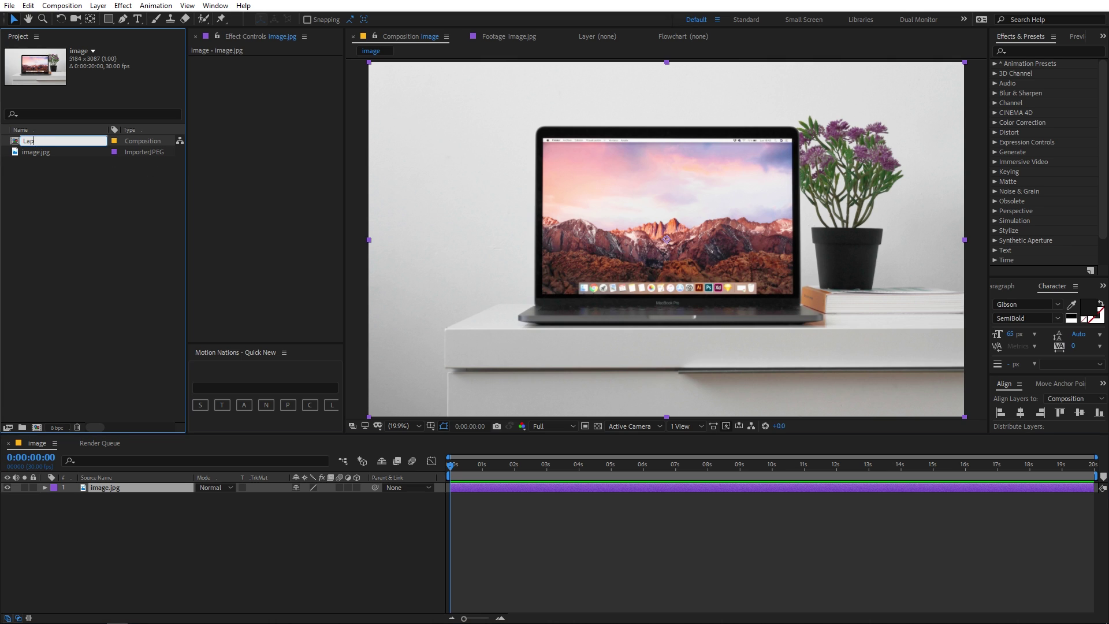
type("top")
left_click(84, 215)
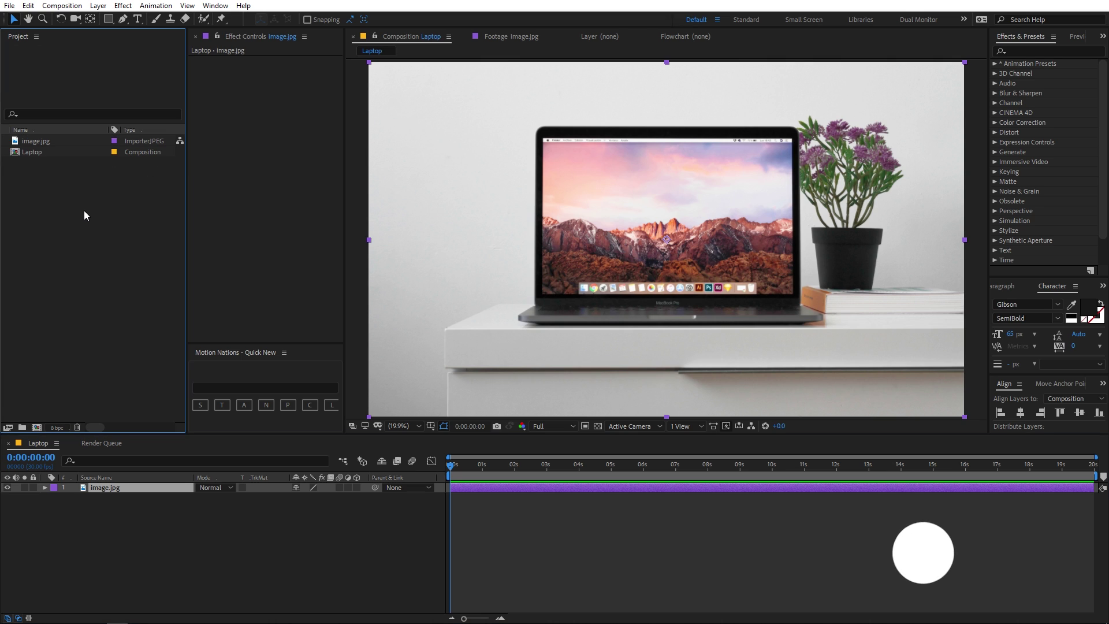
- Create a composition named Animation with a size of 1920 x 1080 px
left_click(62, 5)
left_click(69, 17)
type("A")
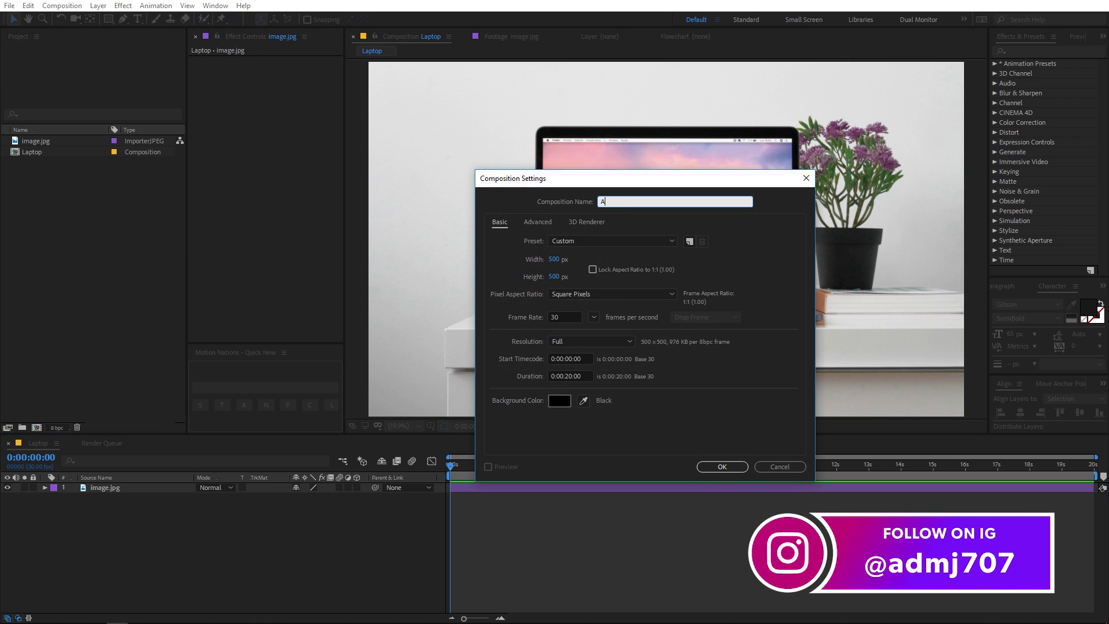
type("nimation")
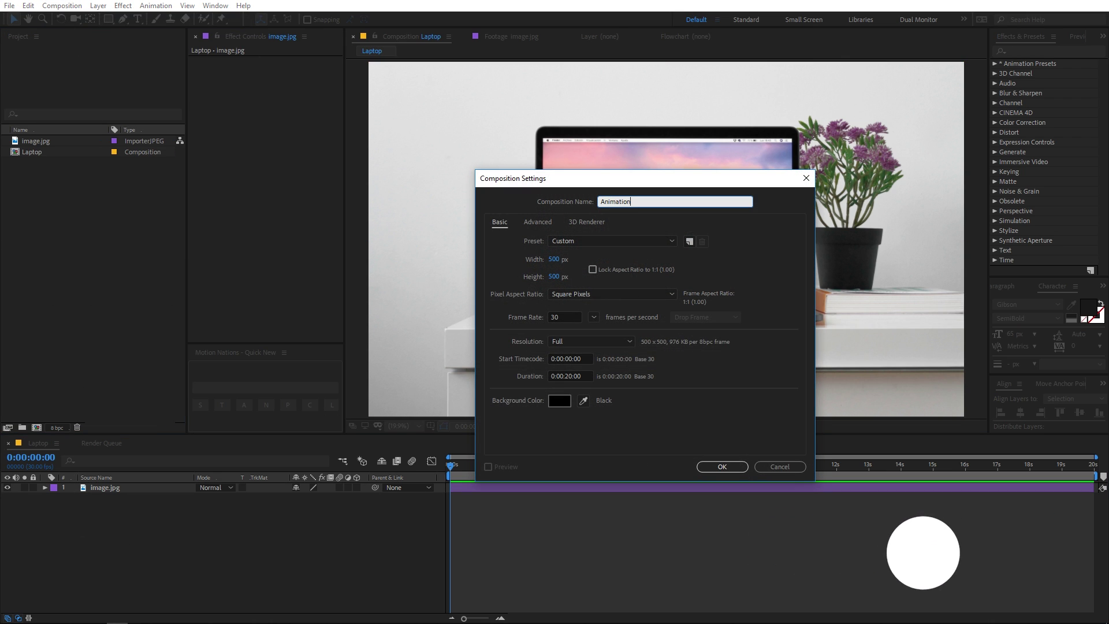
left_click(555, 259)
type("1920")
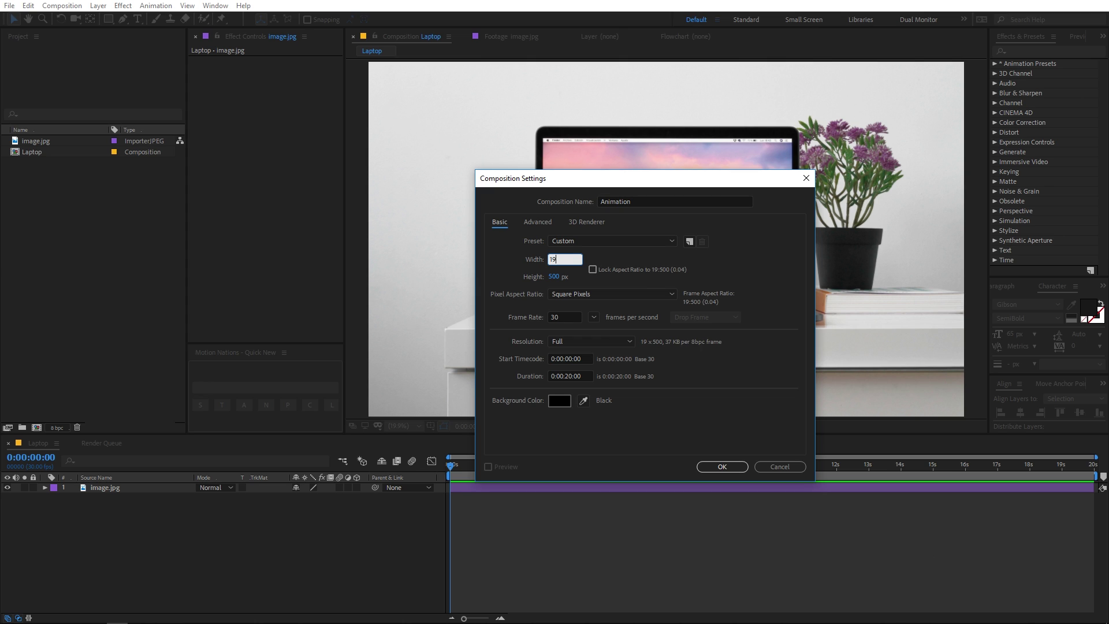
key("Tab")
type("1080")
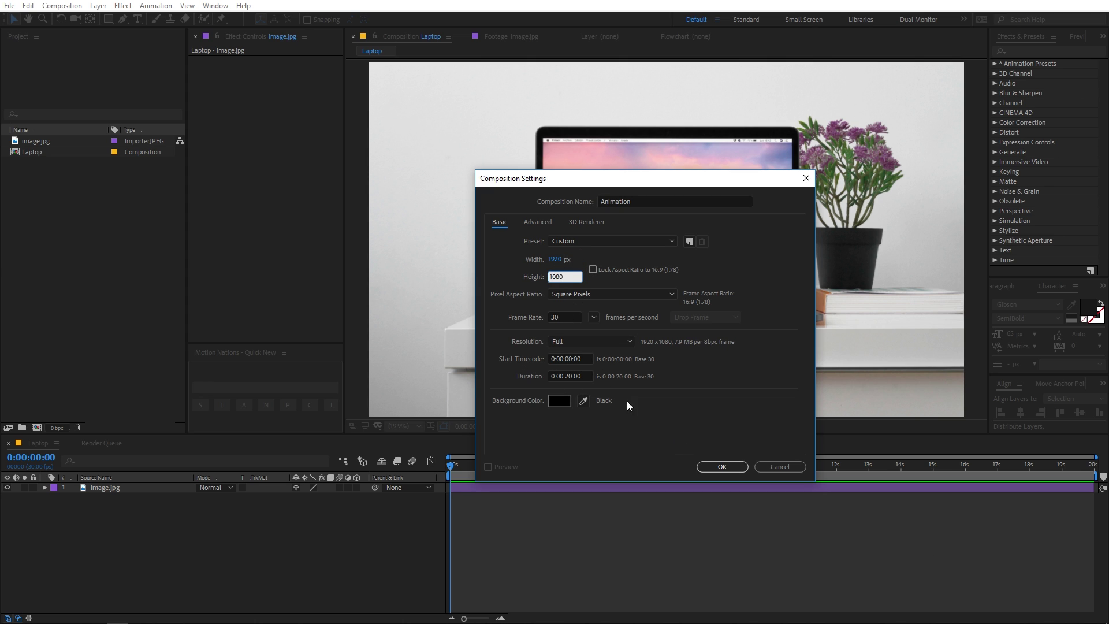
left_click(722, 466)
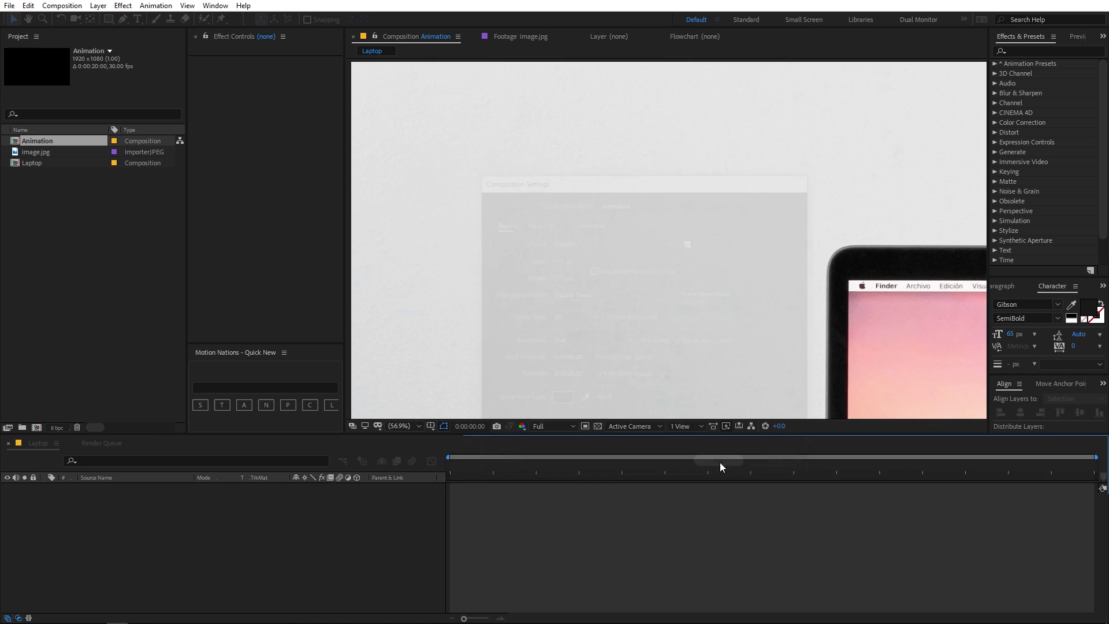
scroll(570, 283, "down", 1)
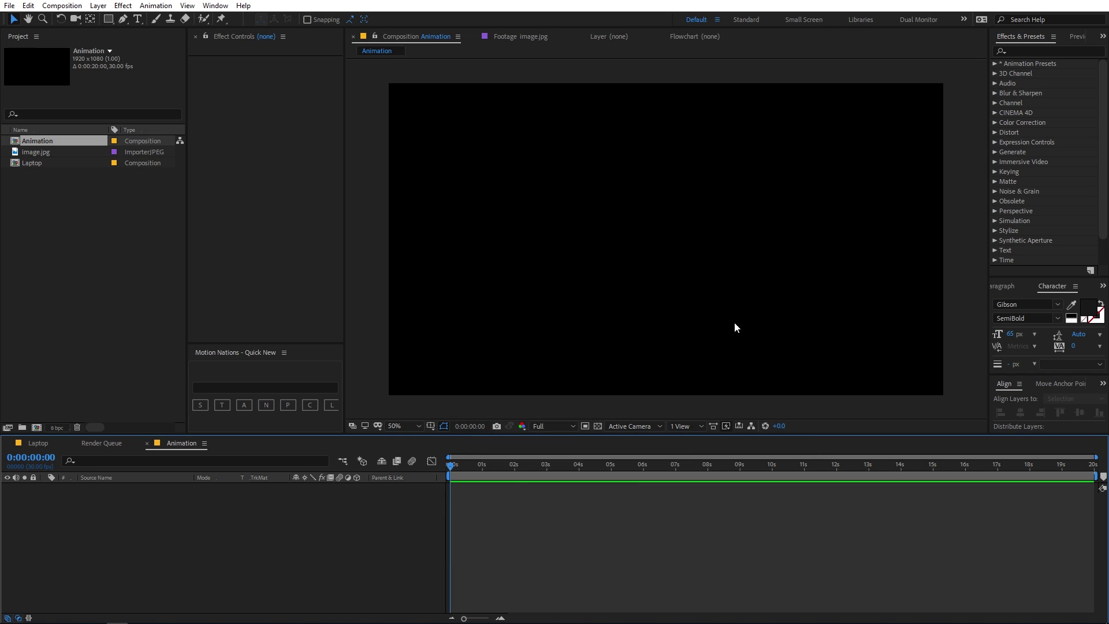
- Create a composition named Logo with a size of 500 x 500 px
left_click(131, 265)
left_click(62, 6)
left_click(77, 19)
type("Logo")
key("Tab")
key("Tab")
key("Tab")
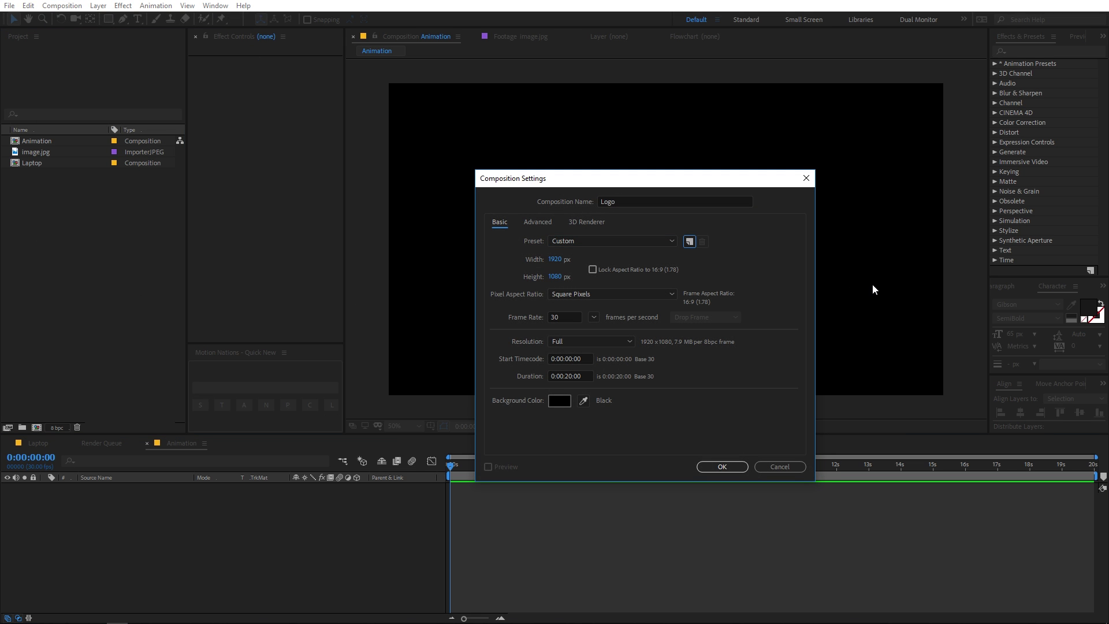
type("500")
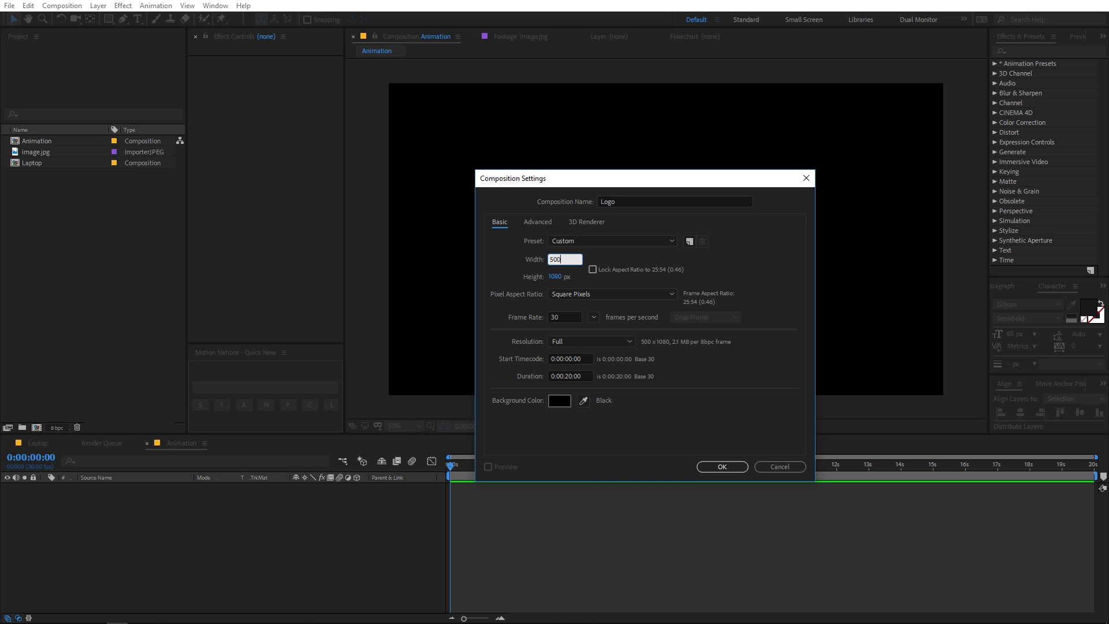
key("Tab")
type("500")
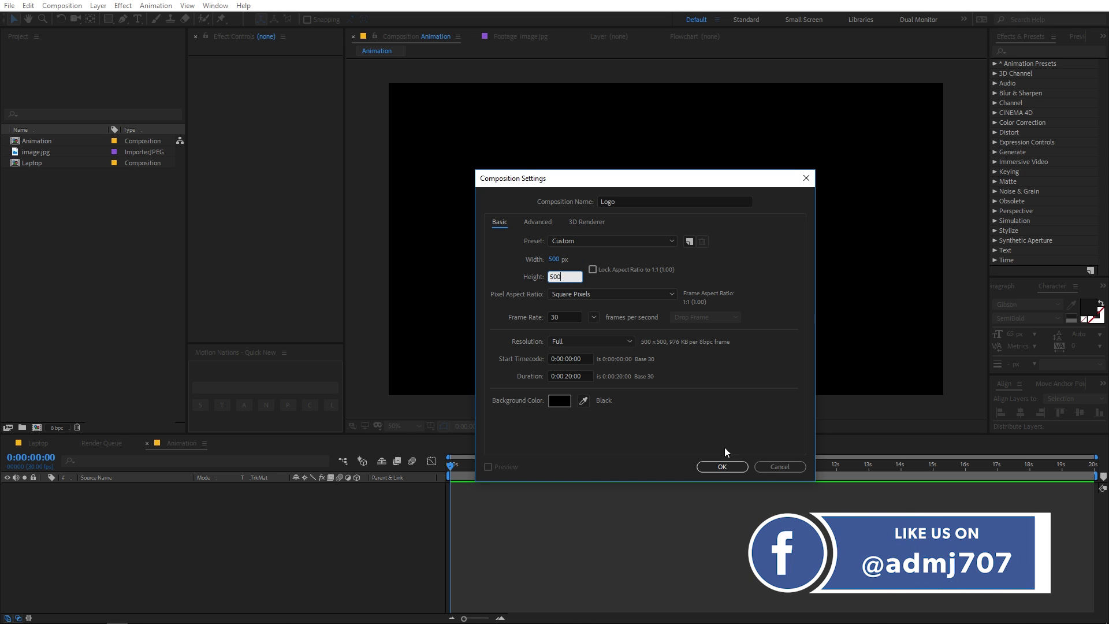
left_click(723, 467)
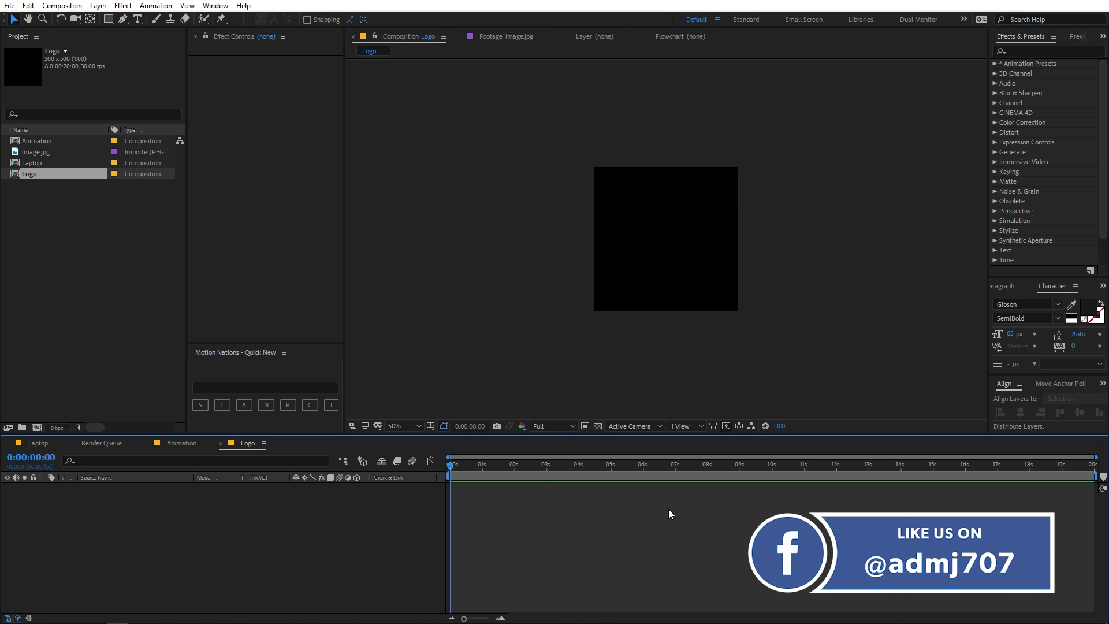
- Import the logo images ae.png and yt logo.png from the Image folder into the project
left_click(403, 425)
left_click(408, 235)
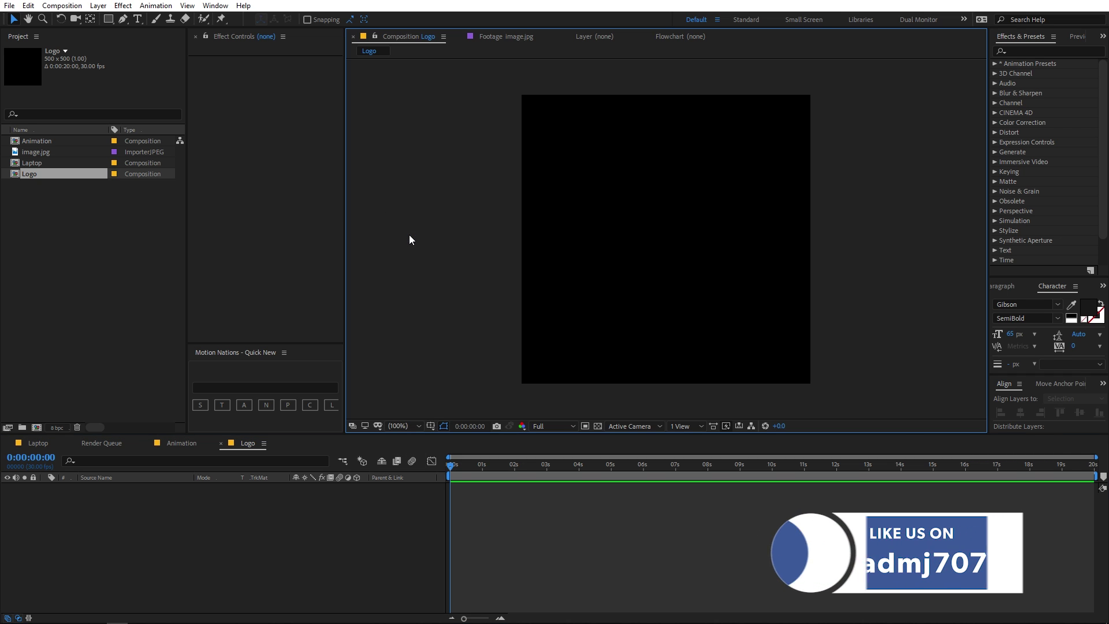
key("alt+Tab")
left_click(431, 244)
left_click(239, 93)
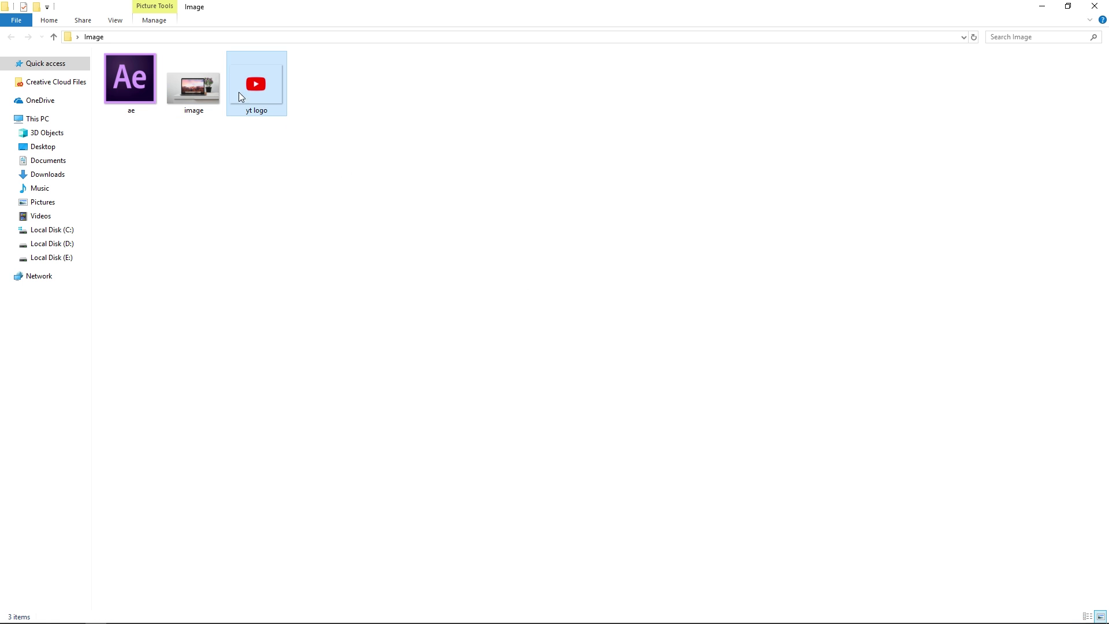
left_click(133, 89, "ctrl")
left_click_drag(124, 95, 93, 283)
key("alt+Tab")
- Place yt logo.png in the Logo composition and scale it down to about 56% so it fits the frame
left_click_drag(40, 199, 113, 509)
key("s")
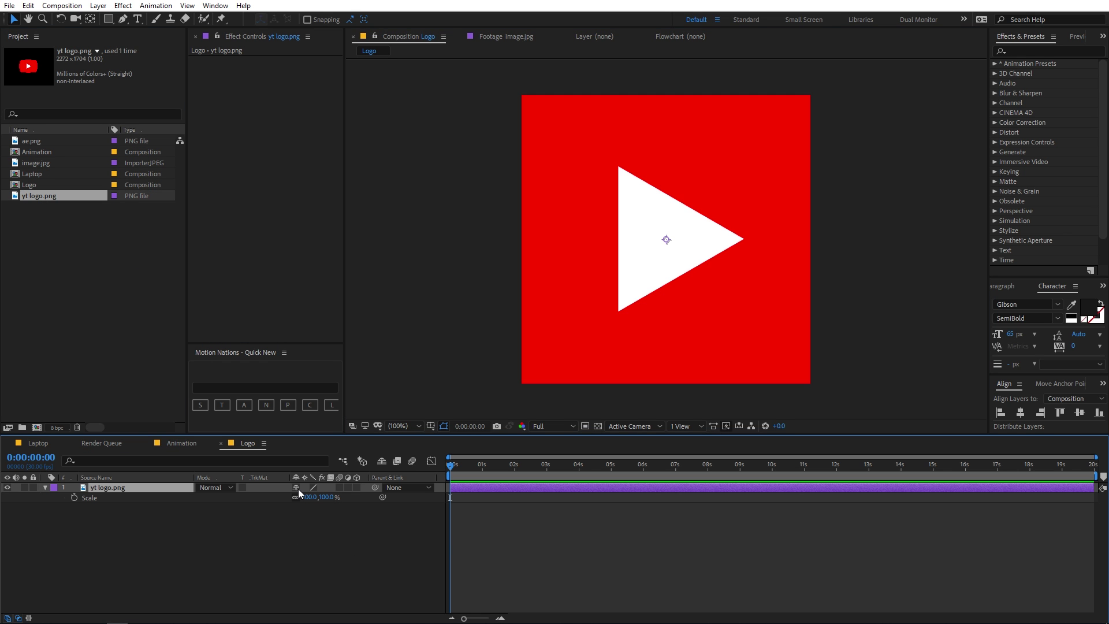
left_click_drag(305, 498, 280, 498)
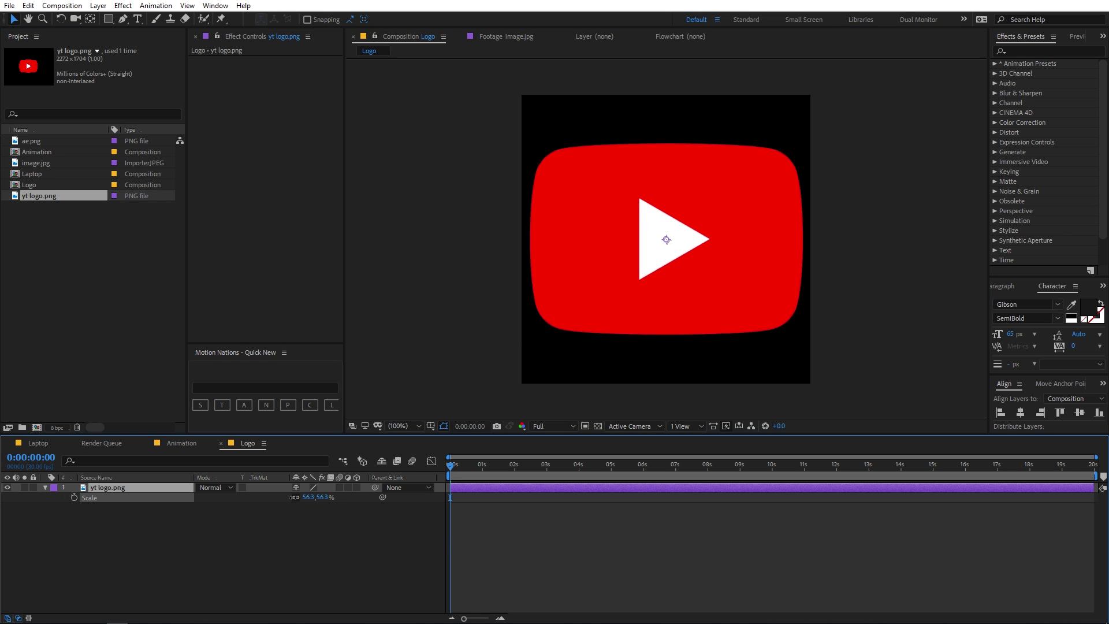
left_click(440, 552)
left_click(48, 490)
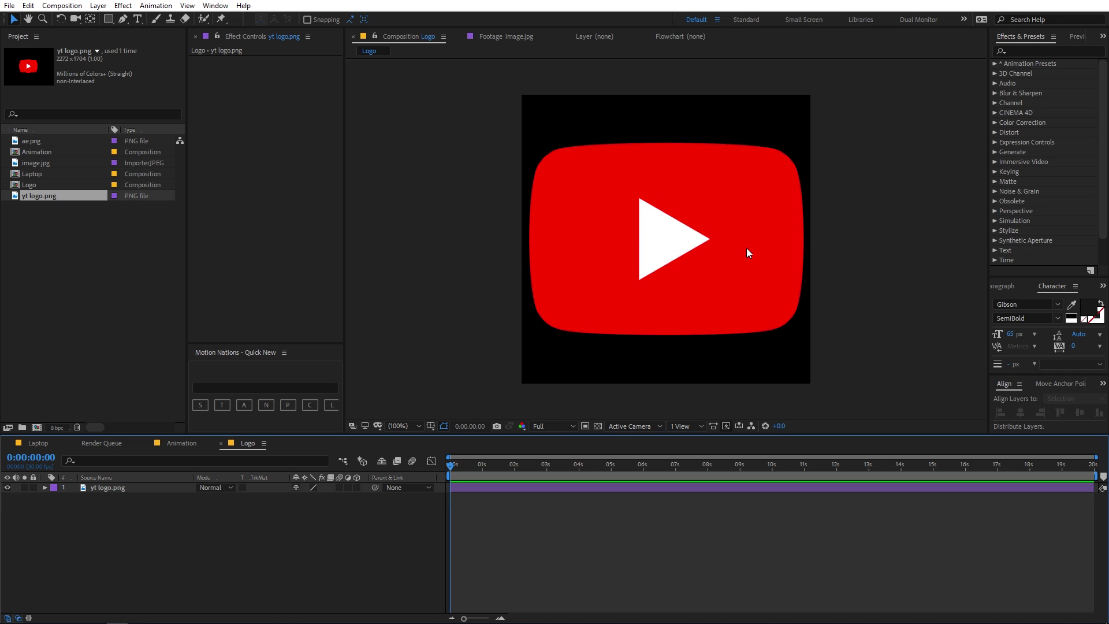
- Open the Animation composition and add a full-frame solid layer with a Fill effect
left_click(179, 443)
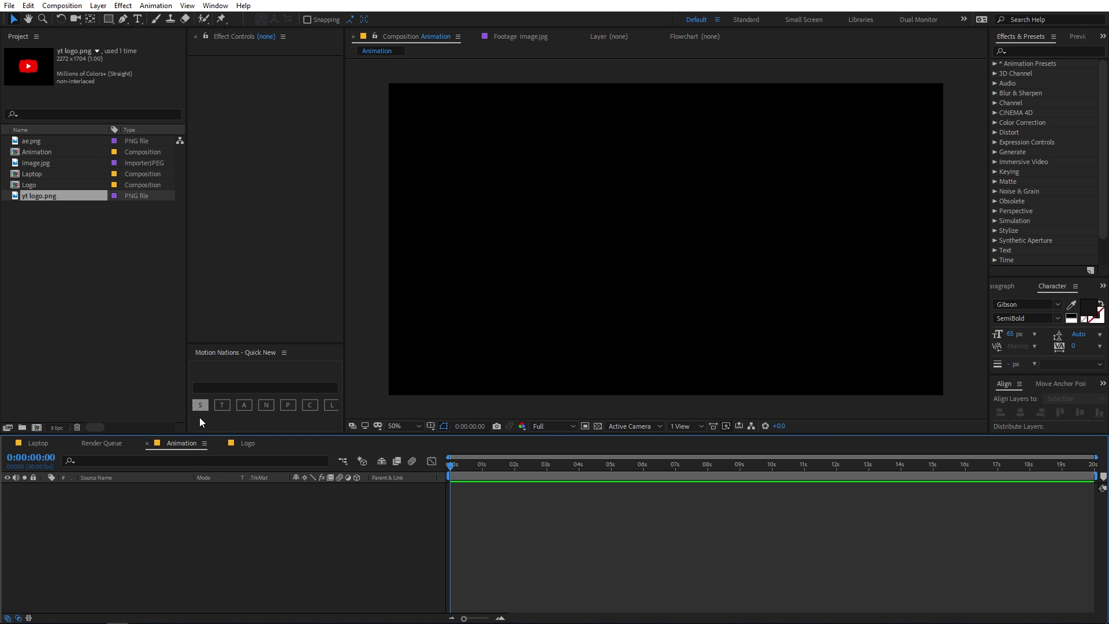
left_click(99, 6)
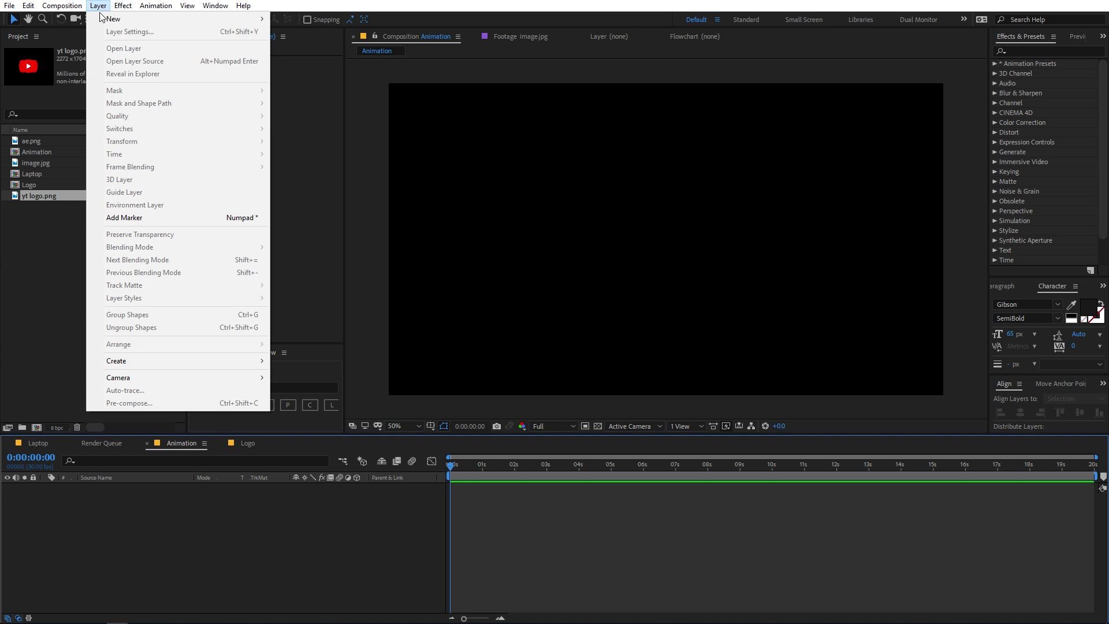
mouse_move(115, 19)
left_click(266, 523)
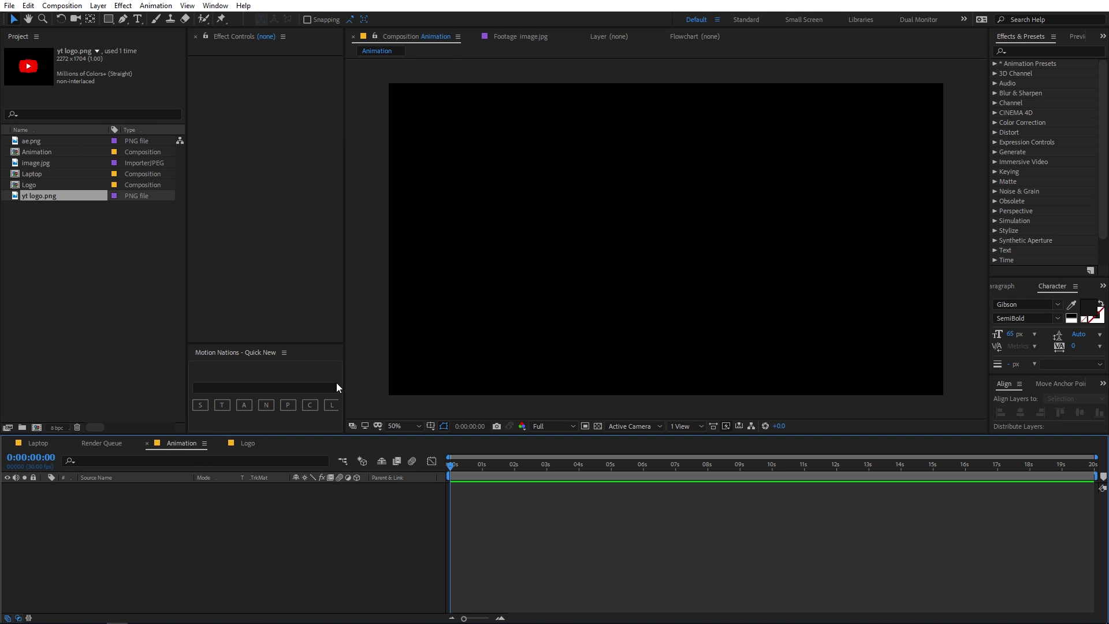
left_click(248, 353)
left_click(204, 406)
left_click(152, 500)
left_click(130, 489)
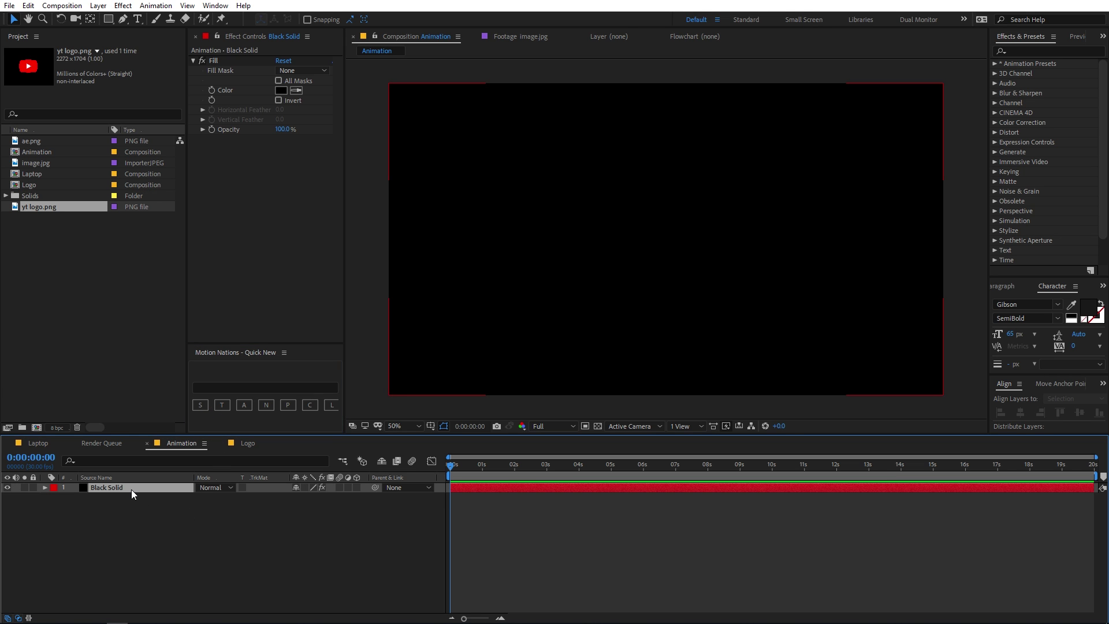
- Set the solid's Fill colour to an off-white, about F8F8F8
left_click(281, 93)
left_click_drag(196, 314, 27, 272)
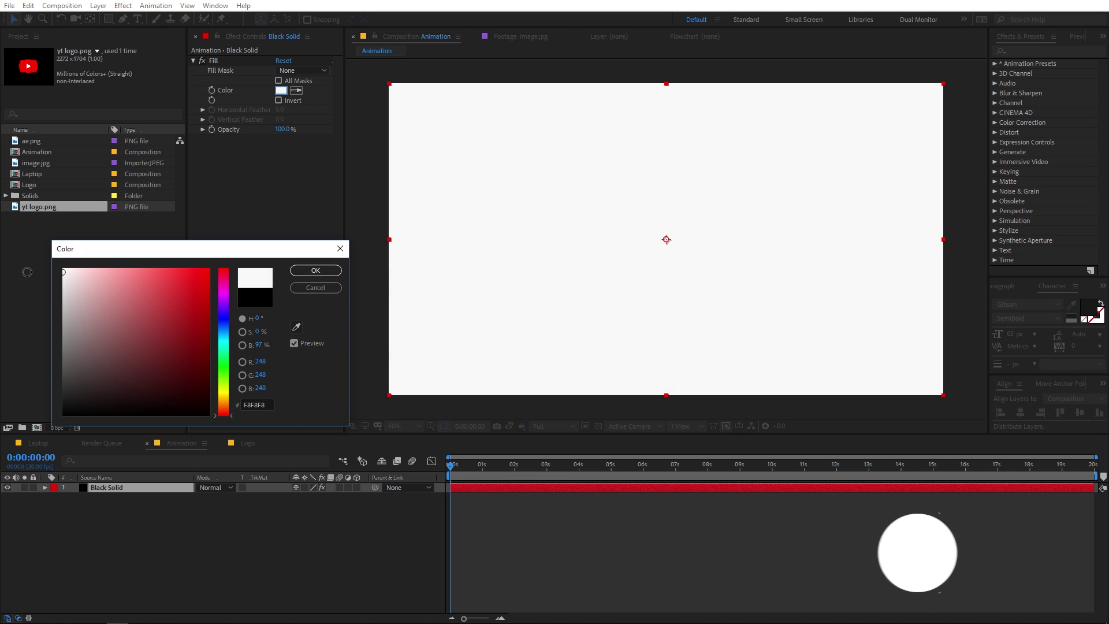
left_click(315, 270)
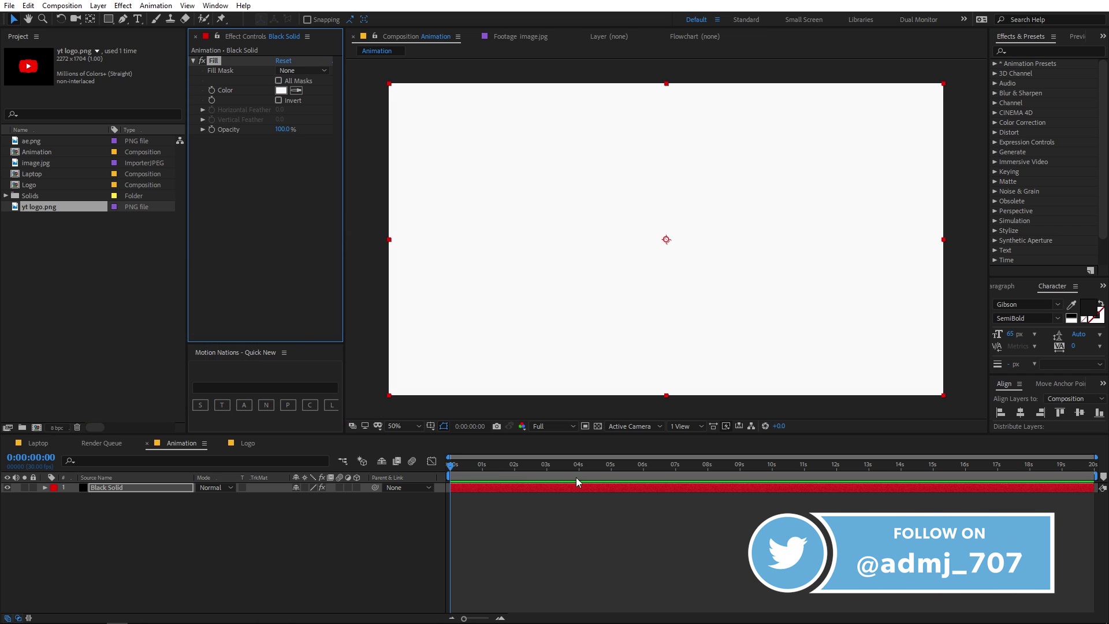
left_click(585, 520)
- Place the Logo composition above the solid in Animation and scale it to about 84.7%
left_click_drag(36, 184, 146, 485)
left_click(495, 491)
key("s")
left_click_drag(312, 502, 300, 505)
left_click(337, 523)
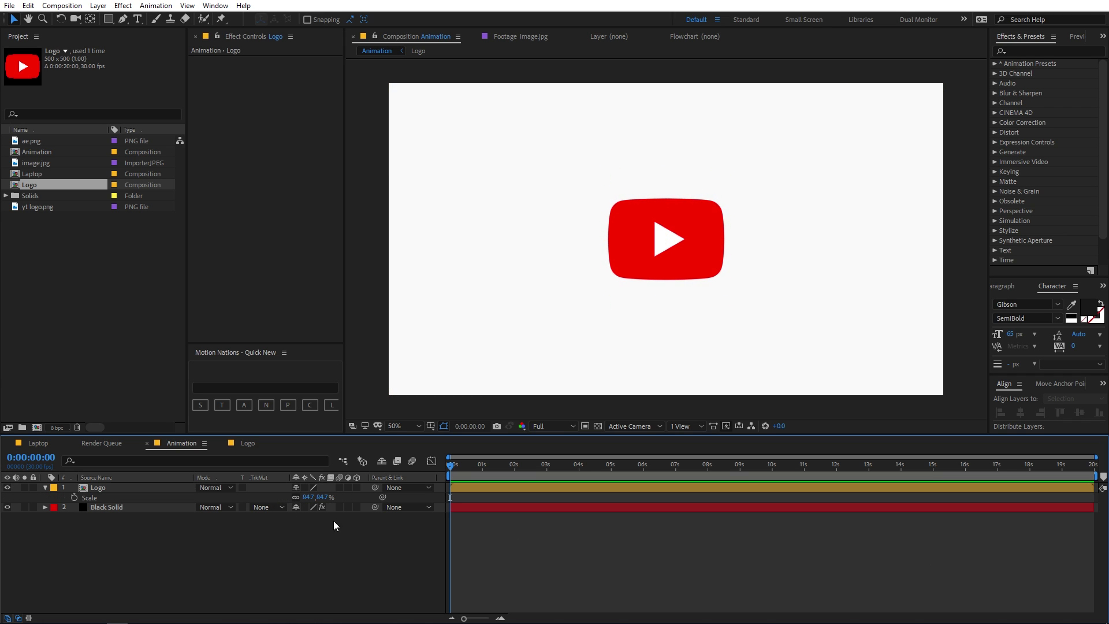
left_click(45, 487)
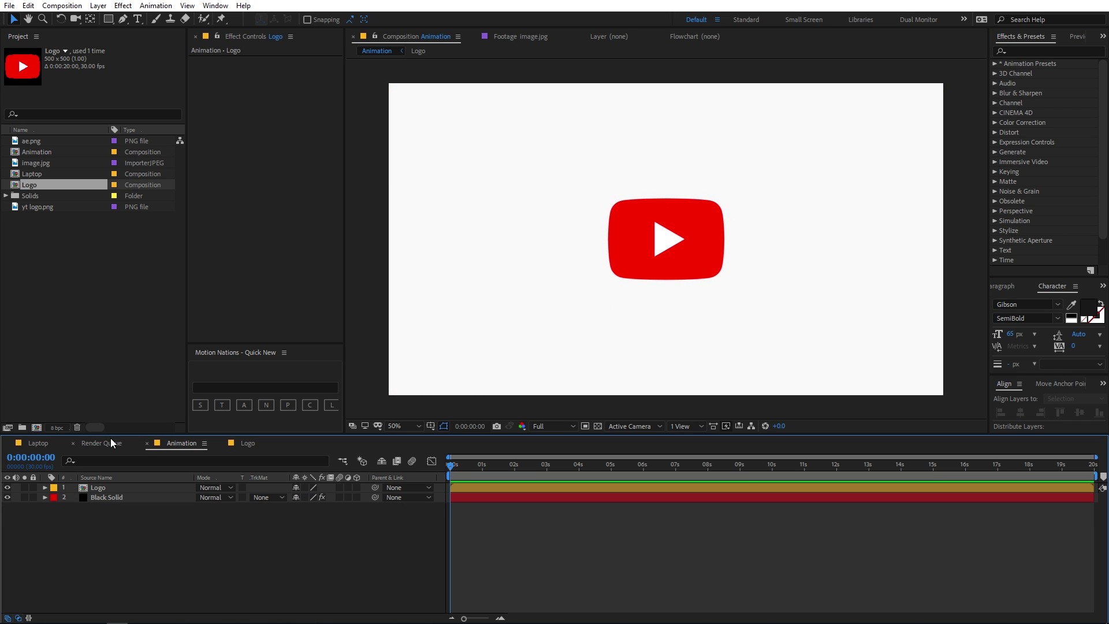
- Open the Laptop composition and fit the whole laptop photo in the viewer
left_click(38, 443)
scroll(595, 330, "down", 1)
scroll(621, 331, "up", 1)
left_click(391, 425)
left_click(409, 235)
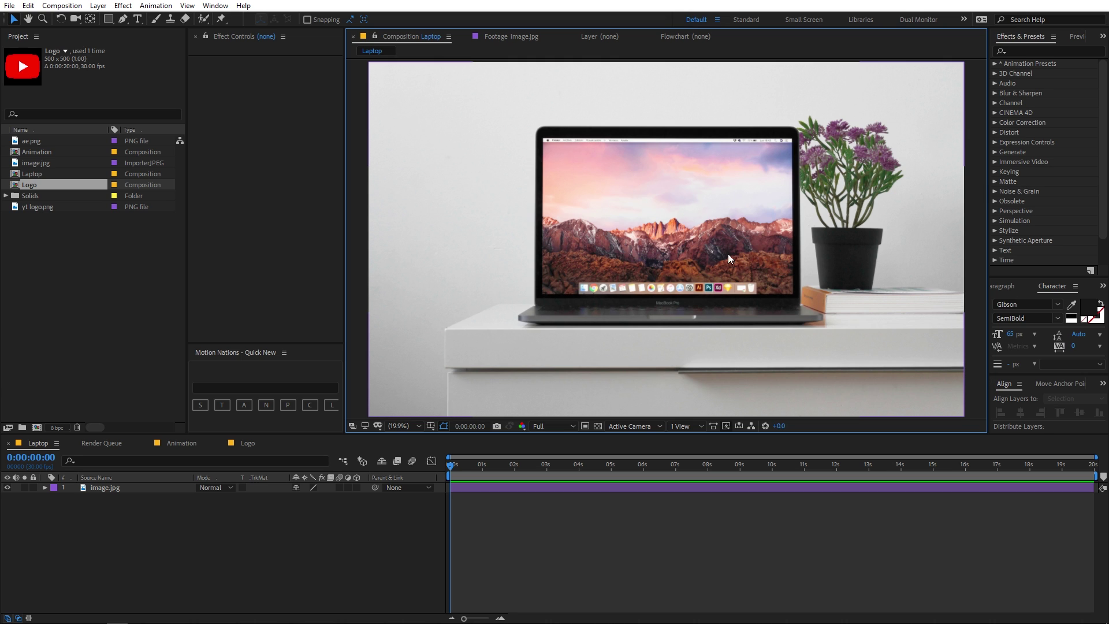
left_click(340, 506)
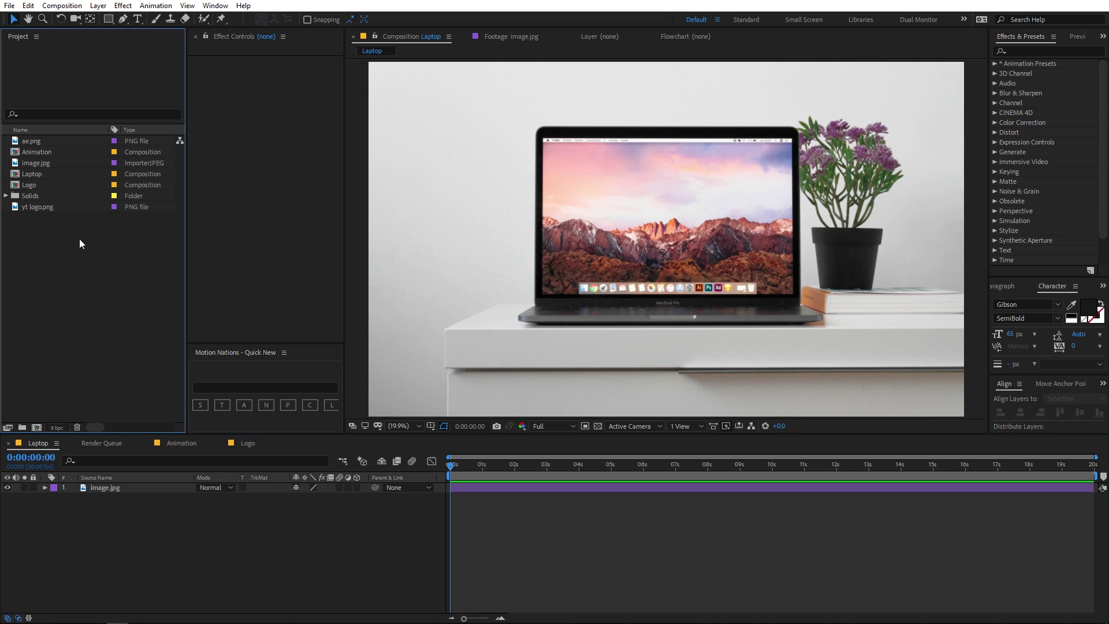
- Place the Animation composition above the photo layer in the Laptop composition and select it
left_click_drag(41, 152, 94, 490)
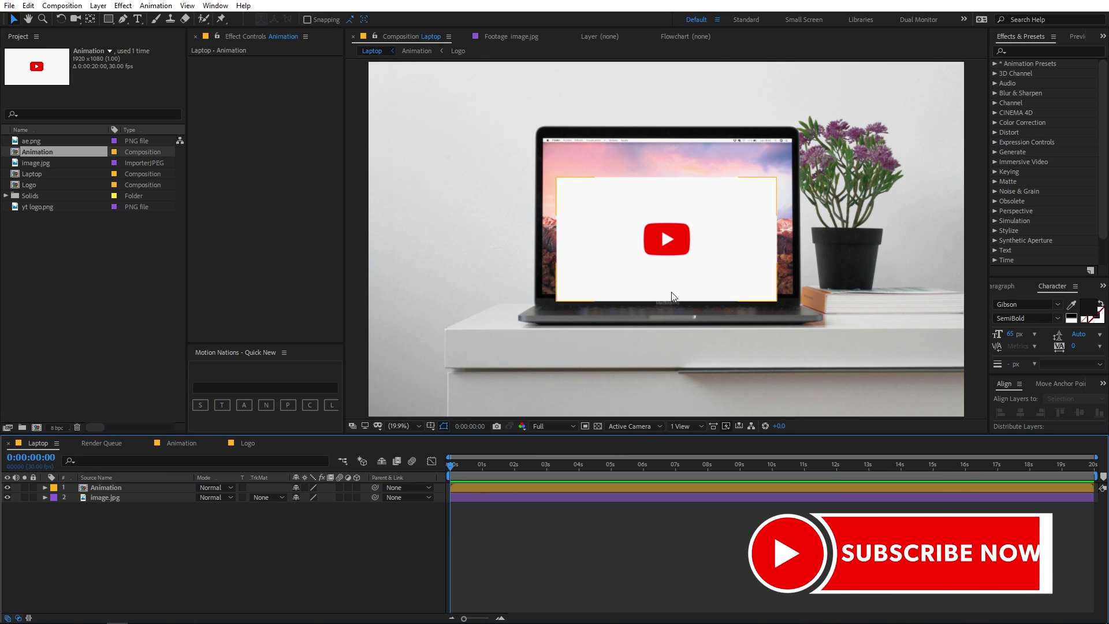
left_click(665, 278)
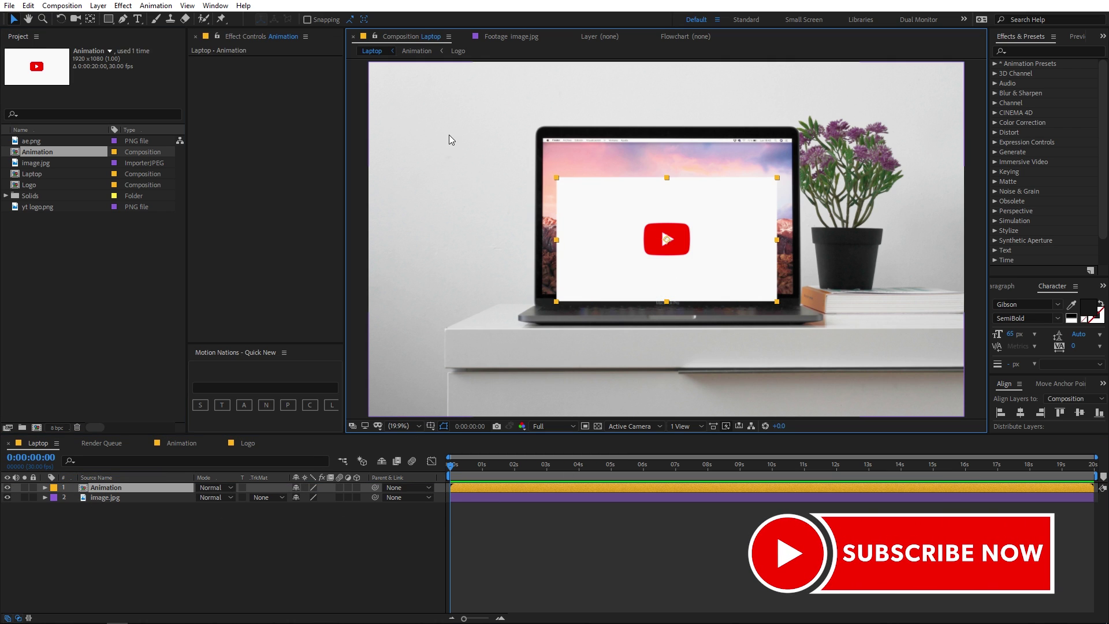
scroll(450, 139, "down", 1)
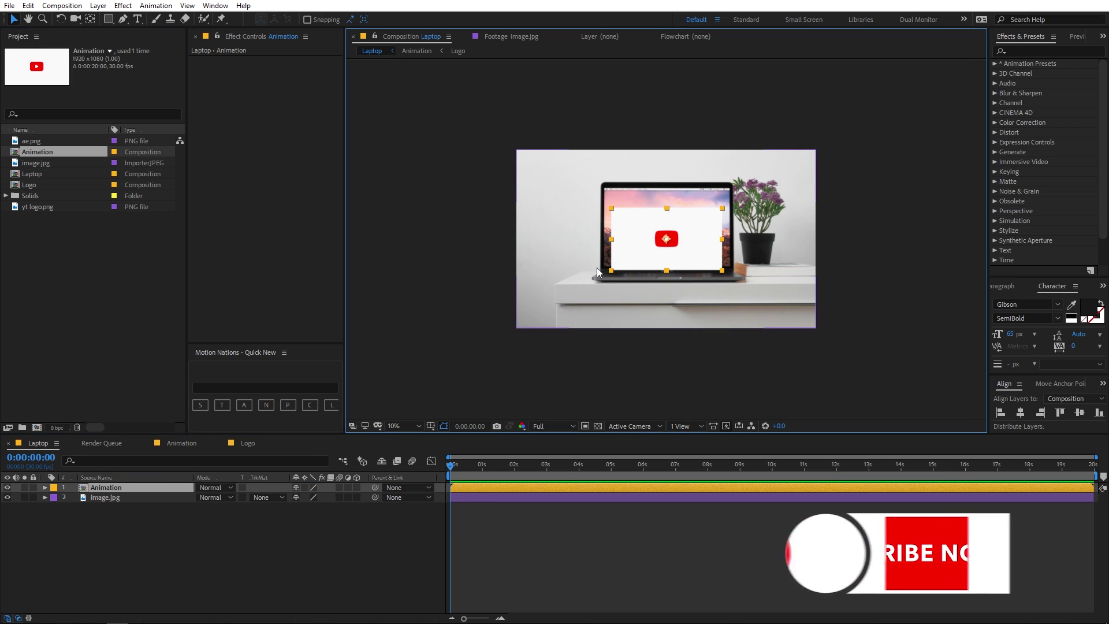
scroll(598, 268, "up", 2)
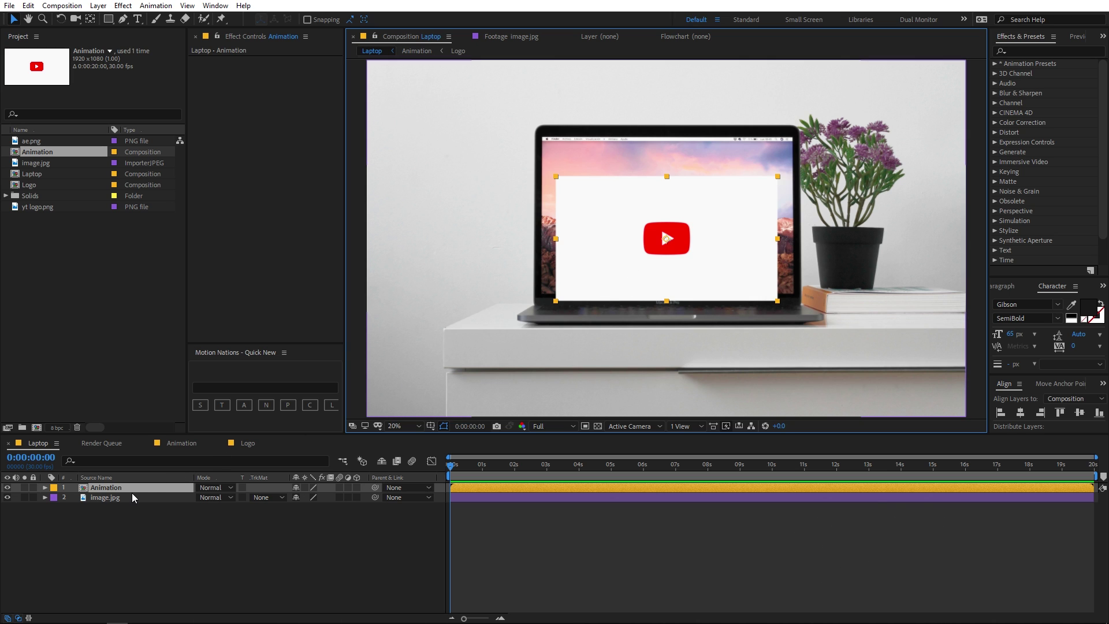
- Scale the Animation layer to about 126.8% and position it over the laptop's screen
key("s")
left_click_drag(317, 498, 333, 499)
left_click_drag(742, 248, 744, 226)
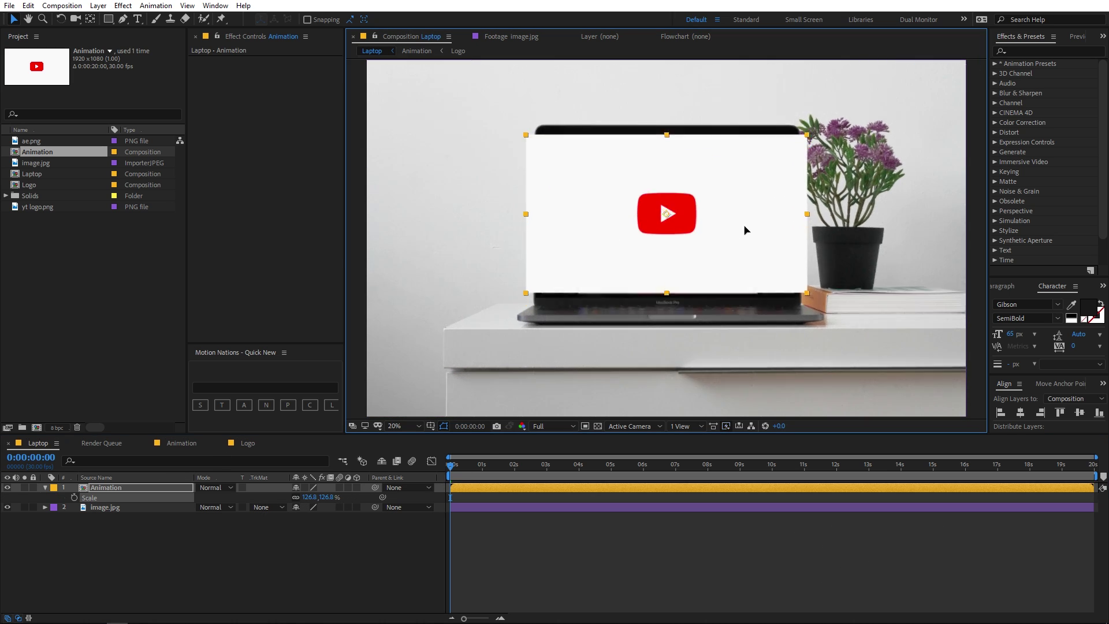
key("shift+Down")
key("shift+Down")
key("shift+Down")
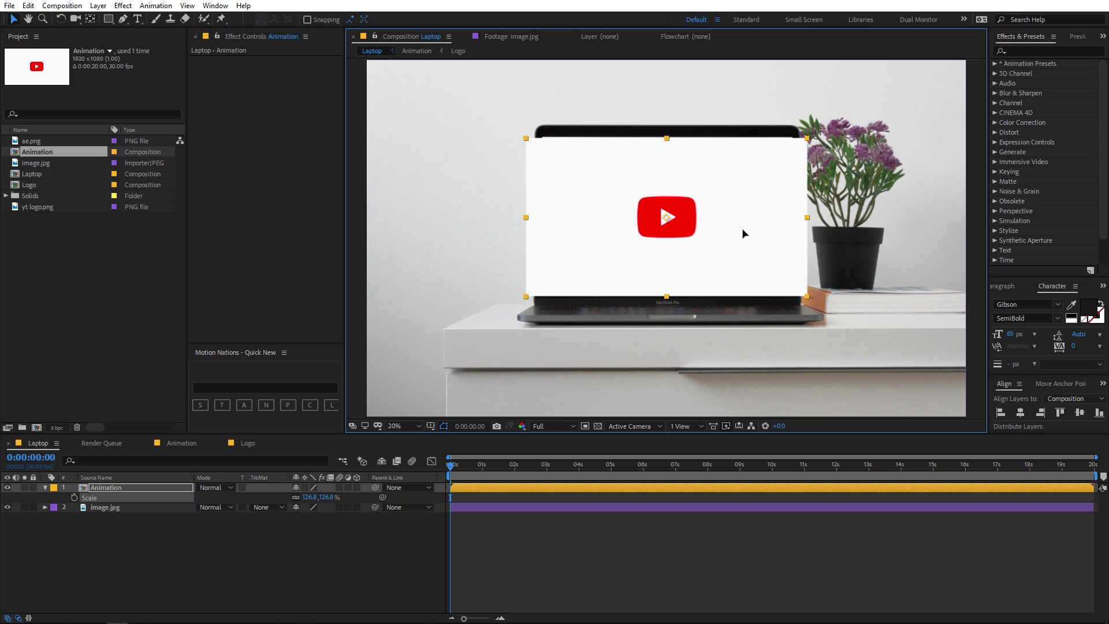
key("shift+Up")
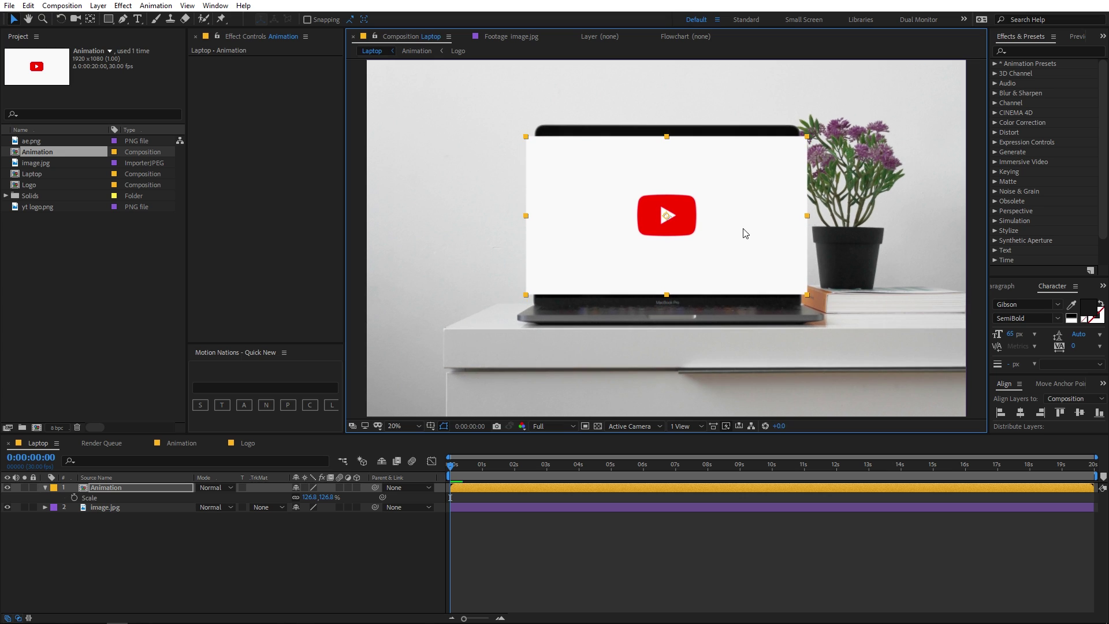
- Hide the Animation layer and draw a rectangle shape that exactly covers the laptop's screen
left_click(8, 489)
left_click(169, 538)
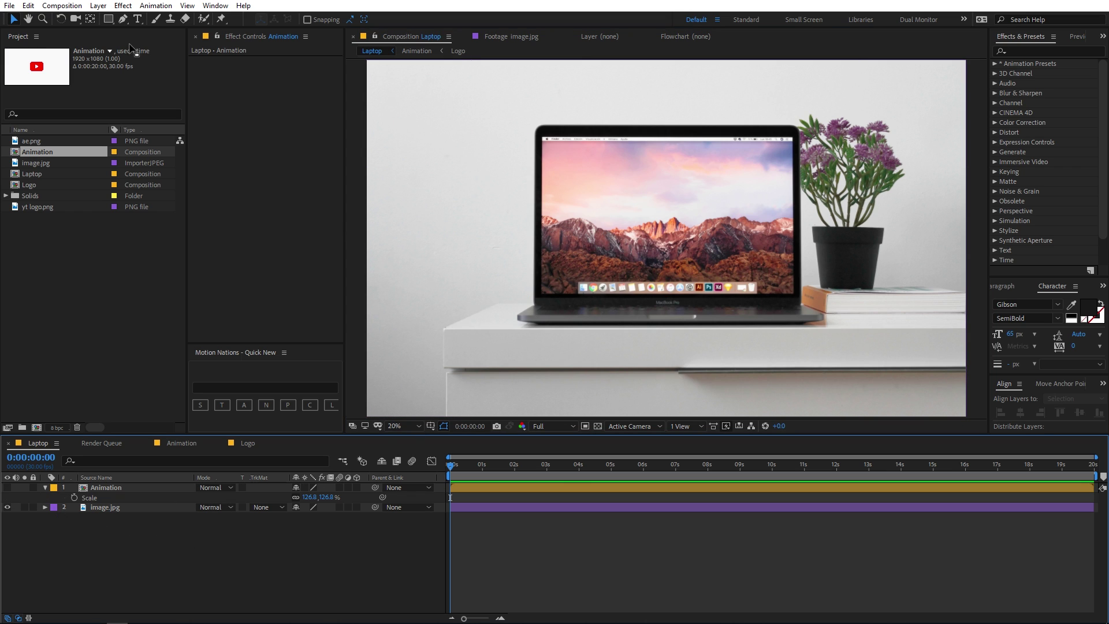
left_click(108, 19)
left_click(98, 338)
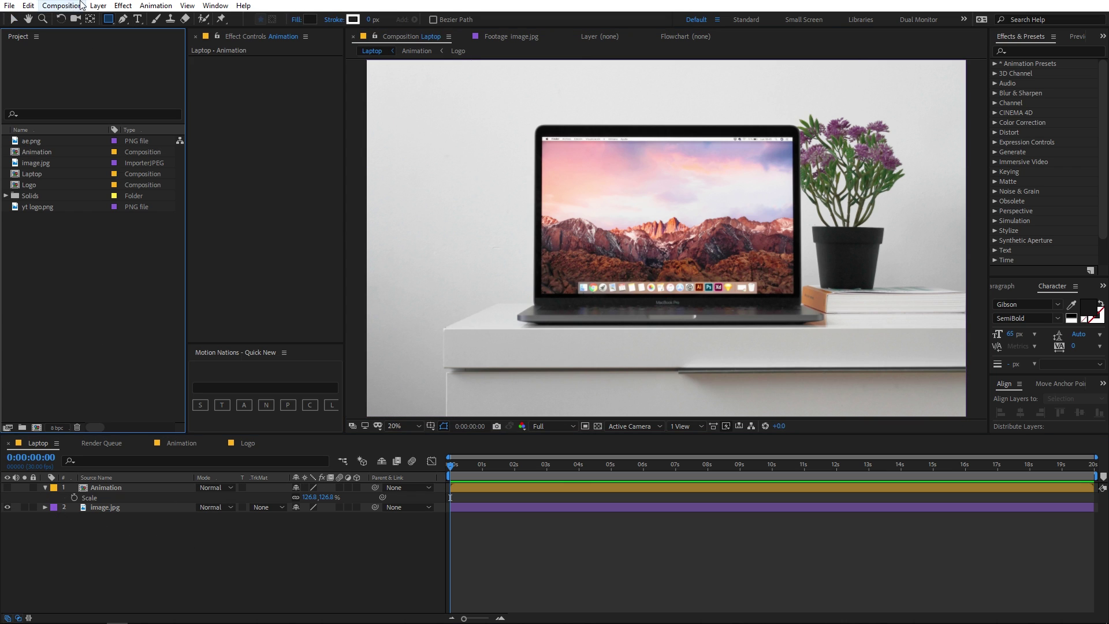
left_click(606, 530)
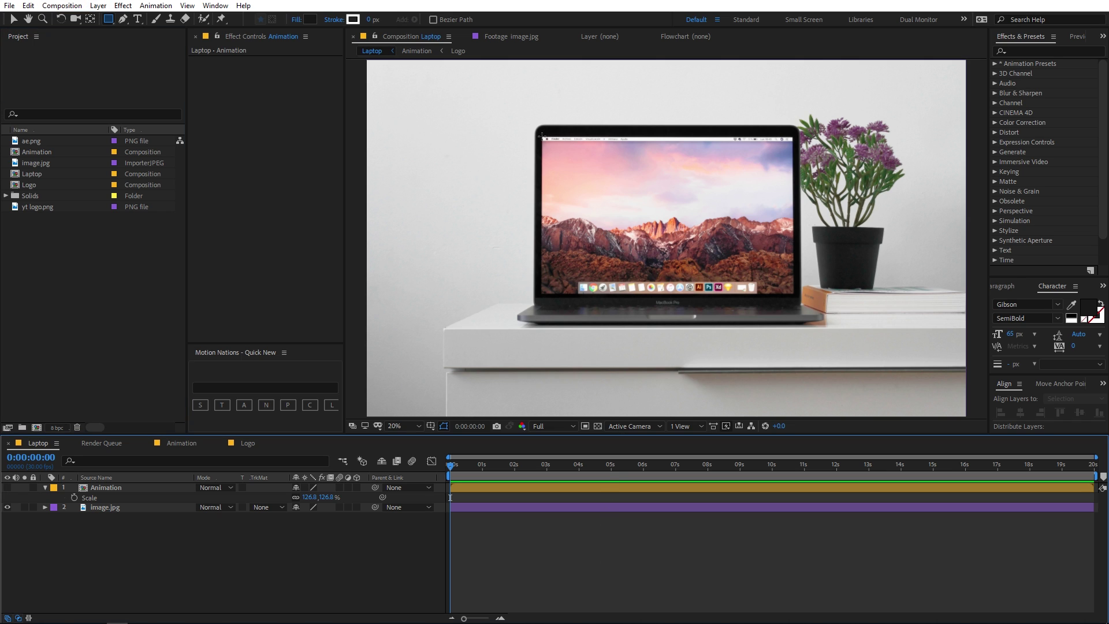
left_click_drag(542, 136, 793, 294)
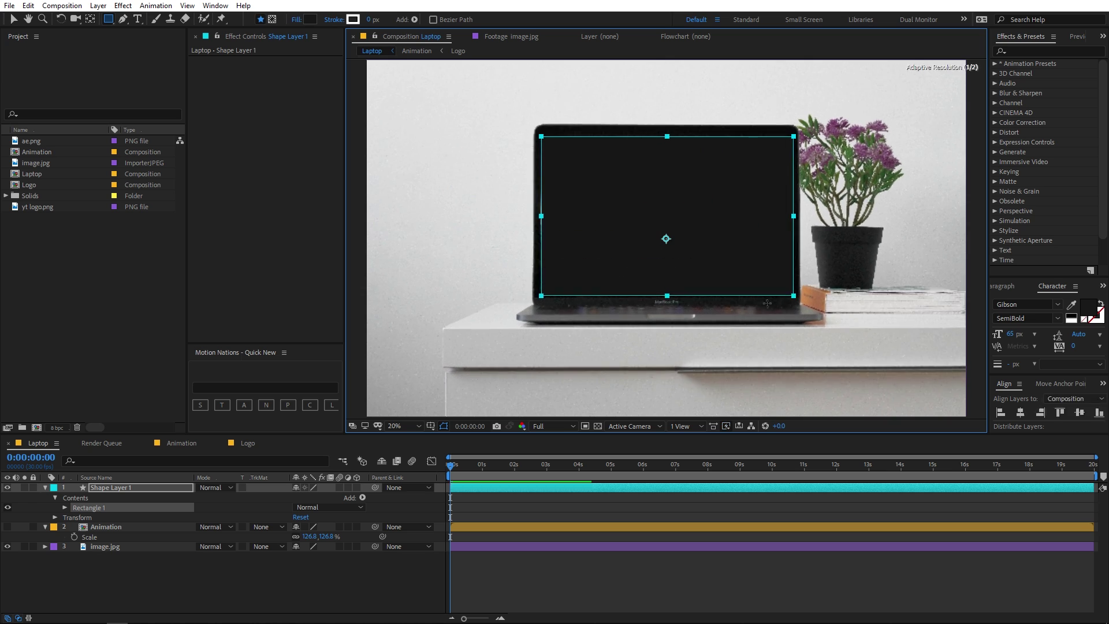
left_click(686, 557)
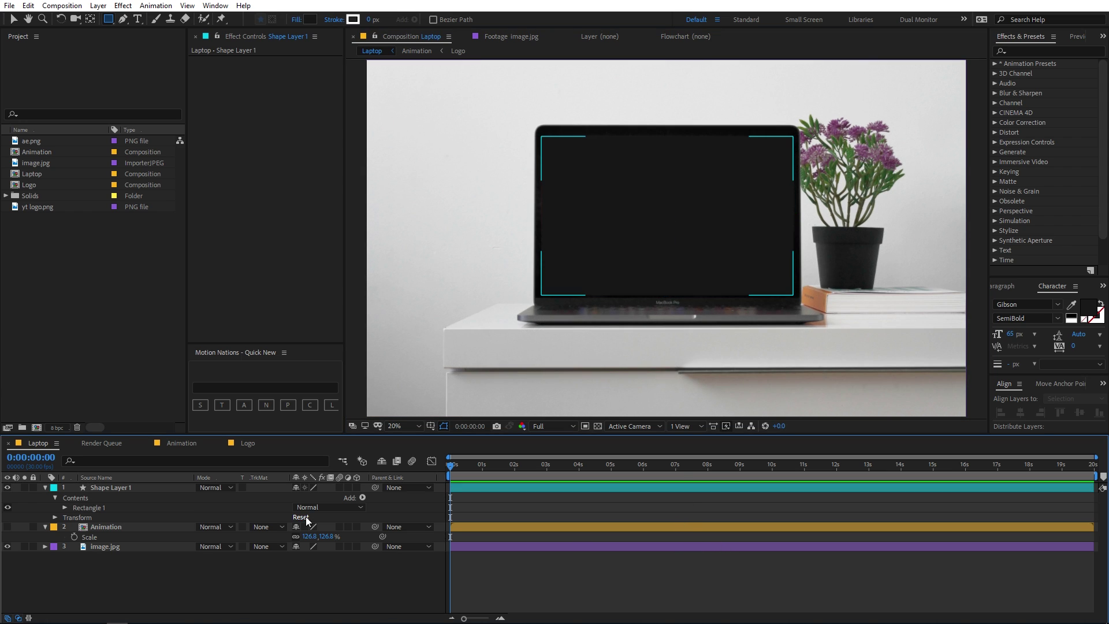
- Rename the rectangle's shape layer to Mask and collapse the properties of the Mask and Animation layers
left_click(111, 488)
key("Return")
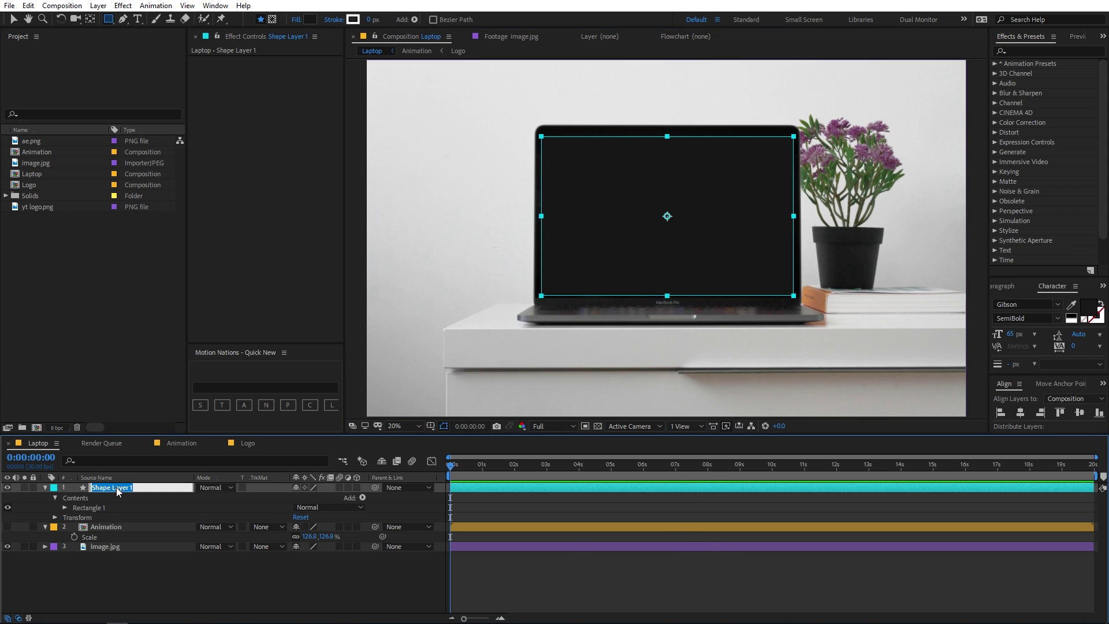
type("Mask")
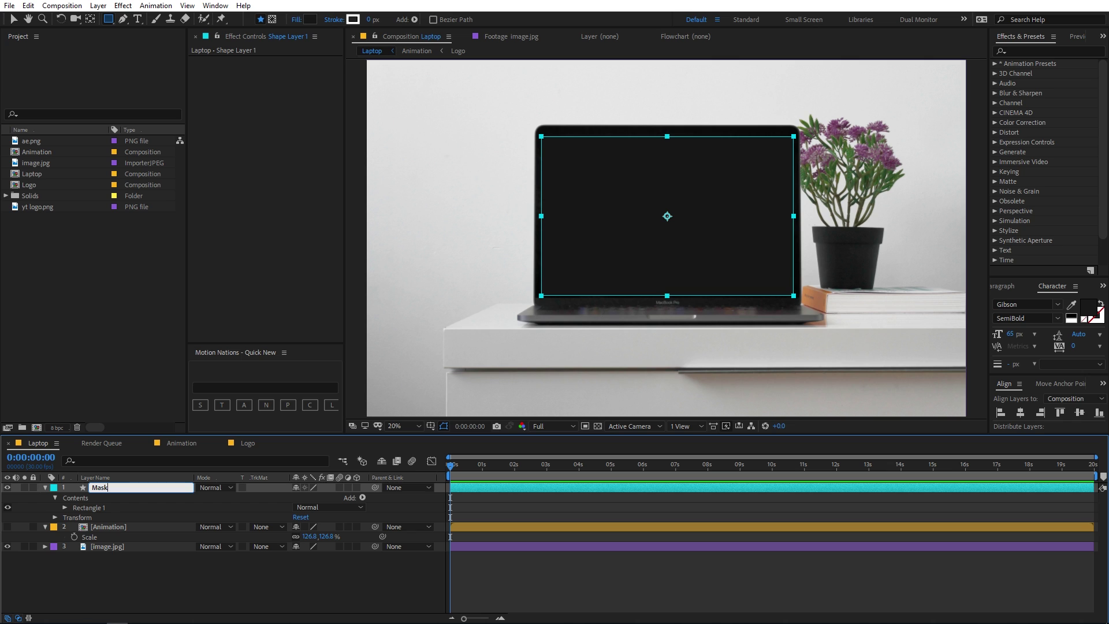
key("Return")
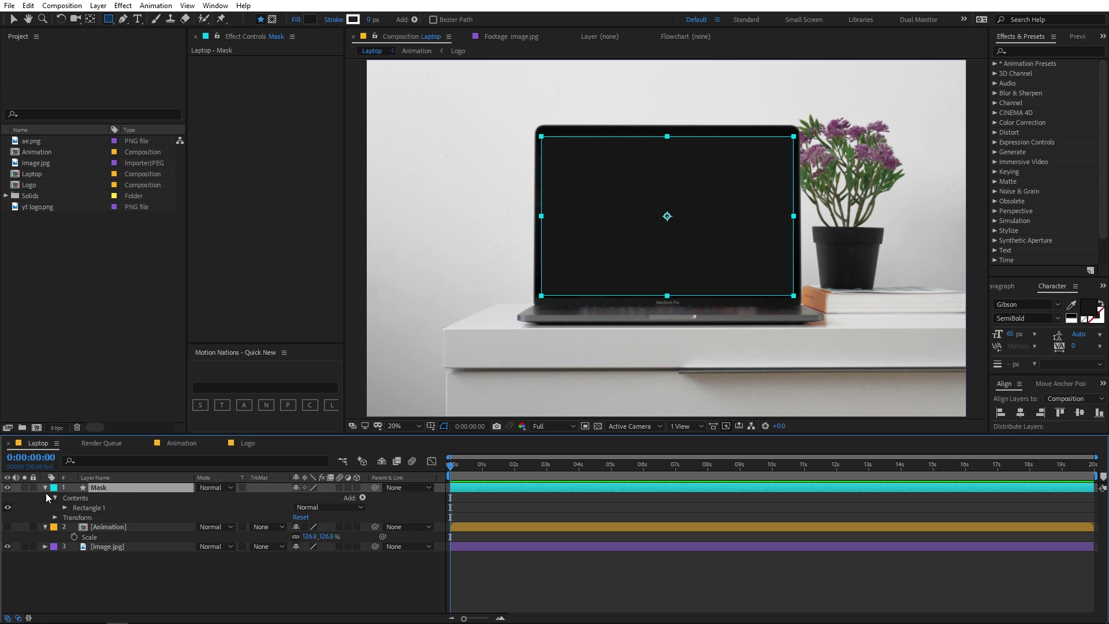
left_click(44, 488)
left_click(46, 496)
- Show the Animation layer again and set its track matte to Alpha Matte "Mask"
left_click(7, 498)
left_click(93, 494)
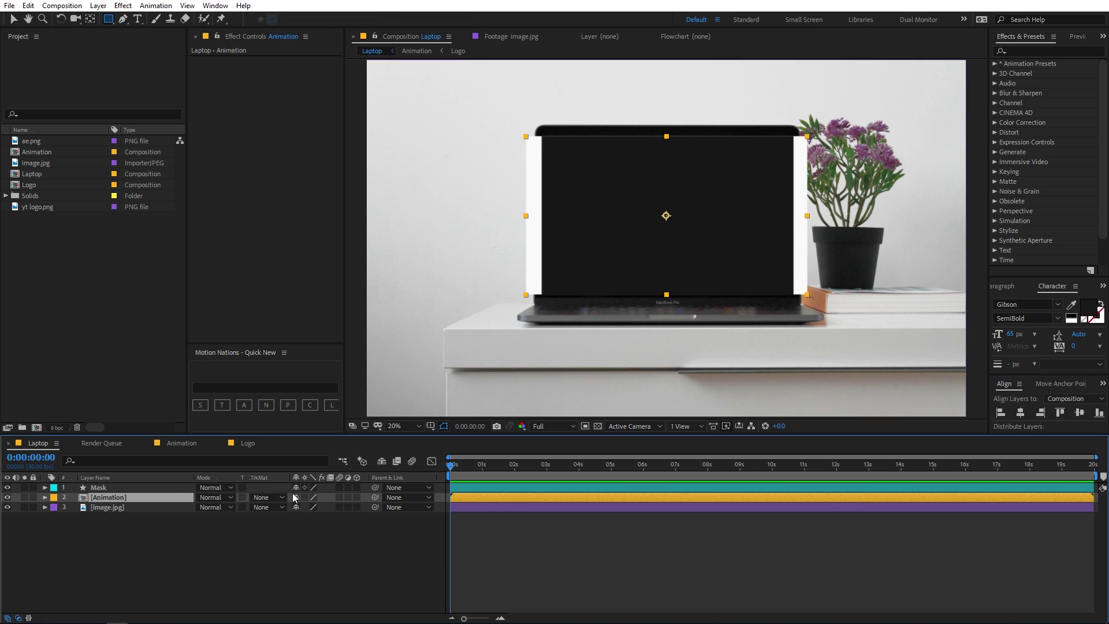
left_click(260, 498)
left_click(278, 526)
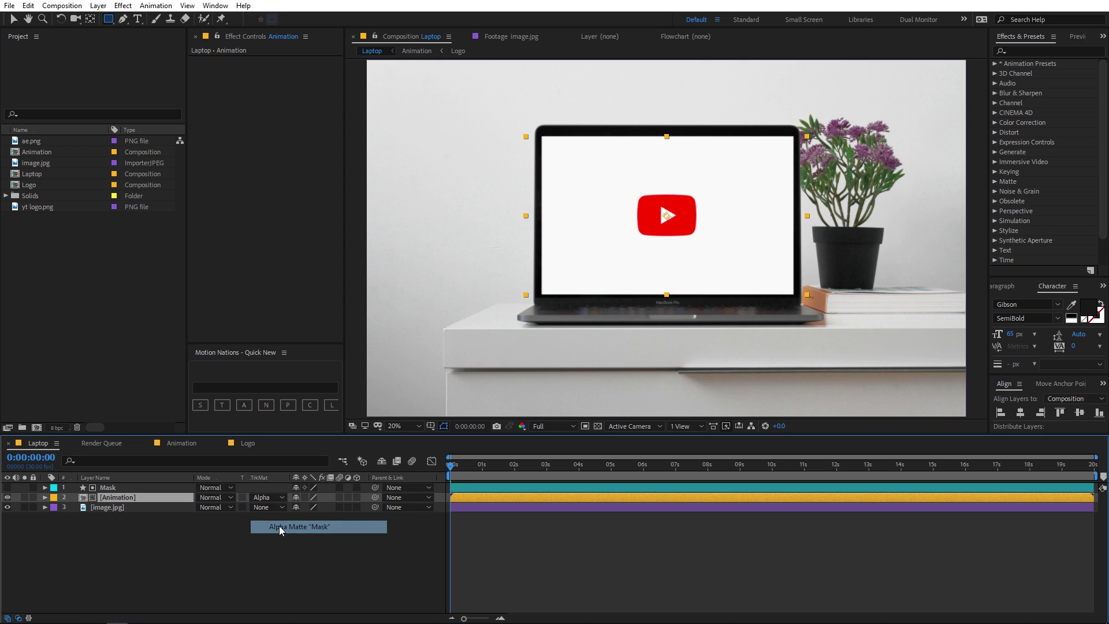
left_click(285, 539)
left_click(273, 498)
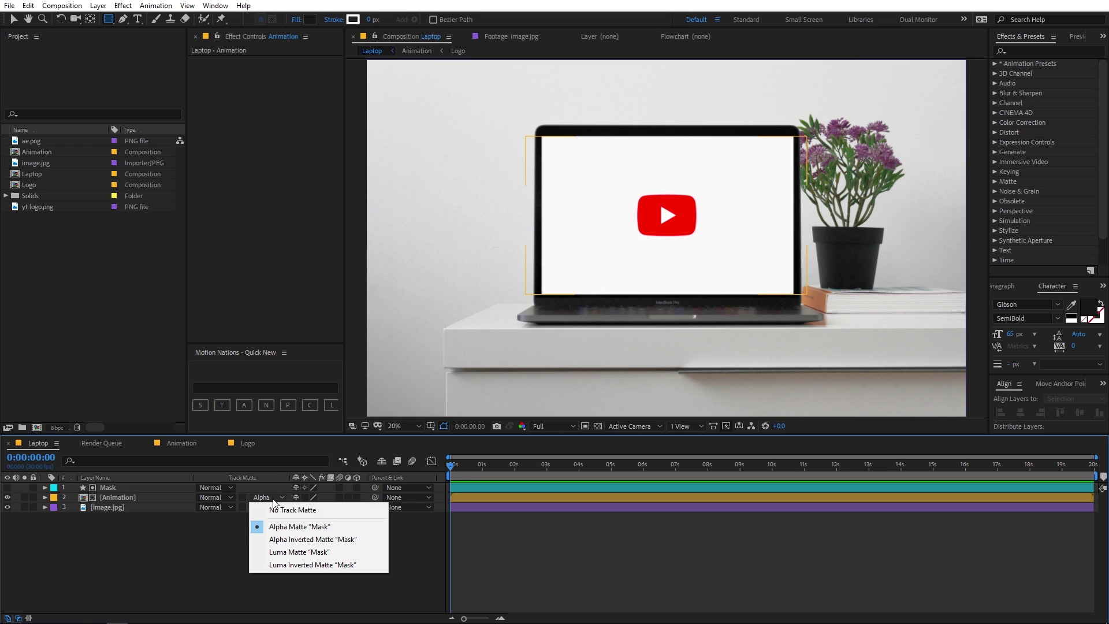
left_click(77, 585)
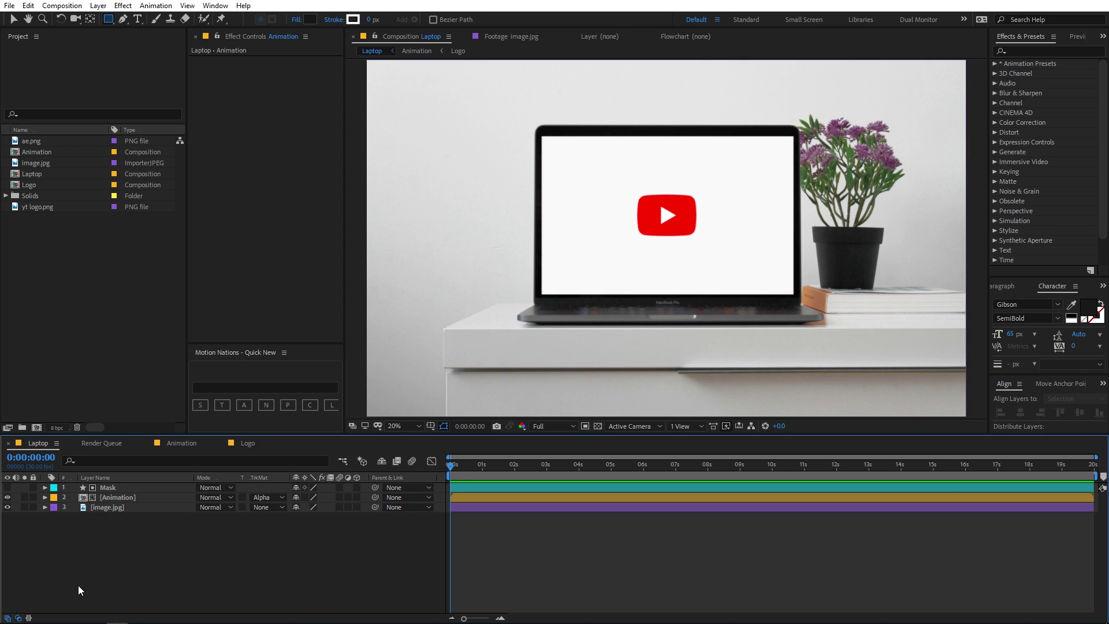
- Hide and restore the Transfer Controls columns and reselect Alpha Matte "Mask" for the Animation layer
left_click(17, 618)
left_click(17, 617)
left_click(18, 617)
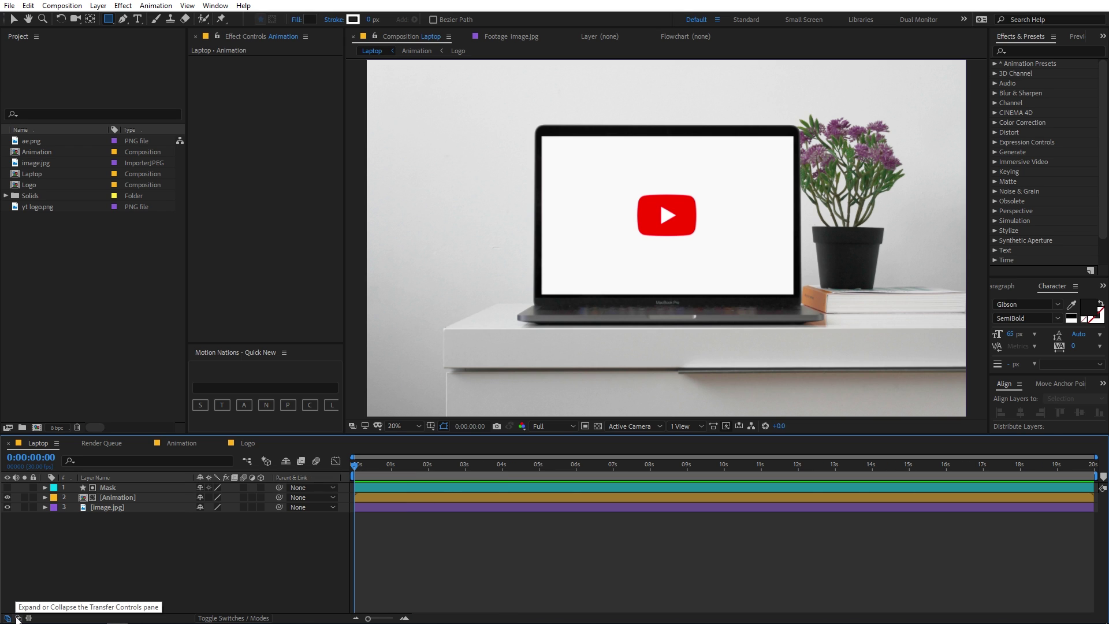
left_click(17, 617)
left_click(268, 497)
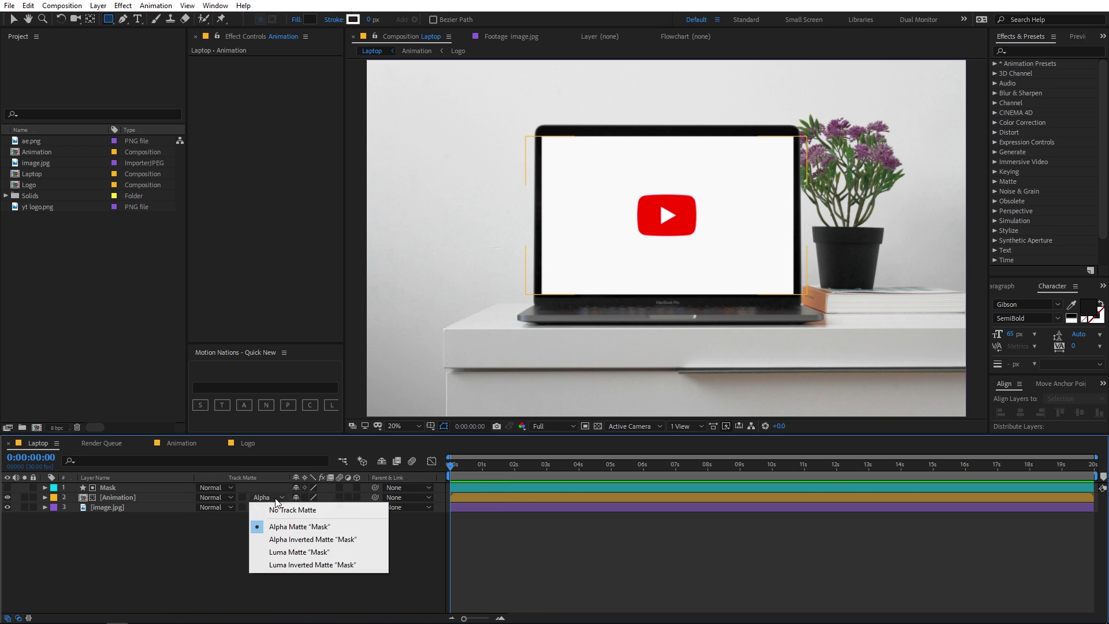
left_click(295, 523)
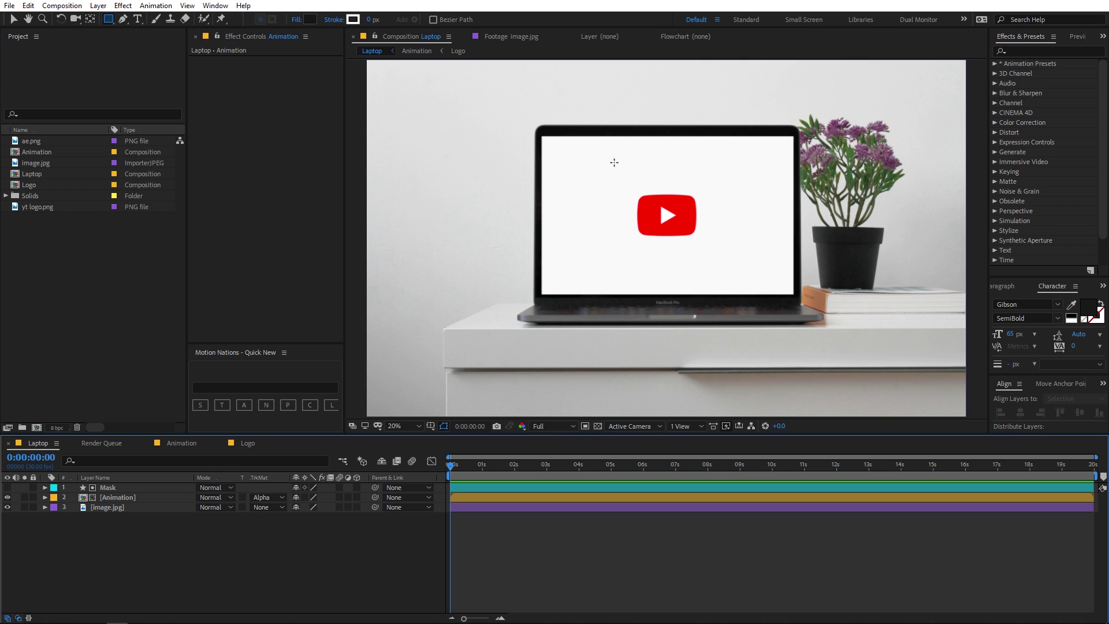
- Switch back to the Selection tool and create a new 1920 × 1080 px composition named Main
left_click(13, 19)
left_click(604, 206)
left_click(536, 537)
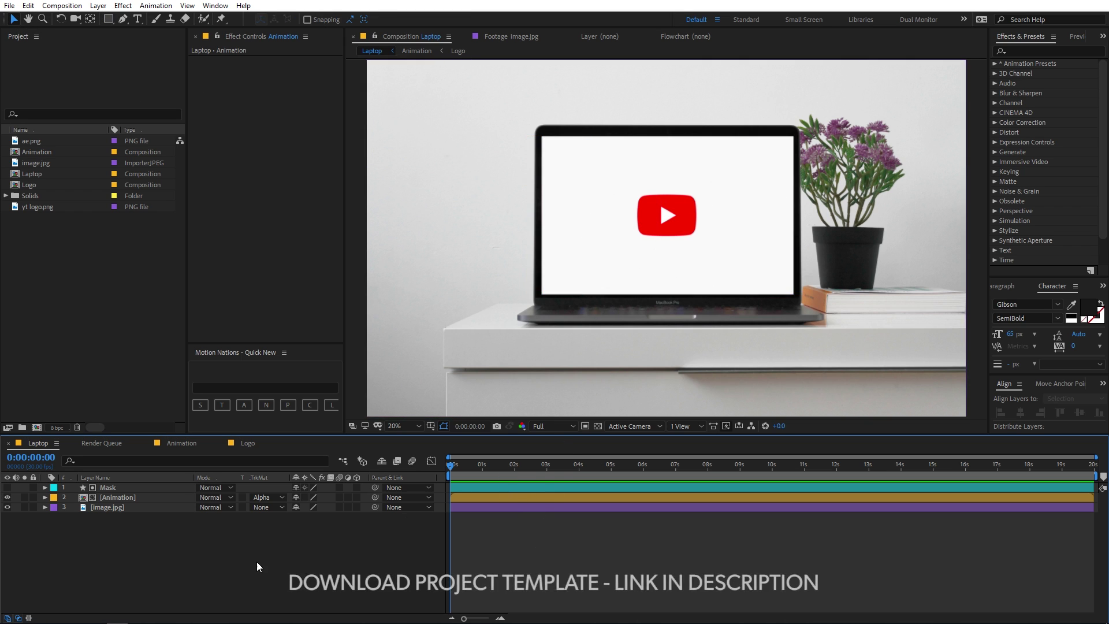
left_click(97, 7)
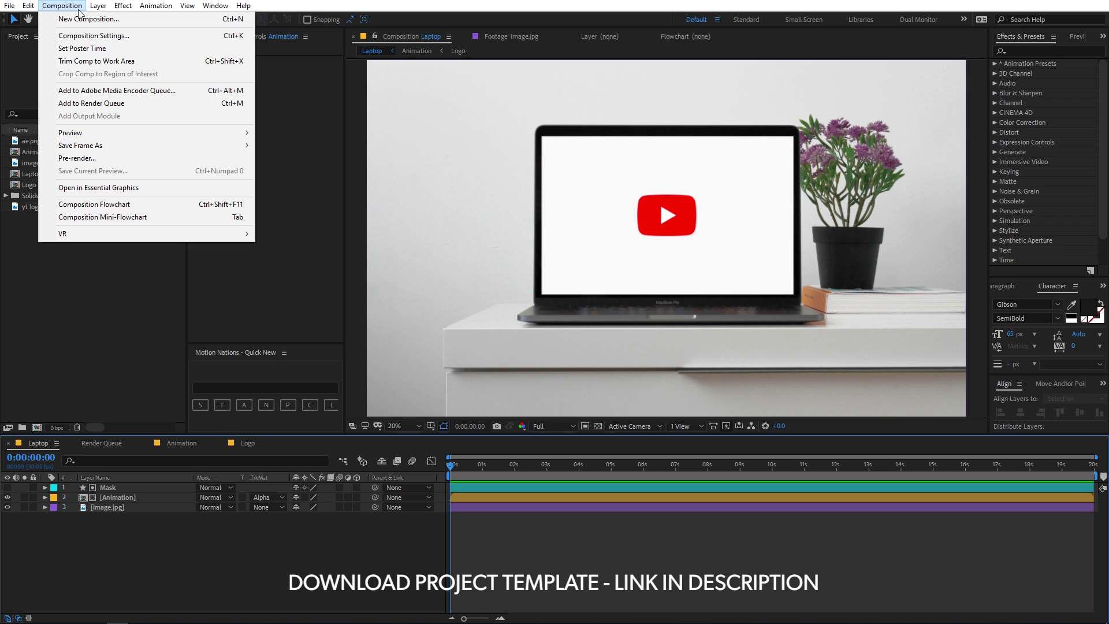
left_click(87, 21)
type("Main")
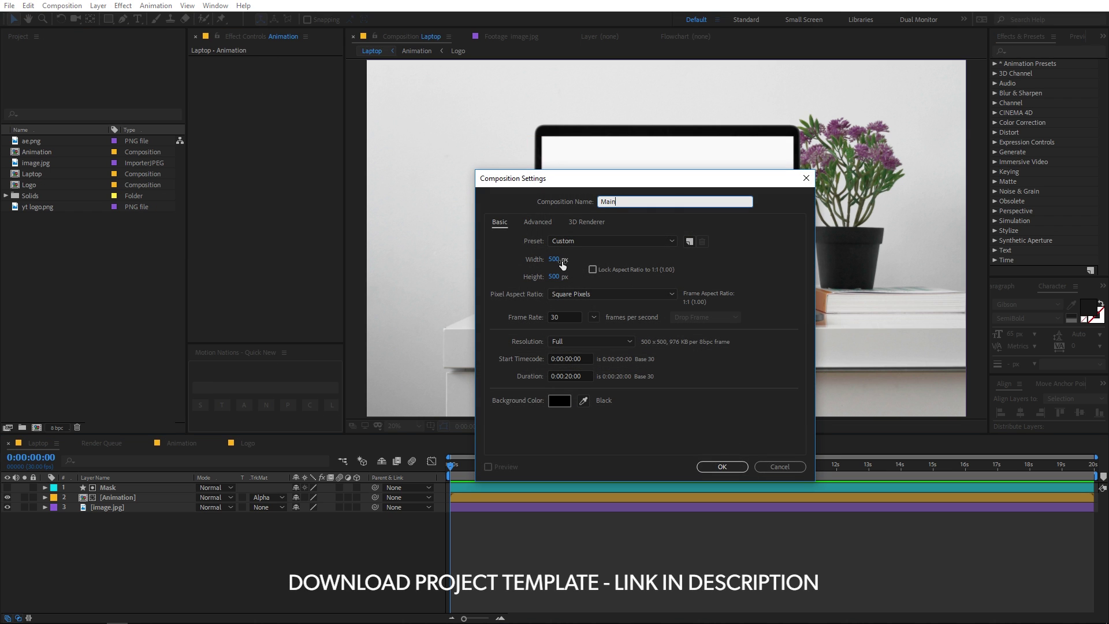
left_click(560, 261)
type("1920")
key("Tab")
type("1080")
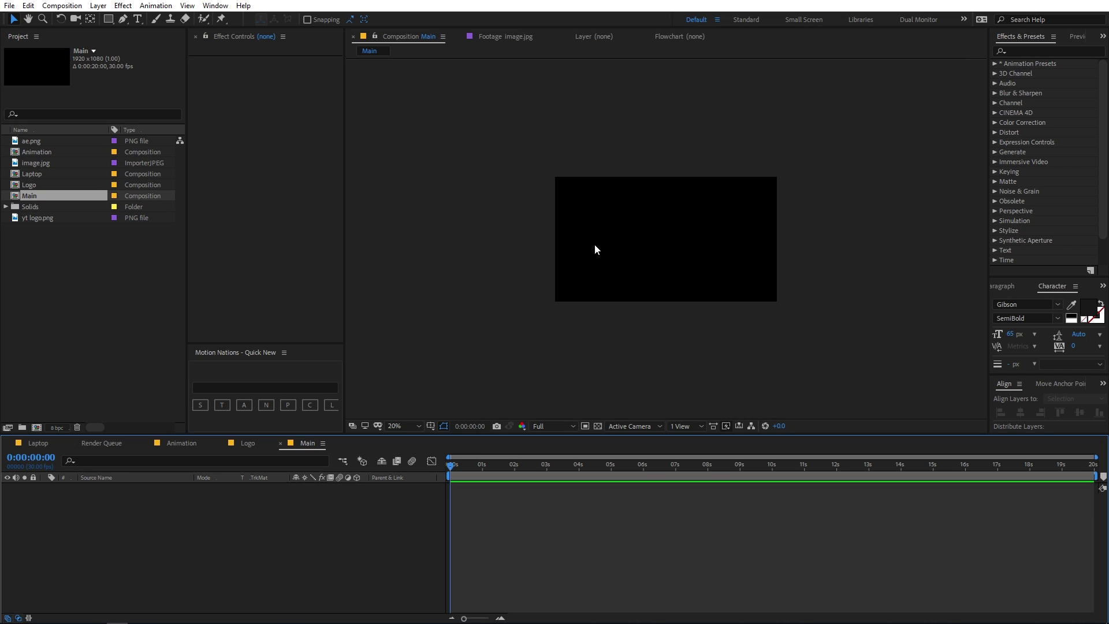
- Add the Laptop composition as a layer in the Main composition
left_click(129, 340)
left_click(404, 427)
left_click(404, 229)
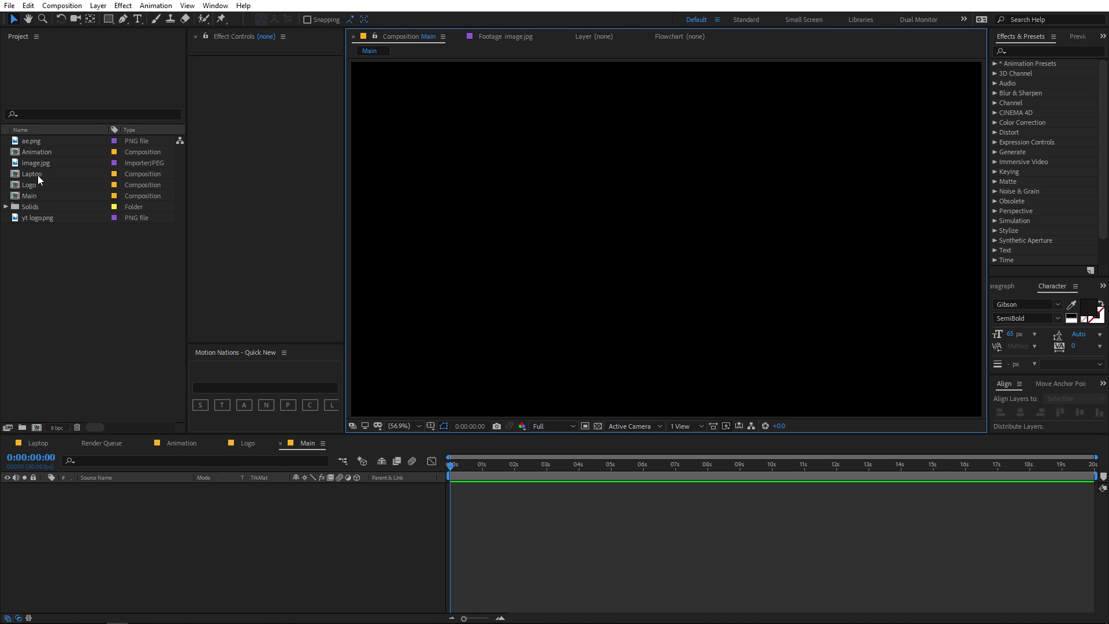
left_click_drag(37, 173, 174, 508)
left_click(631, 546)
scroll(636, 294, "down", 3)
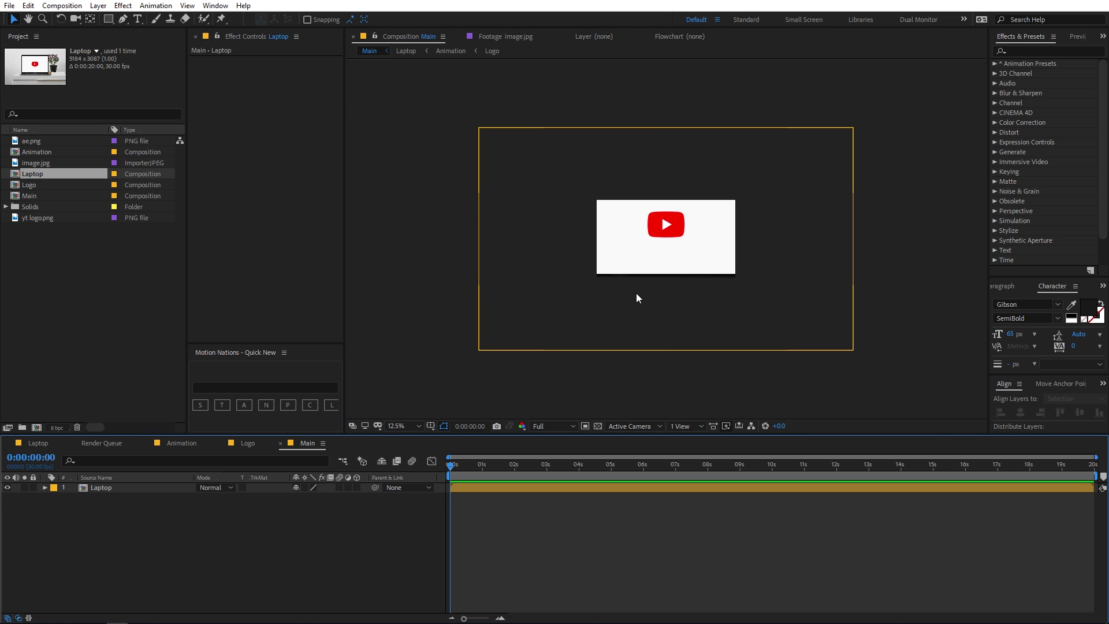
- Scale the Laptop layer down to about 37.9% and fit the Main frame in the viewer
left_click(552, 489)
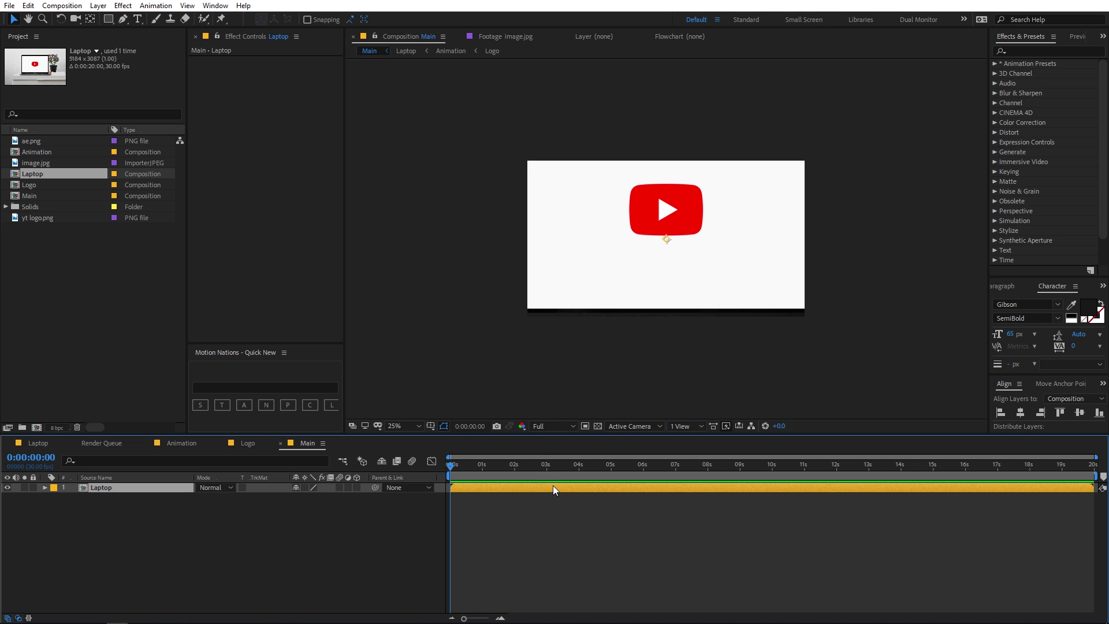
key("s")
left_click_drag(310, 497, 265, 498)
left_click(396, 427)
left_click(430, 221)
left_click(227, 517)
left_click(121, 487)
left_click(506, 550)
- Add a Scale keyframe to the Laptop layer at 0 seconds with a value of about 37.3%
left_click(123, 487)
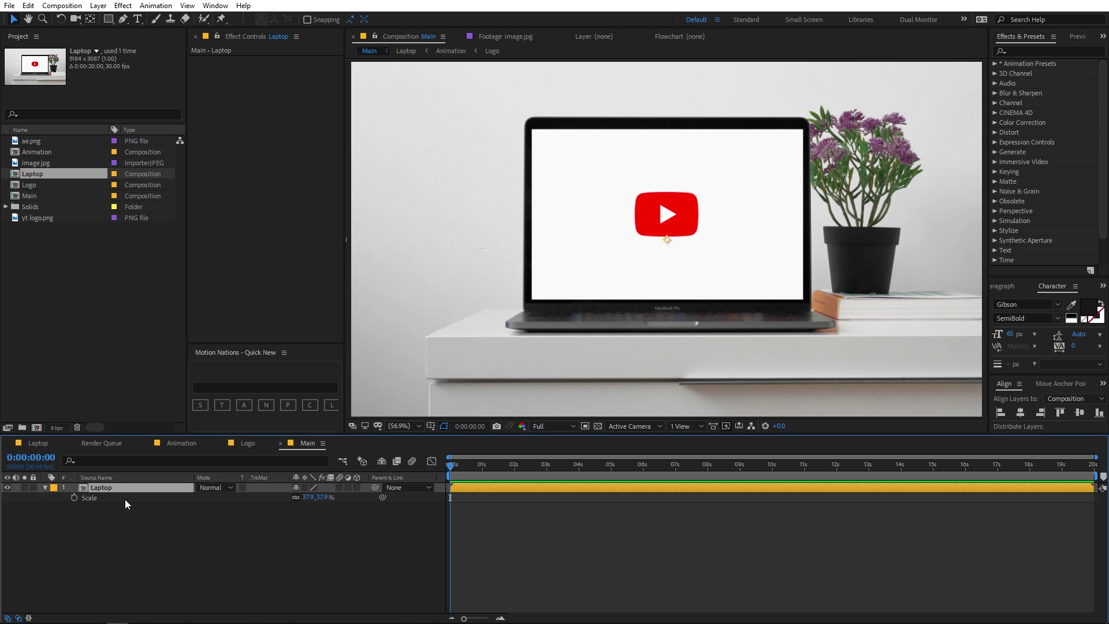
left_click(74, 497)
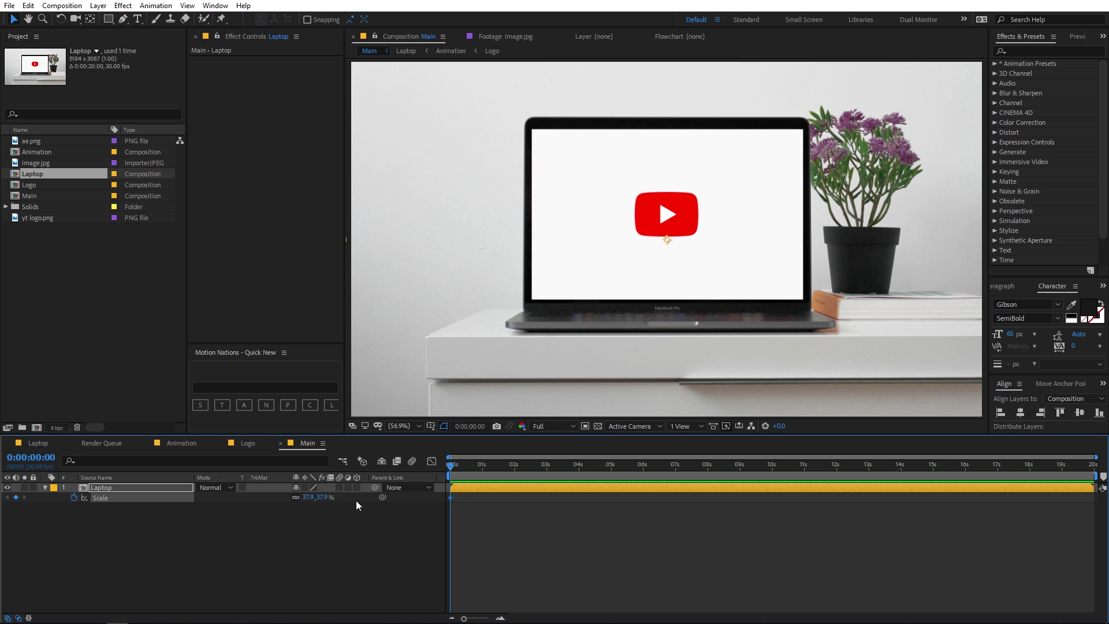
left_click_drag(306, 498, 299, 498)
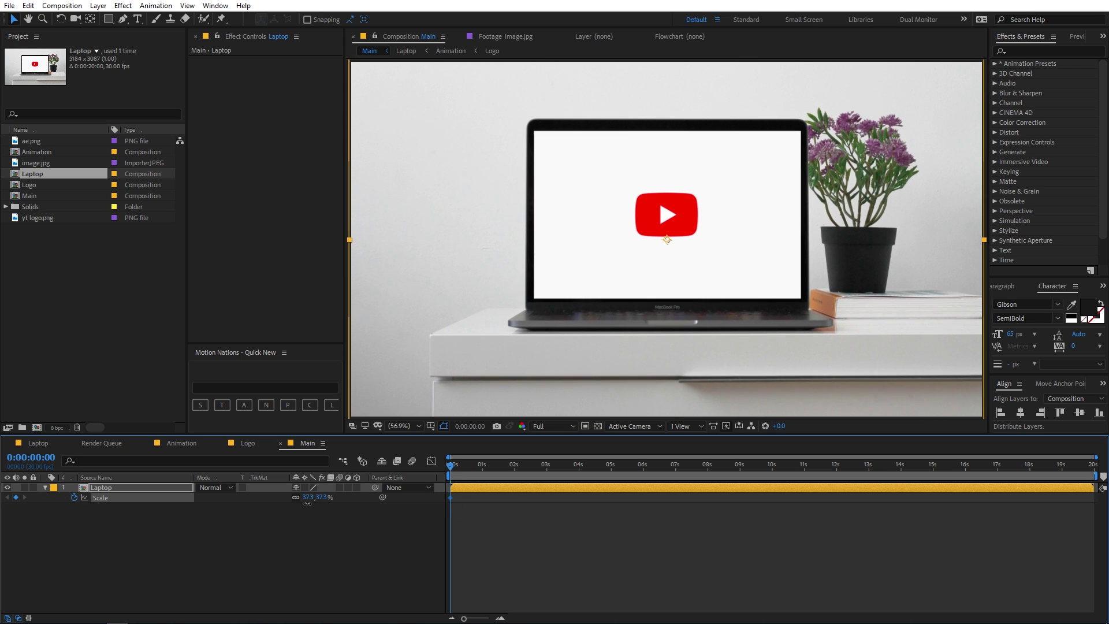
key("comma")
- Set the Laptop layer's Scale to 120% at 3 seconds and return to the start of the timeline
left_click_drag(463, 469, 546, 476)
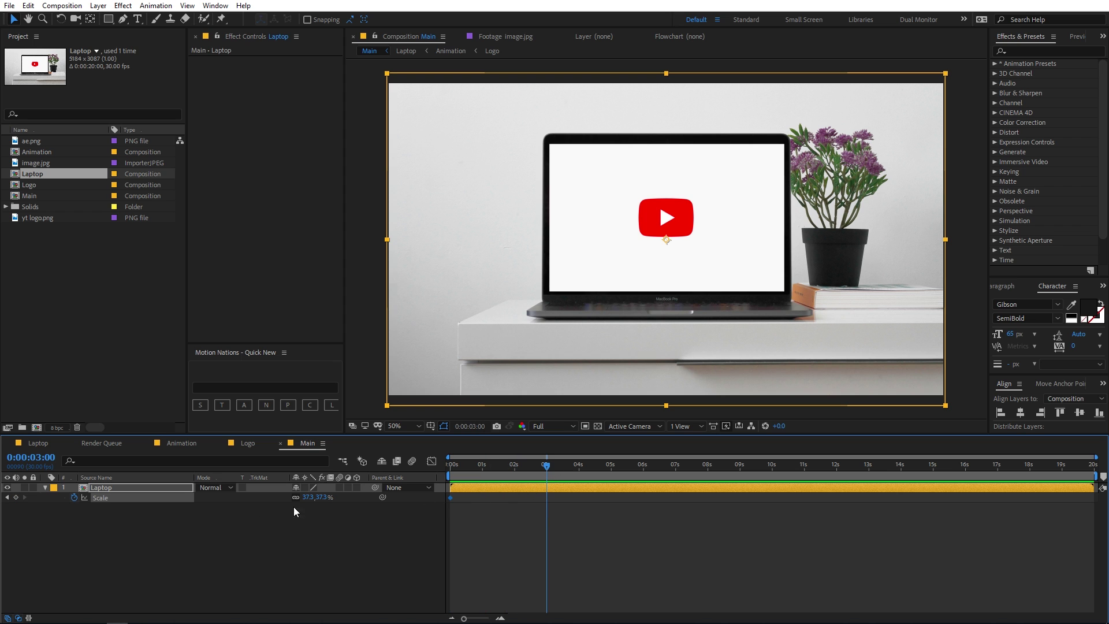
left_click_drag(306, 500, 329, 506)
left_click(307, 498)
type("120")
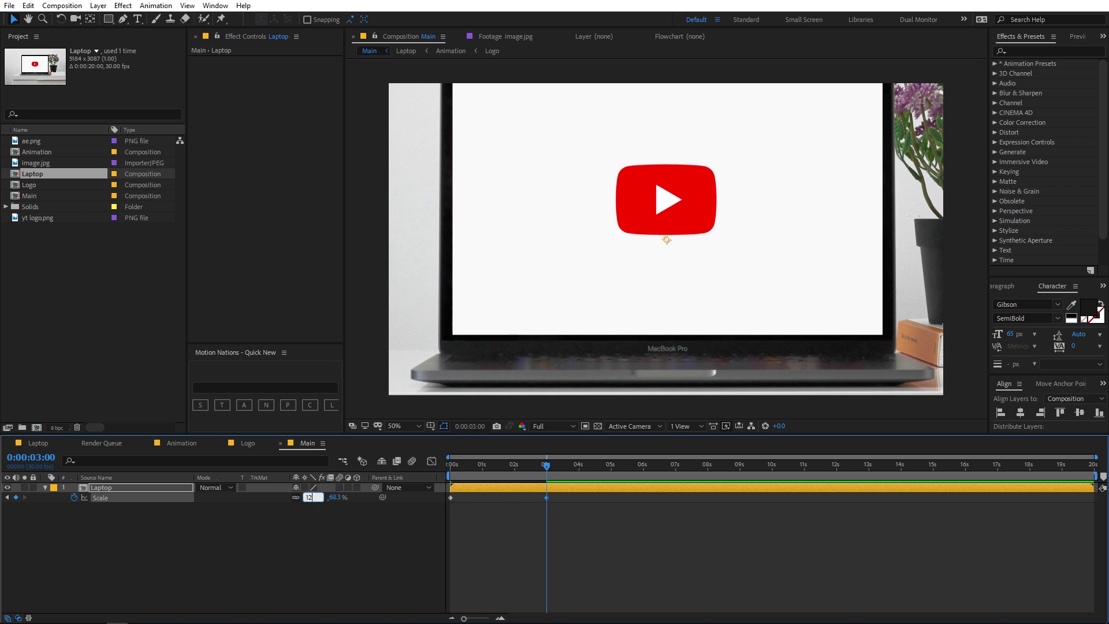
key("Return")
left_click(475, 489)
left_click_drag(545, 469, 428, 481)
left_click(146, 488)
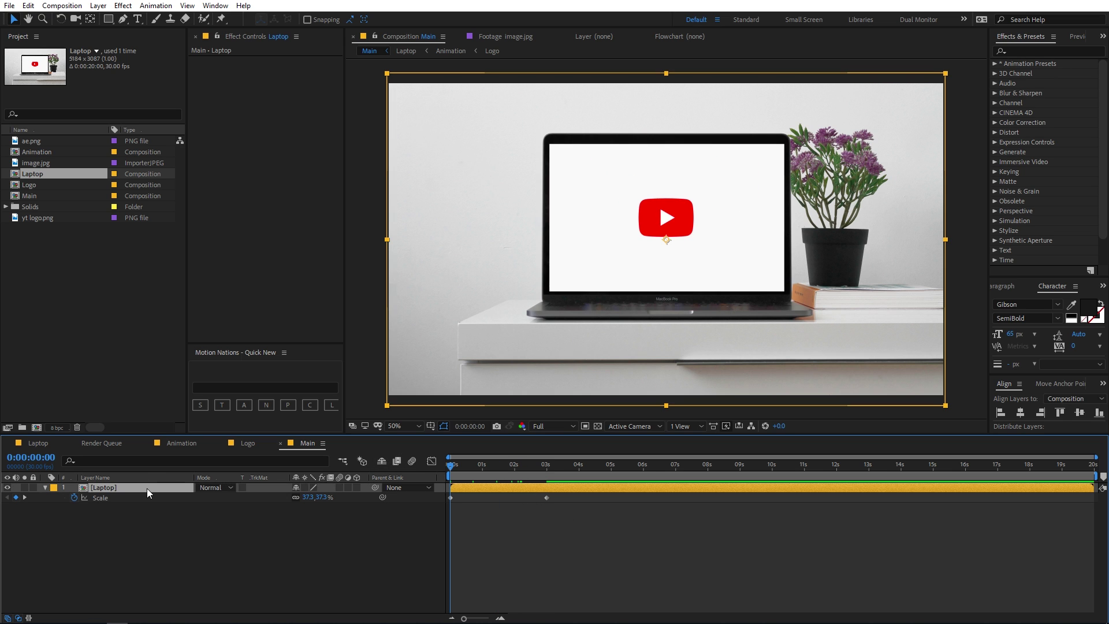
- Keyframe the Laptop layer's Position at 0 seconds and shift the layer down at 0:00:02:29, returning to the timeline start
key("p")
left_click(74, 498)
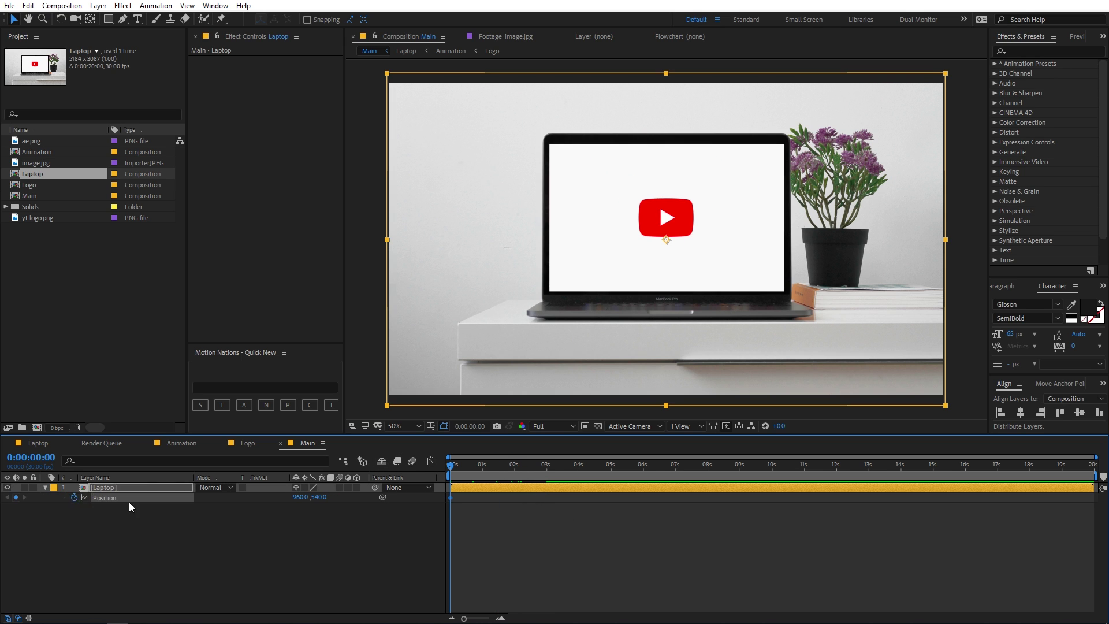
left_click_drag(474, 467, 546, 469)
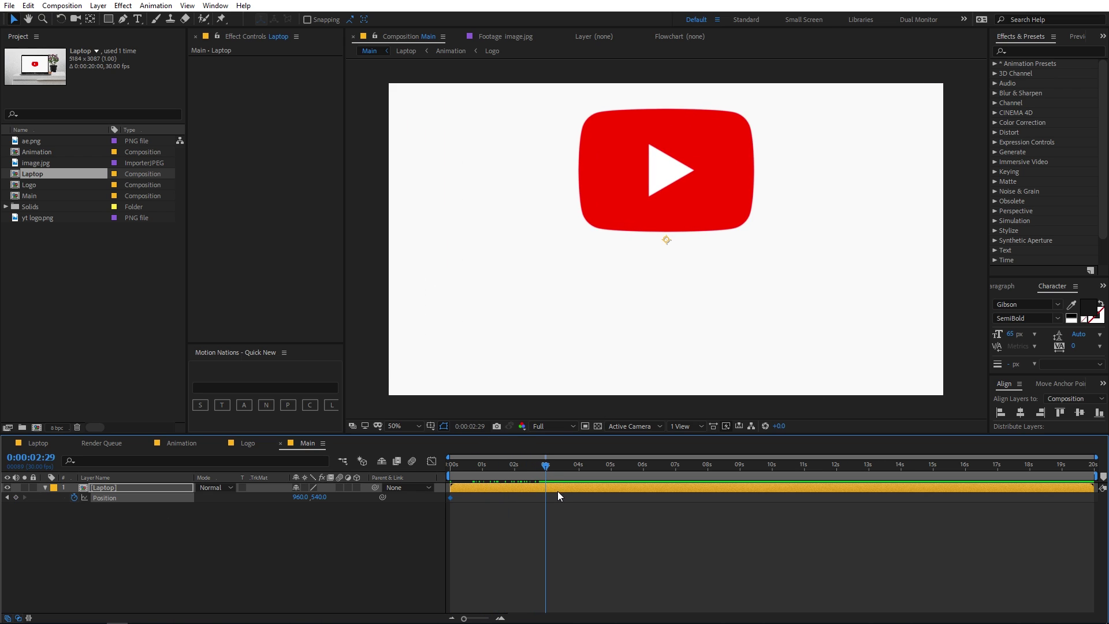
left_click_drag(319, 498, 441, 497)
left_click_drag(540, 459, 438, 476)
left_click(570, 508)
left_click(576, 486)
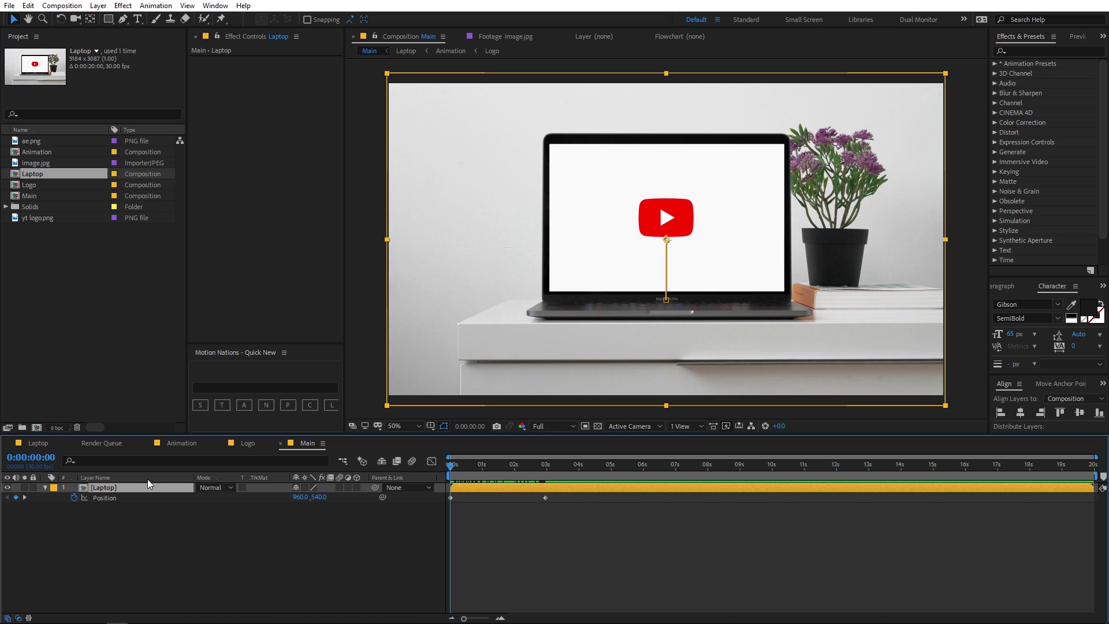
- Apply Easy Ease to all of the Laptop layer's Position and Scale keyframes and show their curves in the Graph Editor
key("shift+s")
left_click_drag(593, 533, 420, 496)
key("F9")
left_click(431, 461)
left_click_drag(638, 556, 446, 593)
left_click_drag(530, 583, 436, 585)
left_click(599, 531)
key("ctrl+z")
left_click_drag(588, 556, 395, 588)
key("ctrl+z")
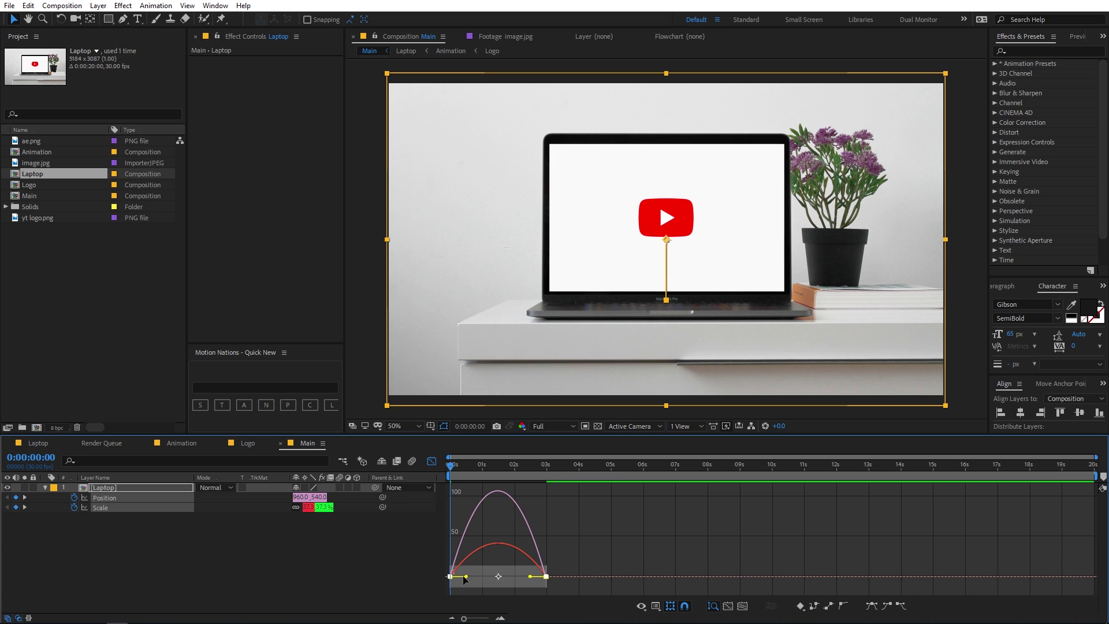
- Lengthen the outgoing influence of the Laptop layer's first Position and Scale keyframes so the zoom starts slowly
left_click_drag(466, 576, 566, 583)
left_click(535, 590)
key("ctrl+a")
left_click(564, 565)
- Preview the laptop zoom from the start, close the Graph Editor and collapse the Laptop layer's properties
left_click_drag(453, 467, 46, 484)
key("space")
key("space")
left_click(432, 461)
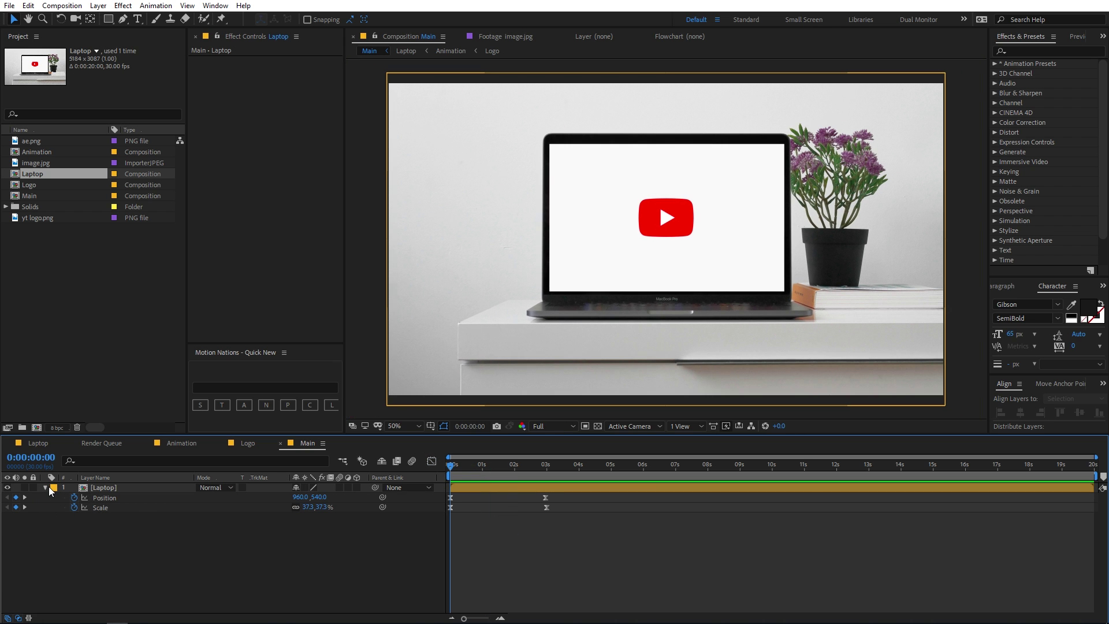
left_click(45, 488)
key("space")
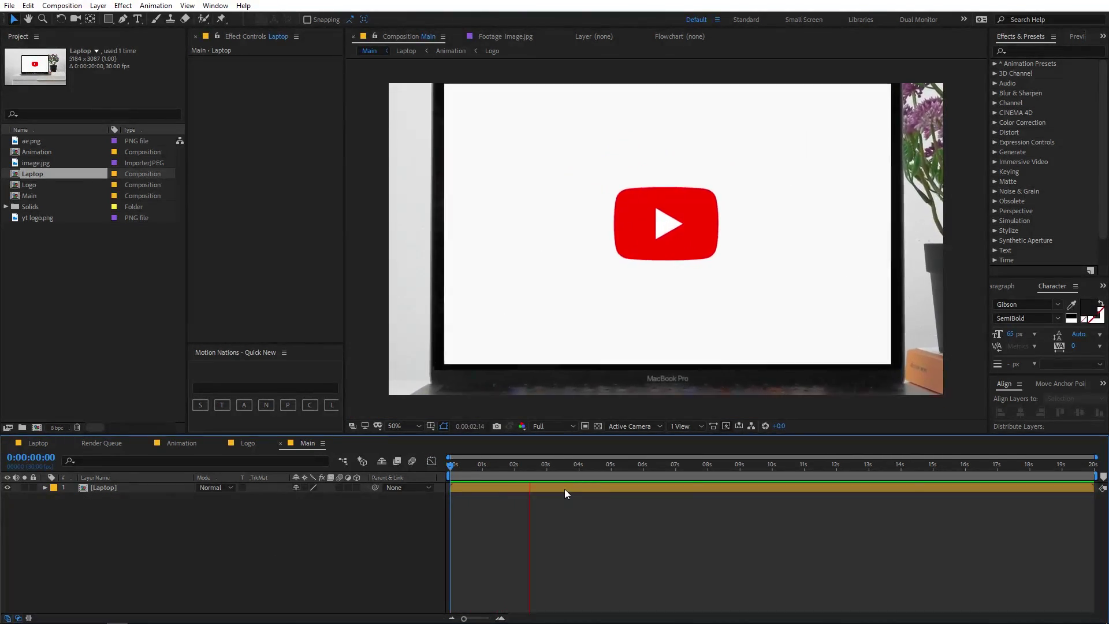
left_click_drag(558, 466, 425, 493)
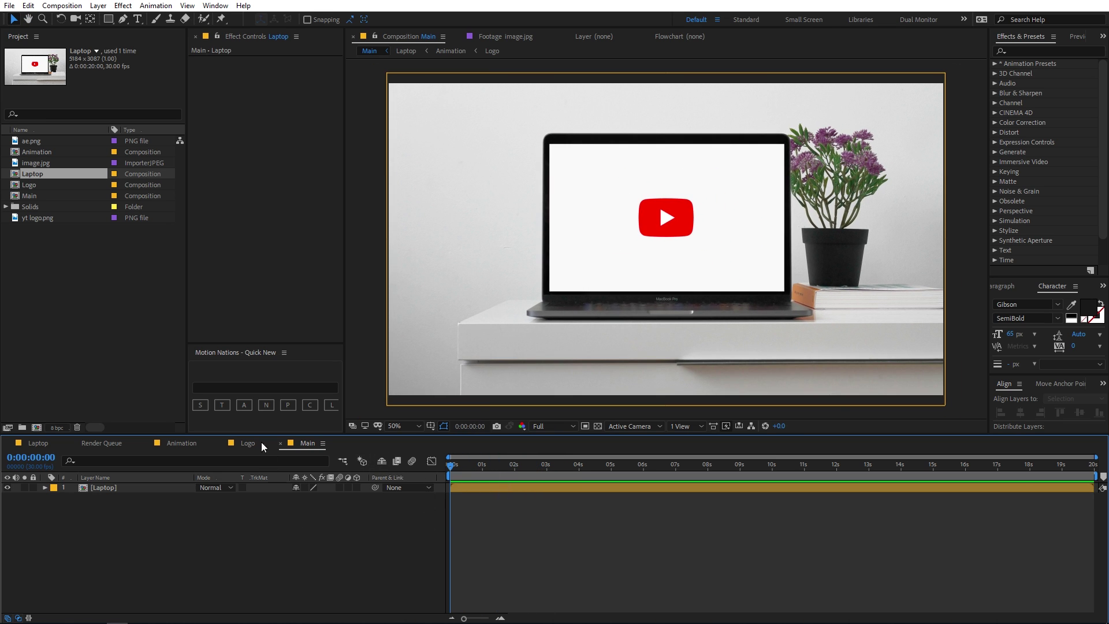
- Add an adjustment layer above the Laptop layer in the Main composition
left_click(98, 5)
mouse_move(115, 21)
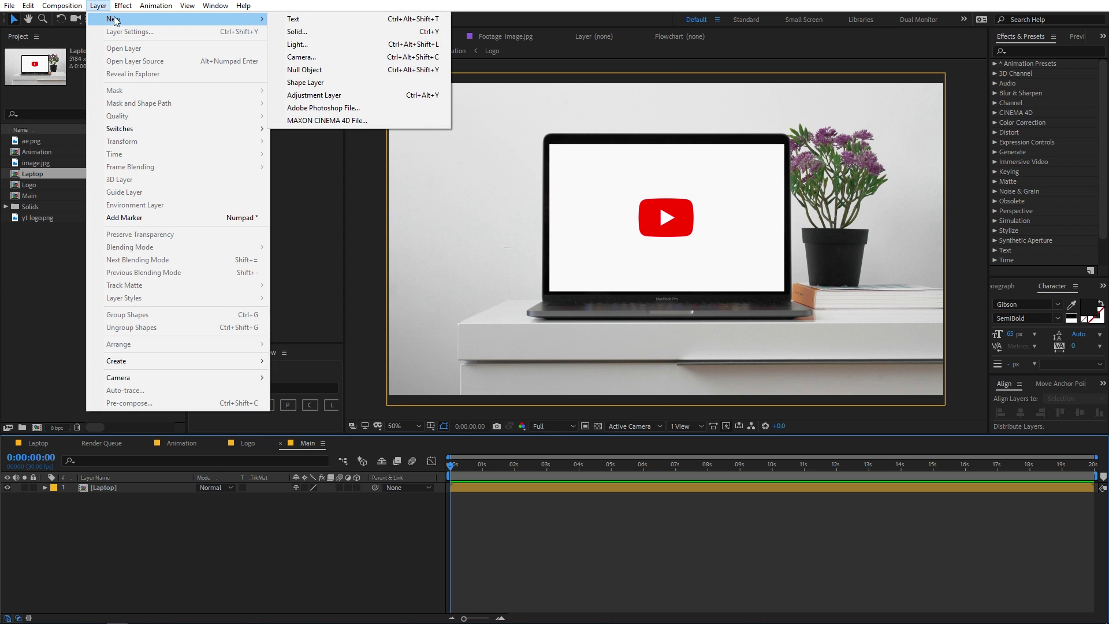
left_click(248, 425)
left_click(238, 405)
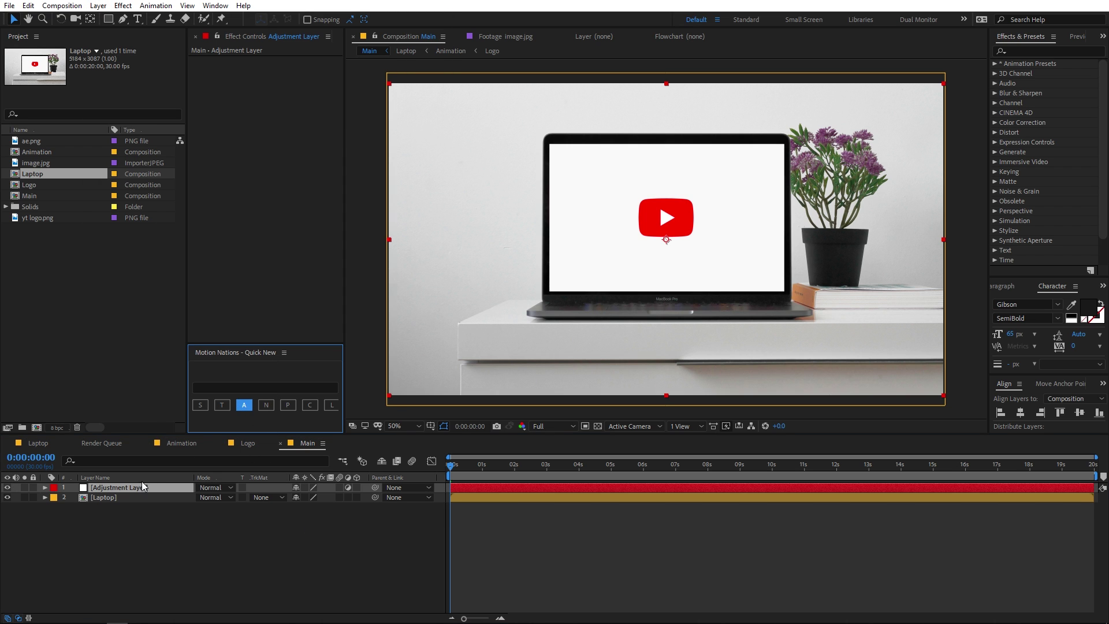
- Find the Optics Compensation effect and apply it to the adjustment layer
left_click(1048, 58)
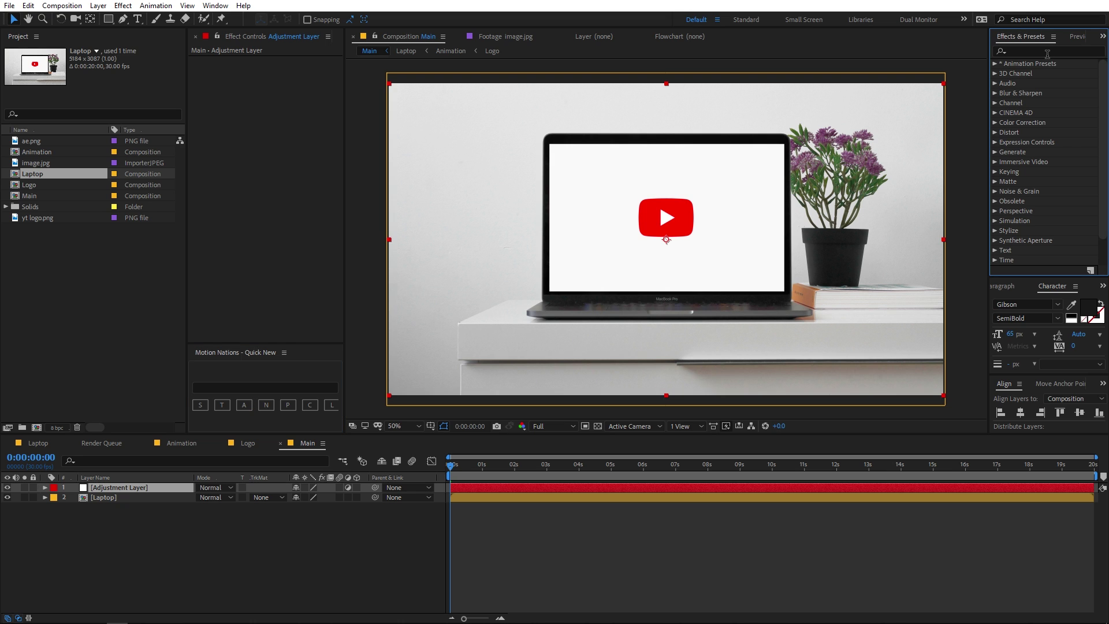
left_click(1047, 53)
type("optic")
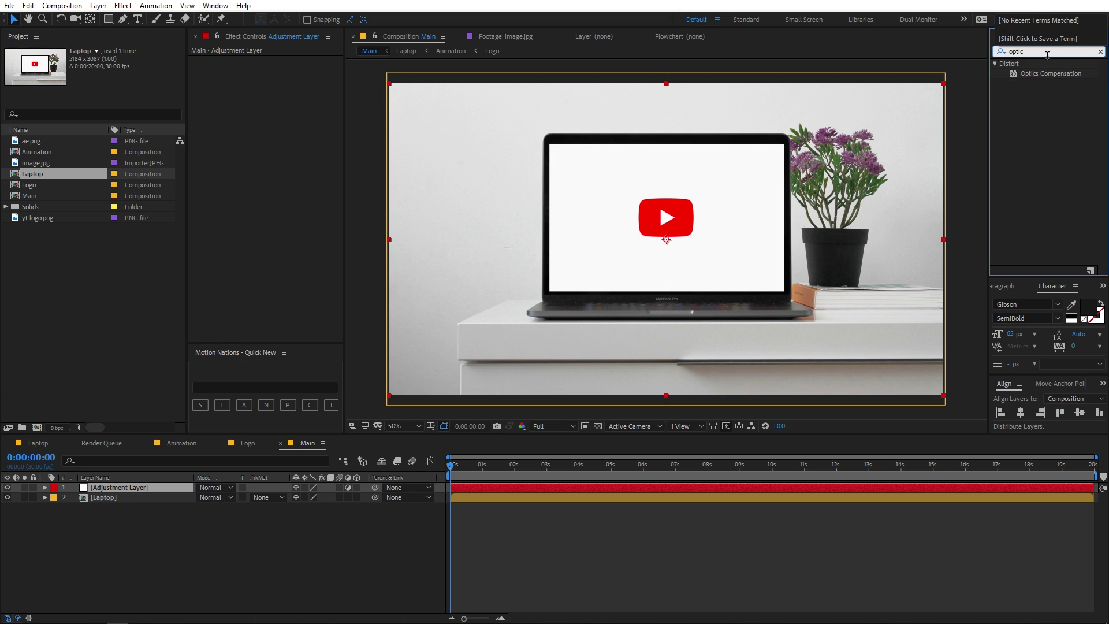
left_click_drag(1051, 74, 143, 491)
left_click(514, 512)
left_click(519, 489)
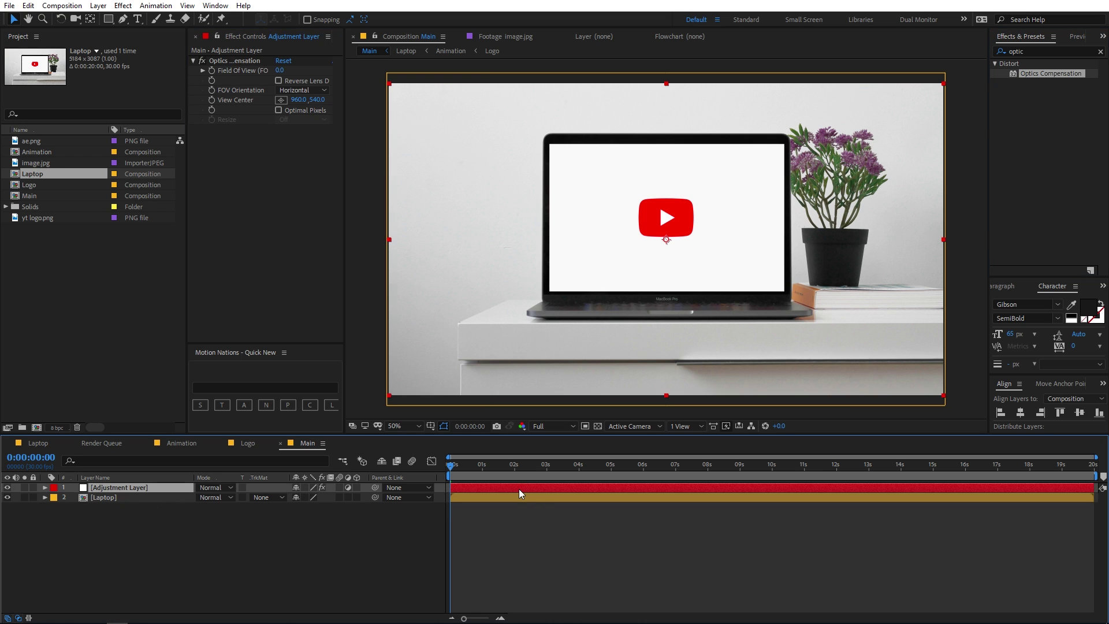
- Keyframe Optics Compensation's Field Of View at 0, enable Reverse Lens Distortion and reveal the adjustment layer's keyframes
left_click(212, 70)
left_click_drag(345, 85, 345, 84)
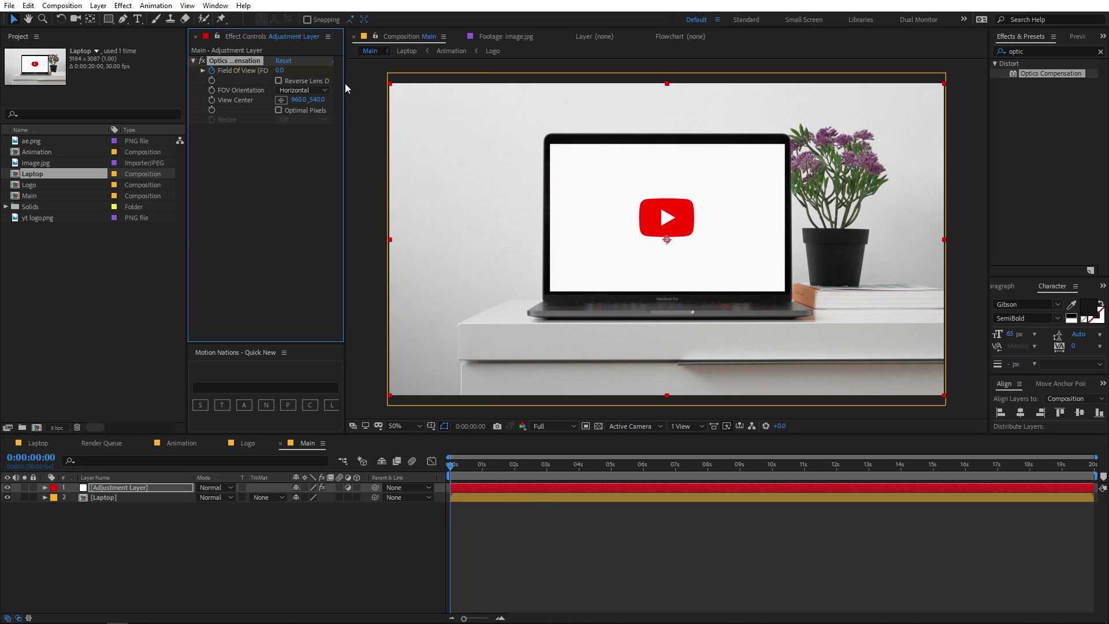
left_click(279, 81)
key("u")
- Start the adjustment layer at 0:00:02:06 and set its Field Of View to 180 at 0:00:02:17
left_click_drag(468, 484, 556, 483)
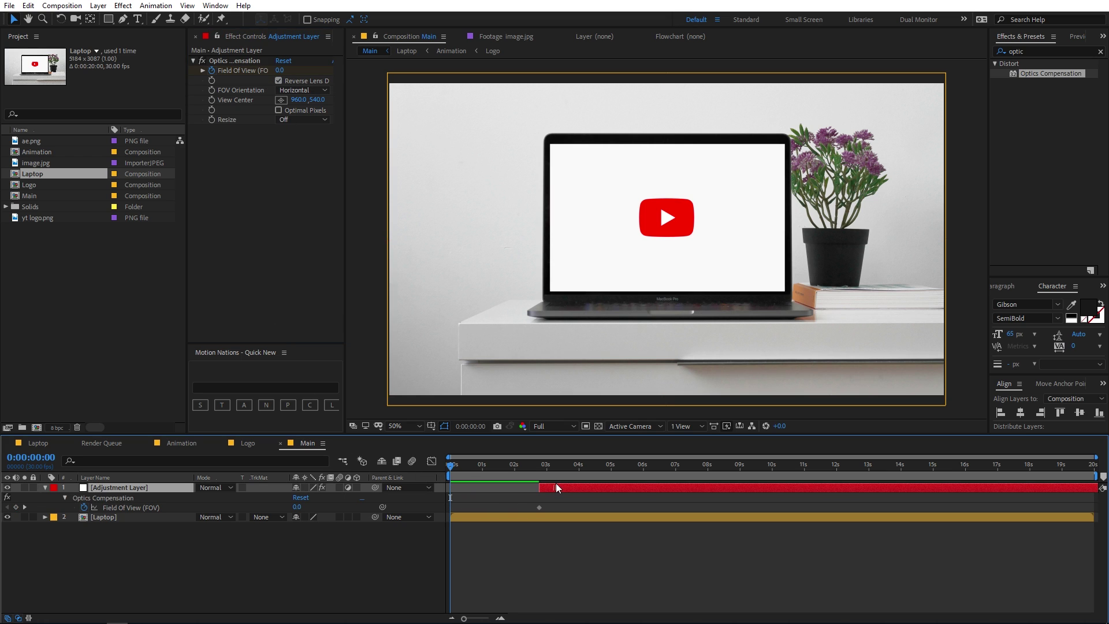
left_click_drag(462, 469, 541, 488)
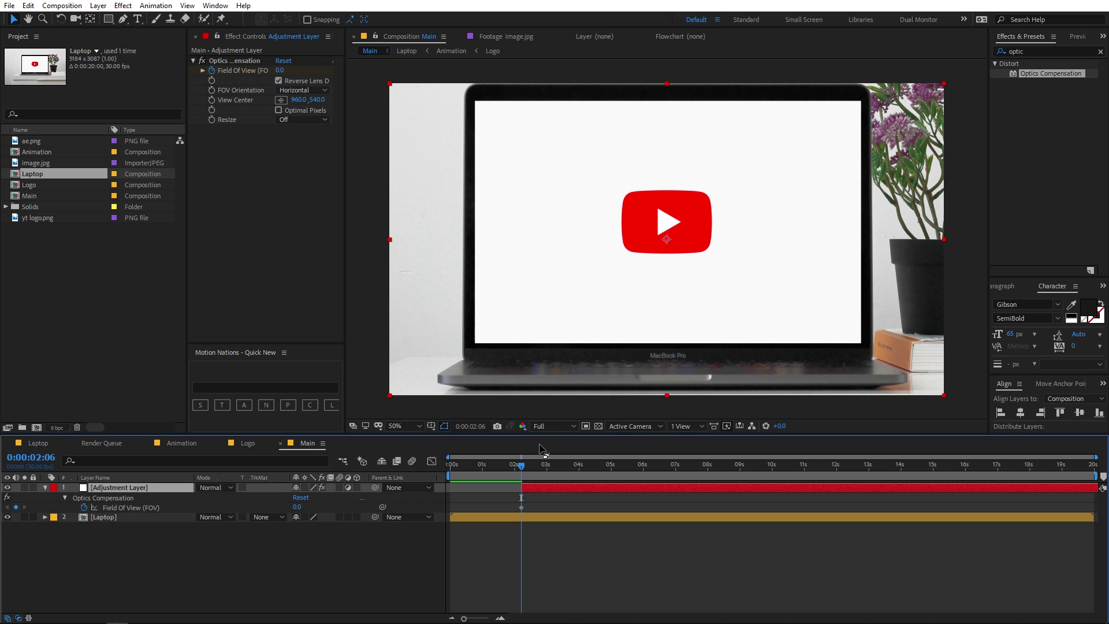
key("shift+Page_Down")
key("Page_Down")
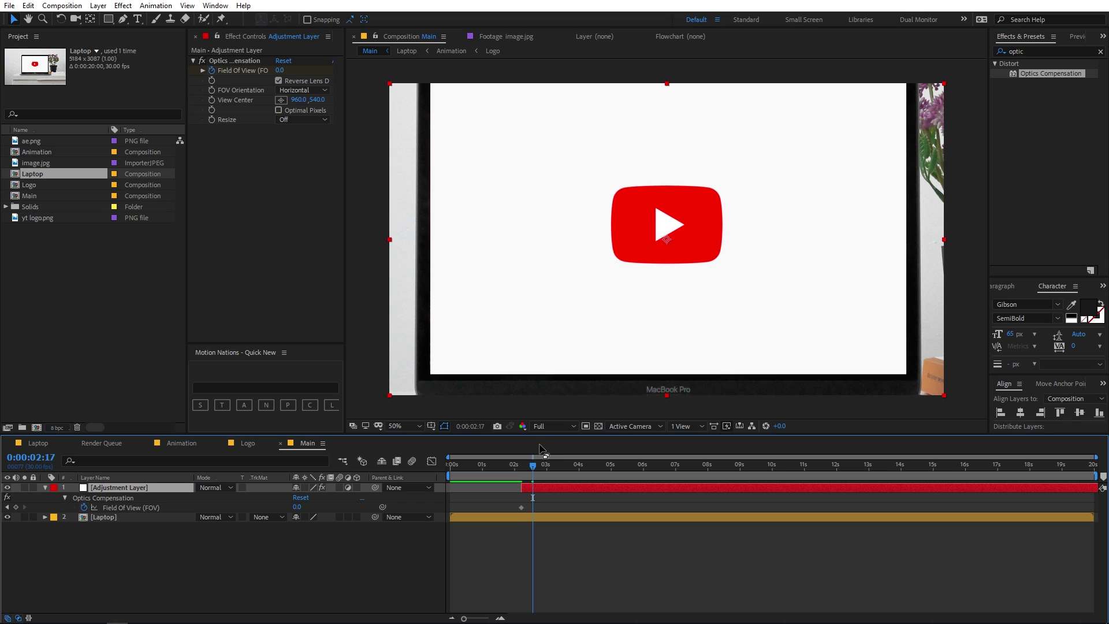
left_click(280, 70)
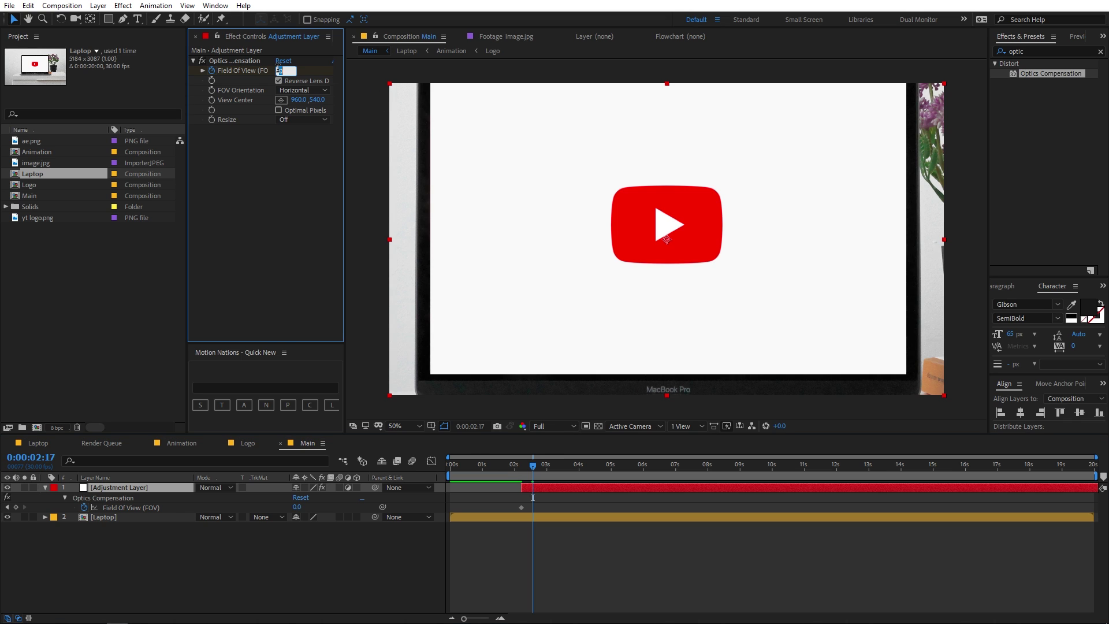
type("180")
key("Return")
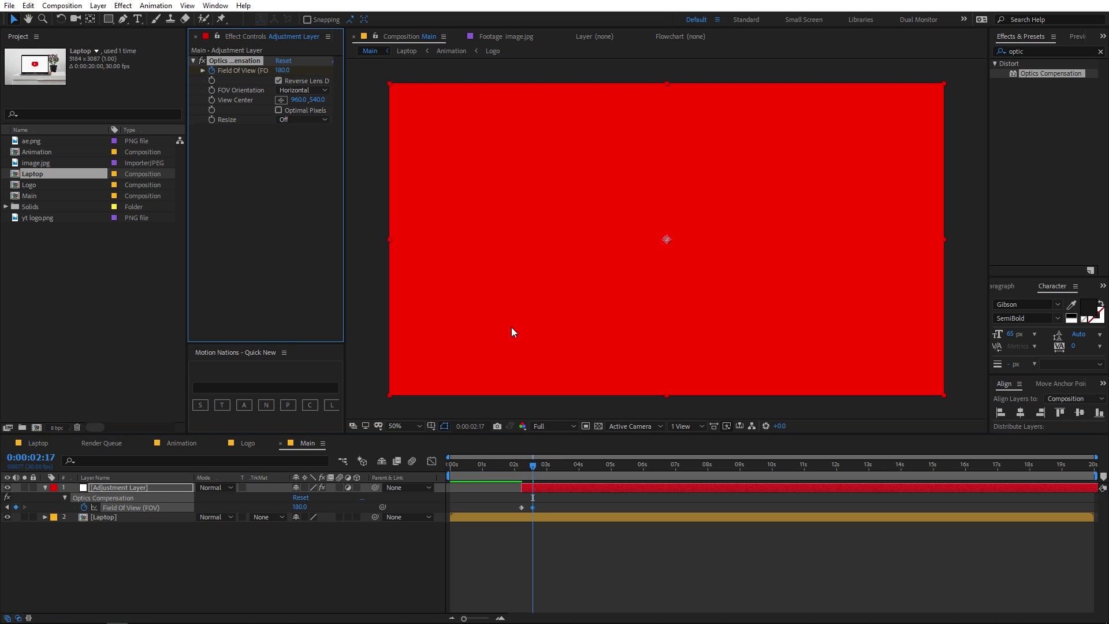
- Apply Easy Ease to both Field Of View keyframes and reshape their speed curve to peak near the second keyframe
left_click_drag(560, 513, 512, 510)
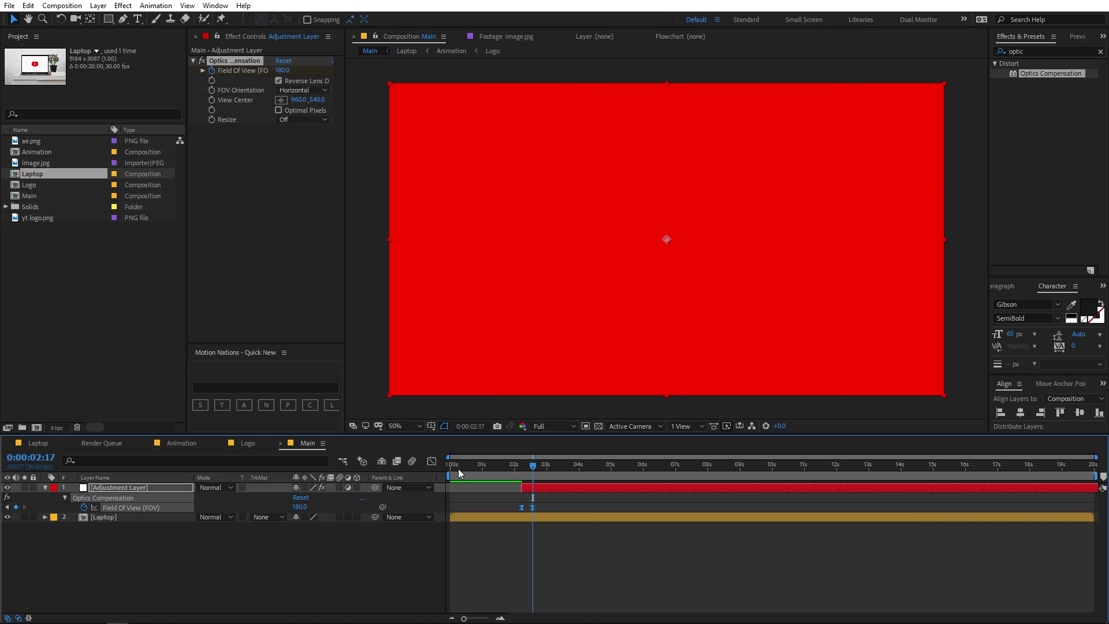
left_click(433, 462)
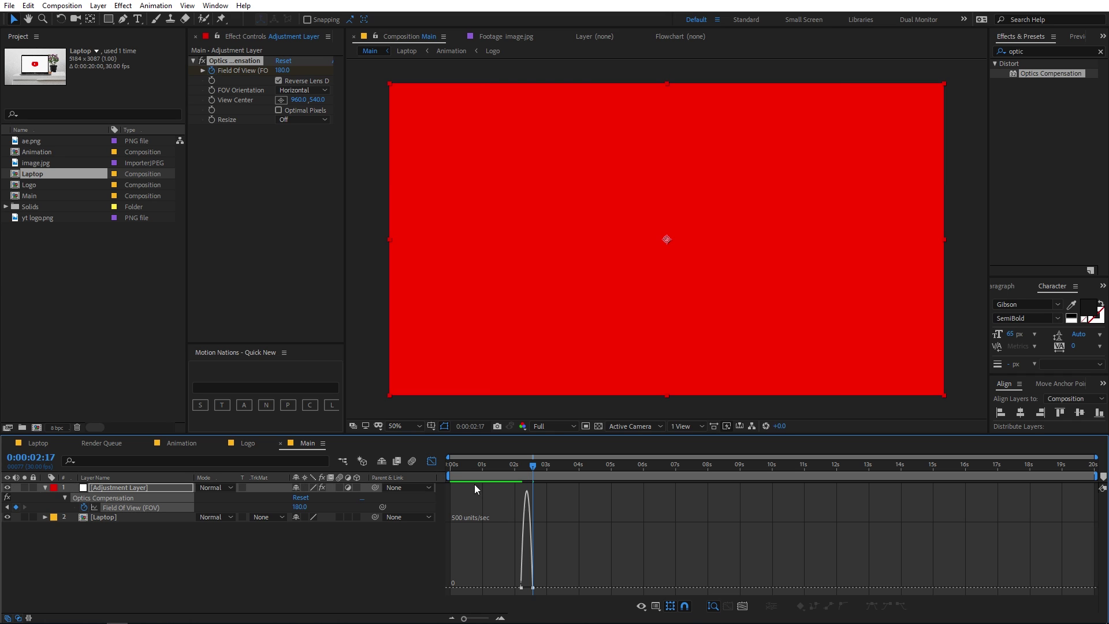
left_click(743, 606)
left_click_drag(666, 584, 846, 582)
left_click(598, 474)
key("space")
key("space")
left_click_drag(793, 467, 488, 516)
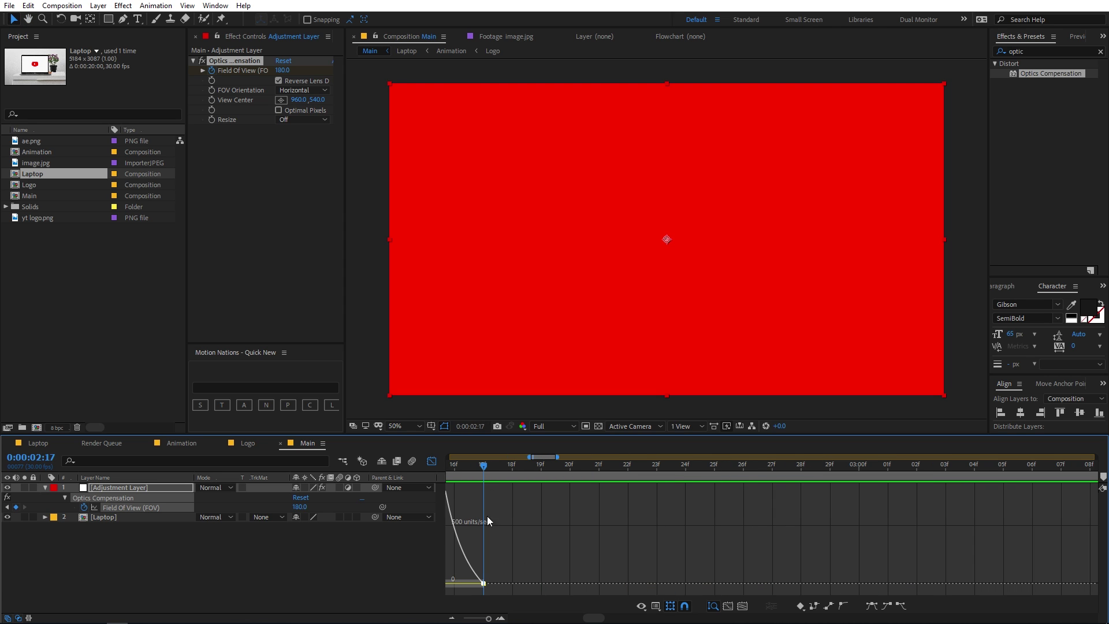
left_click_drag(486, 618, 477, 618)
left_click_drag(598, 473, 615, 473)
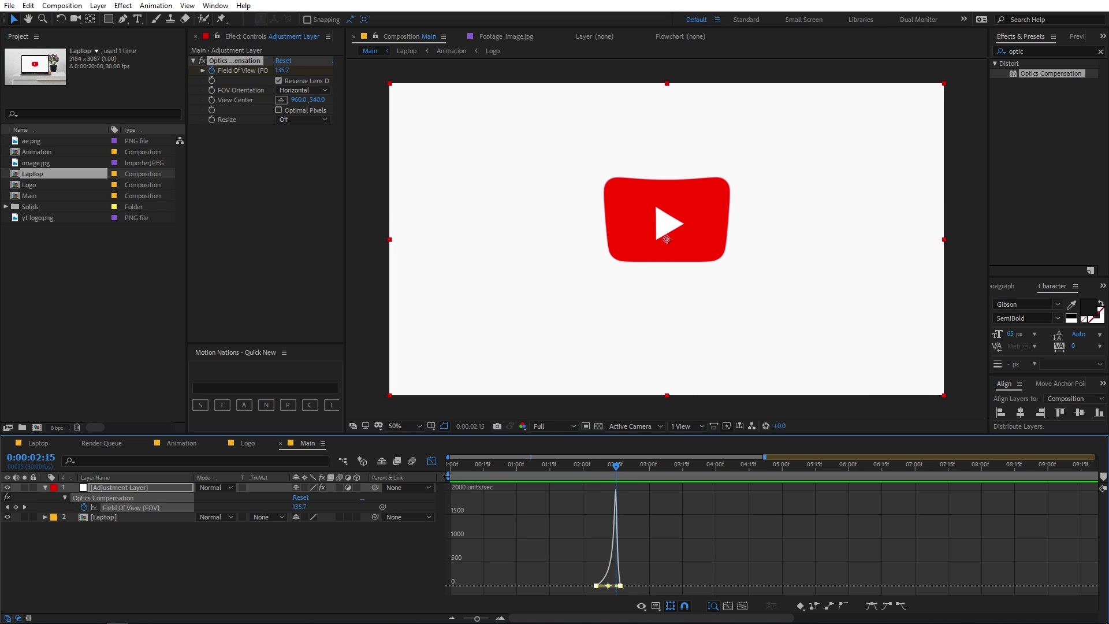
left_click(432, 461)
- Reveal the Laptop layer's keyframes, shift the adjustment layer to start at about 0:00:02:15 and preview the zoom
left_click(618, 518)
key("u")
left_click_drag(640, 488, 392, 484)
left_click(624, 472)
key("space")
key("Page_Down")
key("Page_Down")
key("Page_Down")
left_click(589, 470)
key("space")
left_click(673, 504)
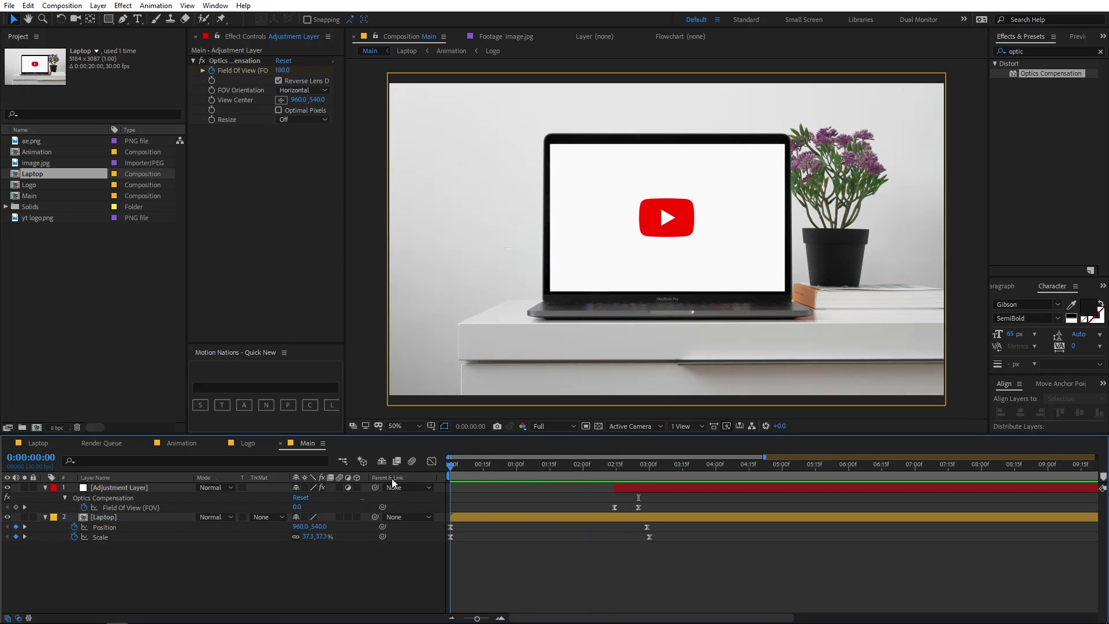
- Collapse the keyframed properties of both layers in the Main composition
key("ctrl+a")
key("u")
left_click(436, 510)
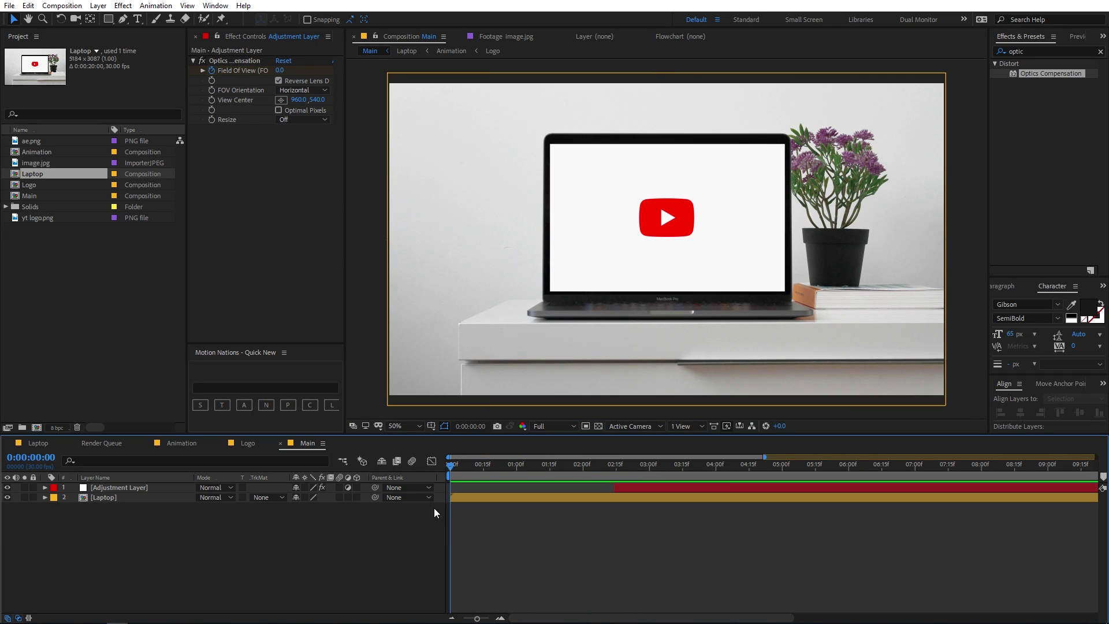
- In the Animation composition, draw a small closed triangle with the Pen tool on the left part of the red logo
left_click(171, 444)
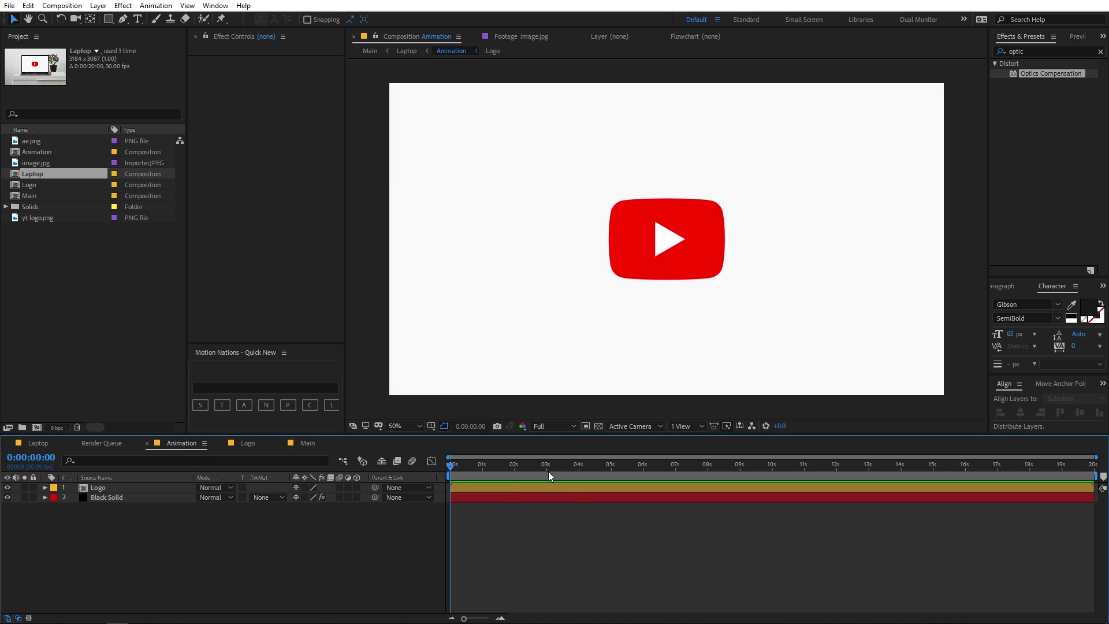
left_click(122, 19)
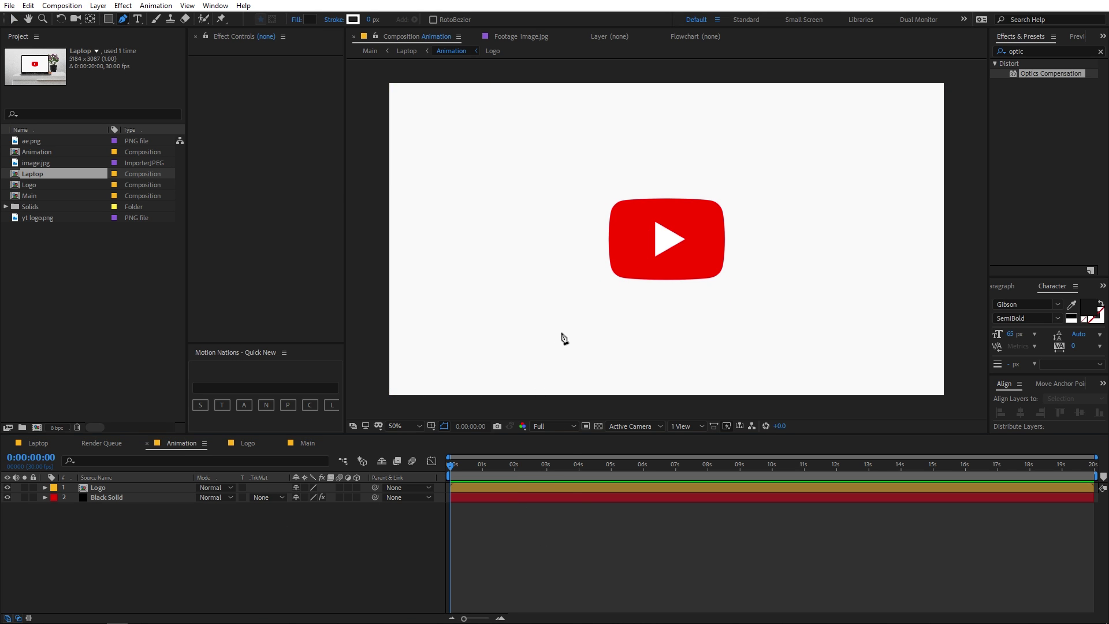
key("slash")
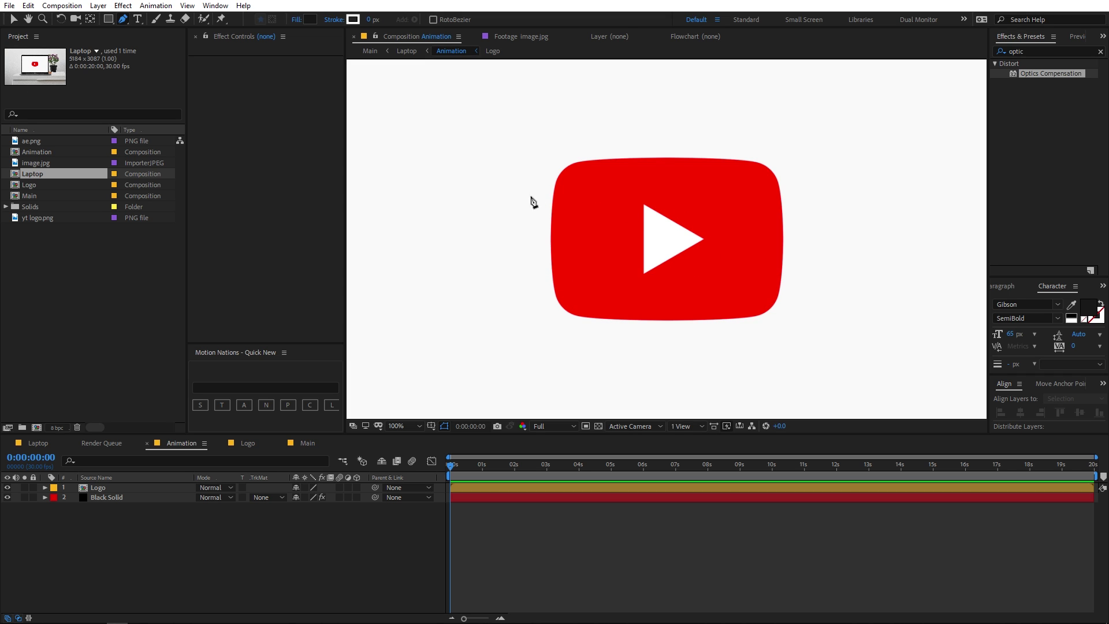
left_click(566, 211)
left_click(564, 257)
left_click(599, 243)
left_click(566, 211)
- Pull the triangle's right corner slightly outward to refine its pointer shape, and deselect it
key("comma")
key("comma")
key("period")
key("period")
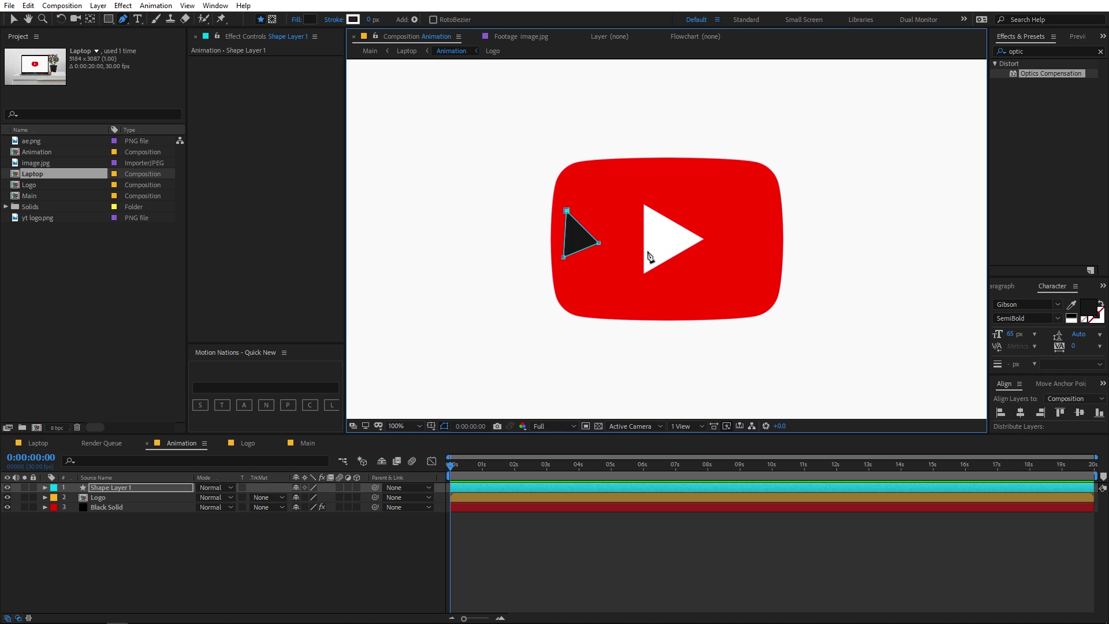
left_click_drag(598, 245, 605, 247)
key("F2")
key("comma")
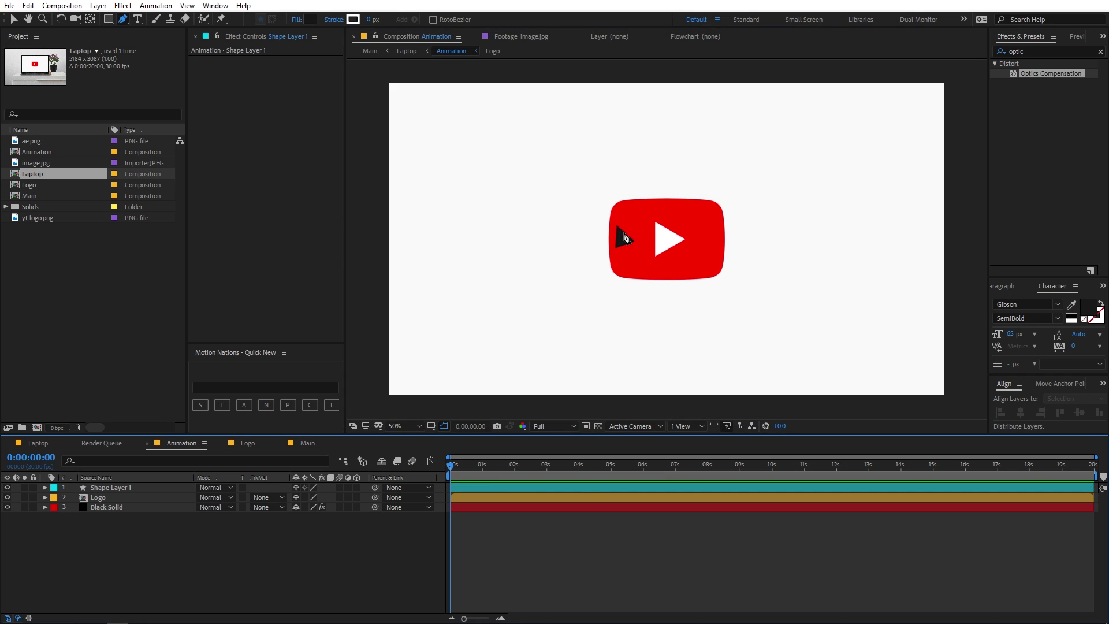
- Select the triangle shape and move its anchor point to its centre with Move Anchor Point
left_click(14, 19)
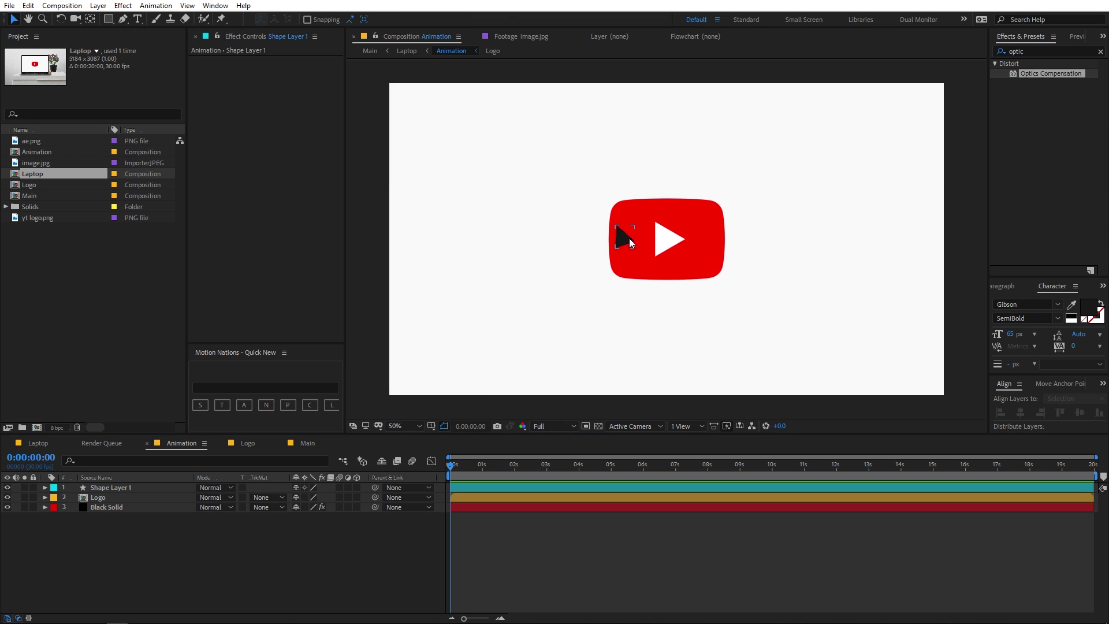
left_click(629, 238)
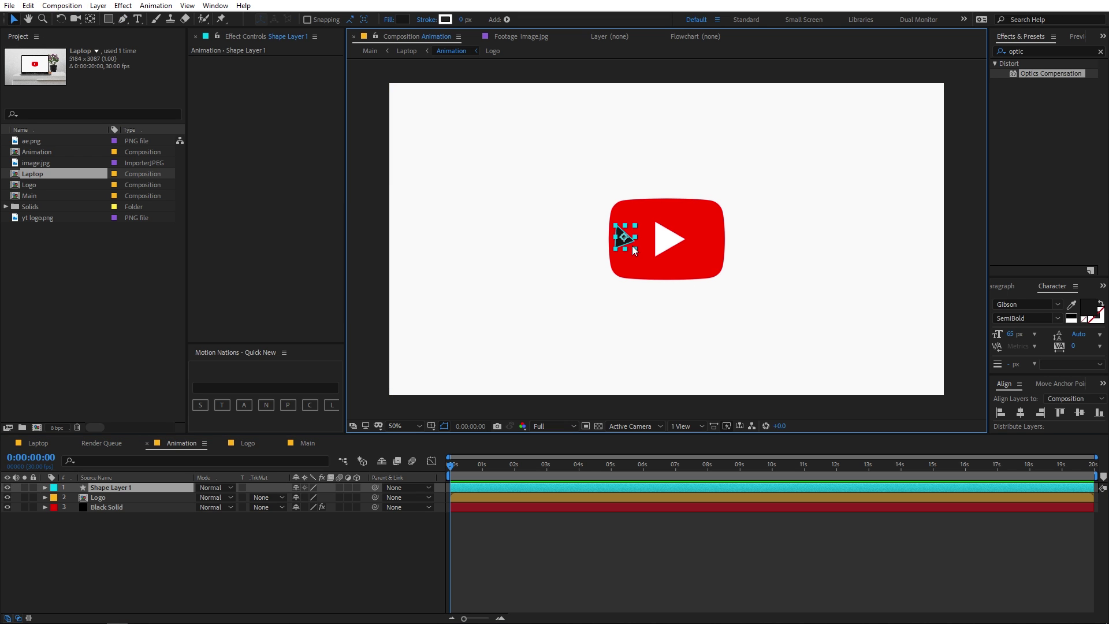
left_click_drag(1034, 377, 1041, 347)
left_click(1050, 370)
left_click(1019, 398)
left_click(760, 543)
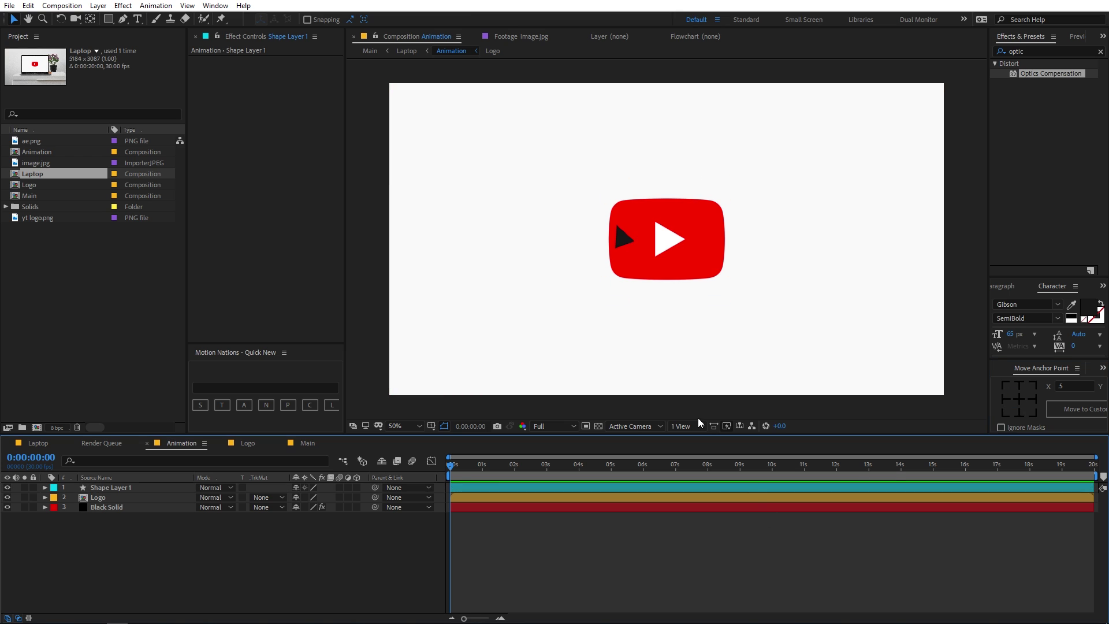
- Scale the triangle shape layer down to 62% and fit the composition in the viewer
left_click(125, 486)
key("s")
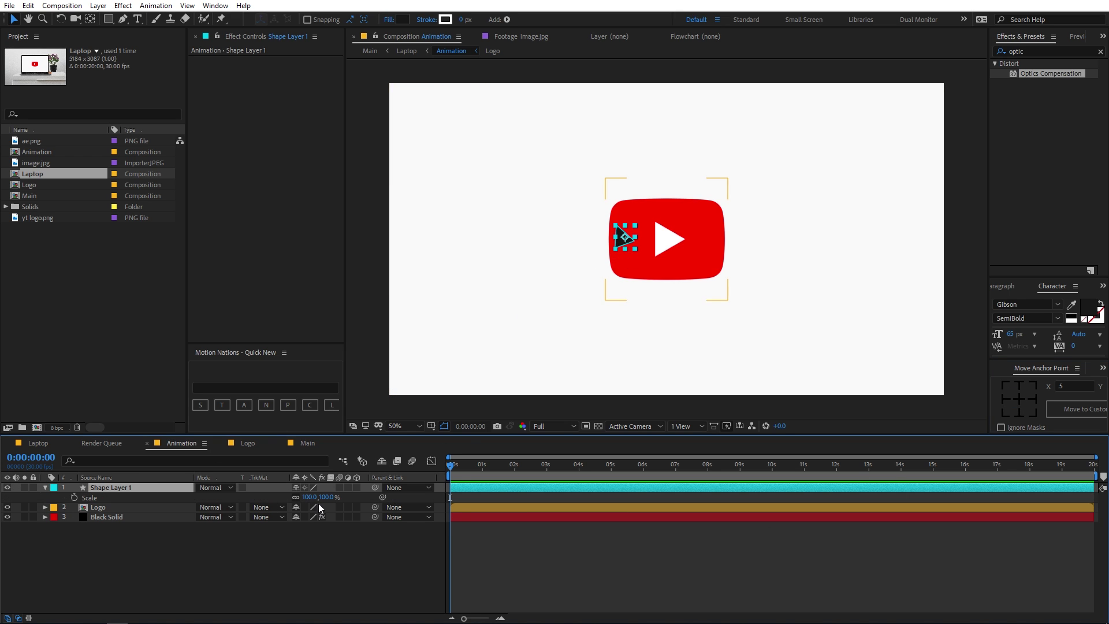
left_click_drag(309, 497, 287, 498)
left_click(726, 591)
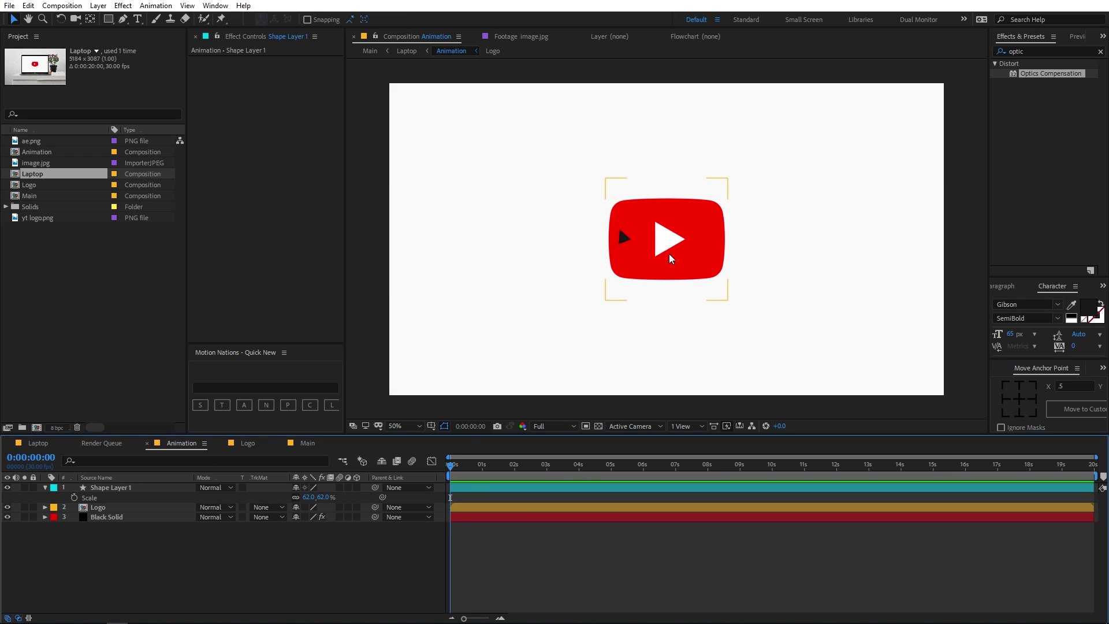
key("comma")
left_click(402, 427)
left_click(417, 244)
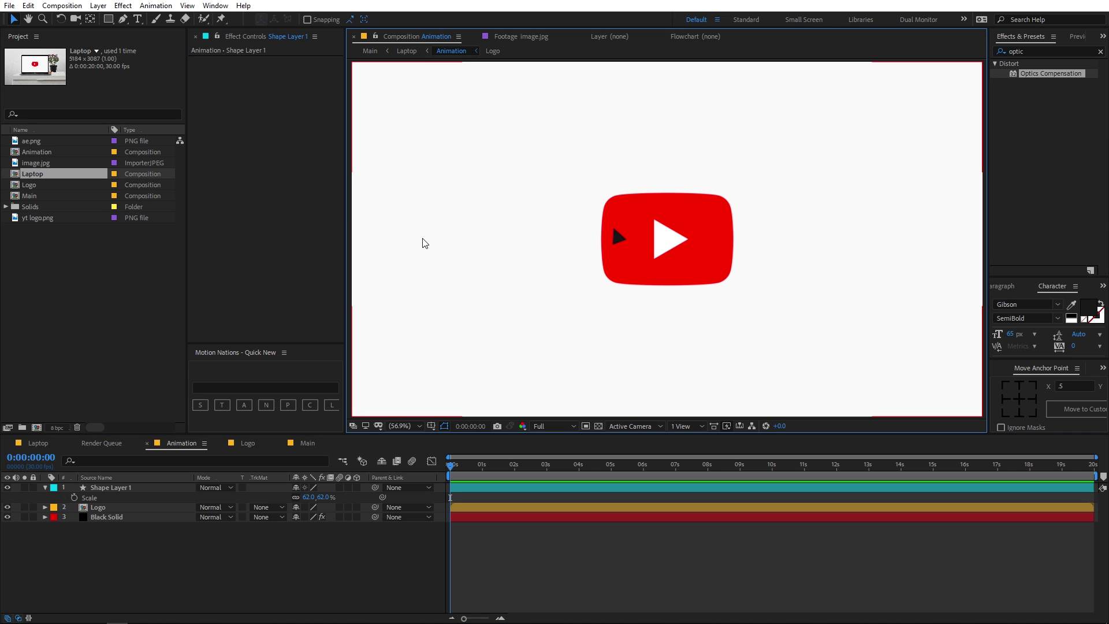
- Rename the triangle shape layer to "Cursor" and move it just below the frame's bottom edge, near the right corner
left_click(120, 487)
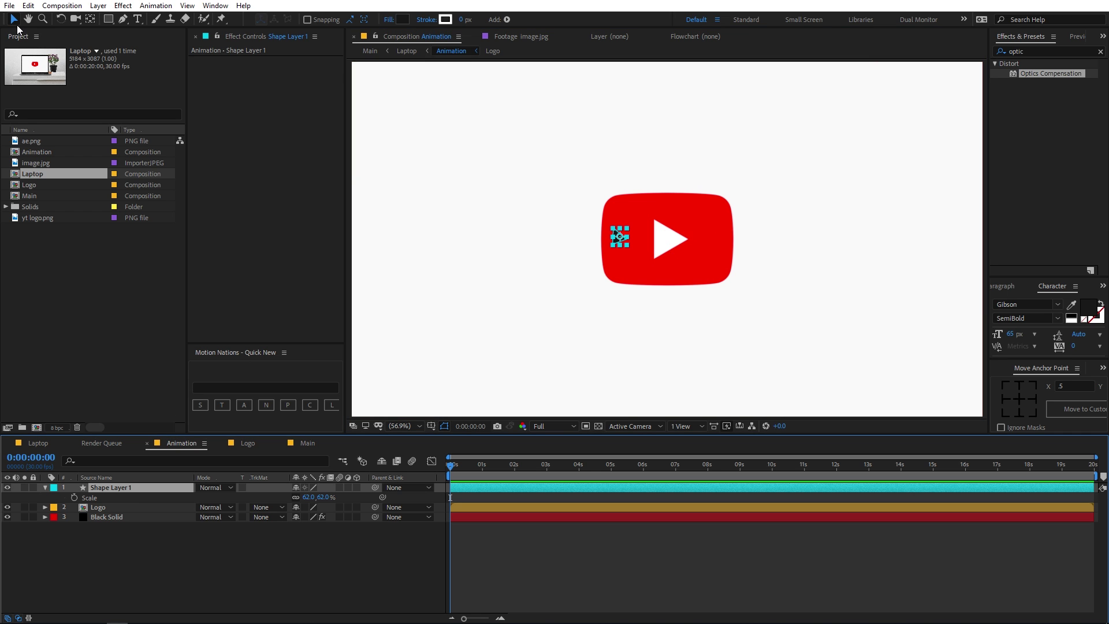
key("Return")
type("Cursor")
key("Return")
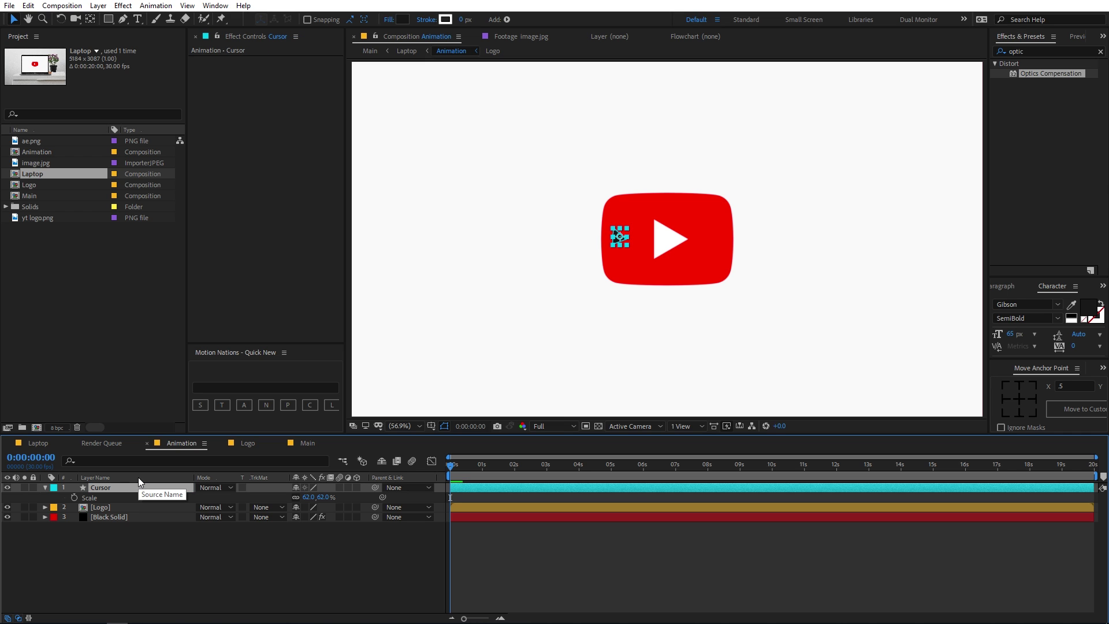
left_click_drag(619, 240, 890, 418)
key("comma")
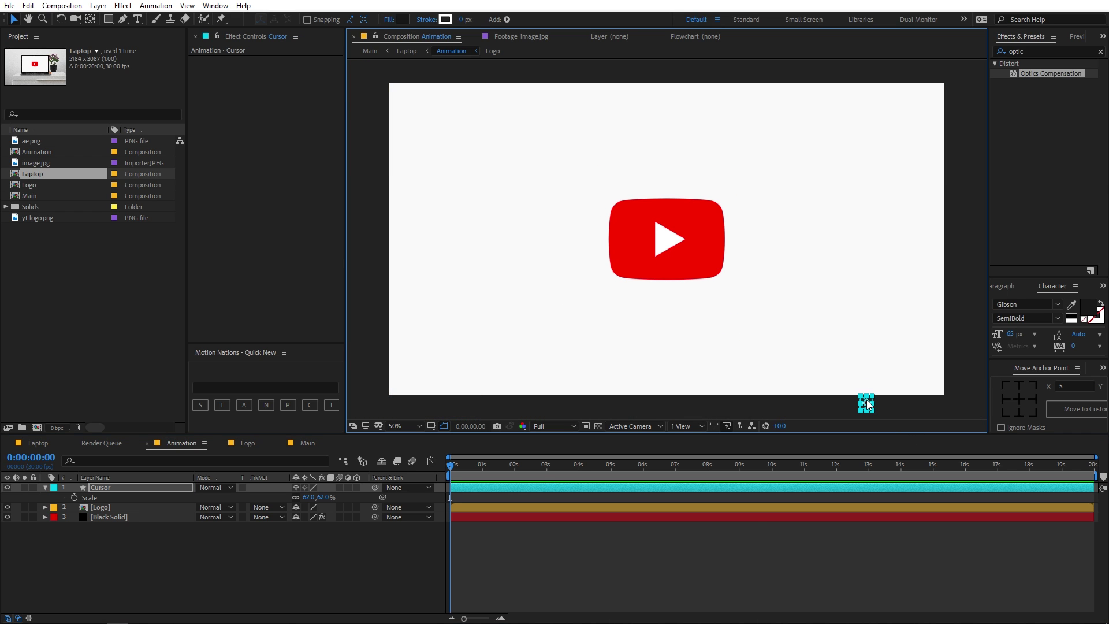
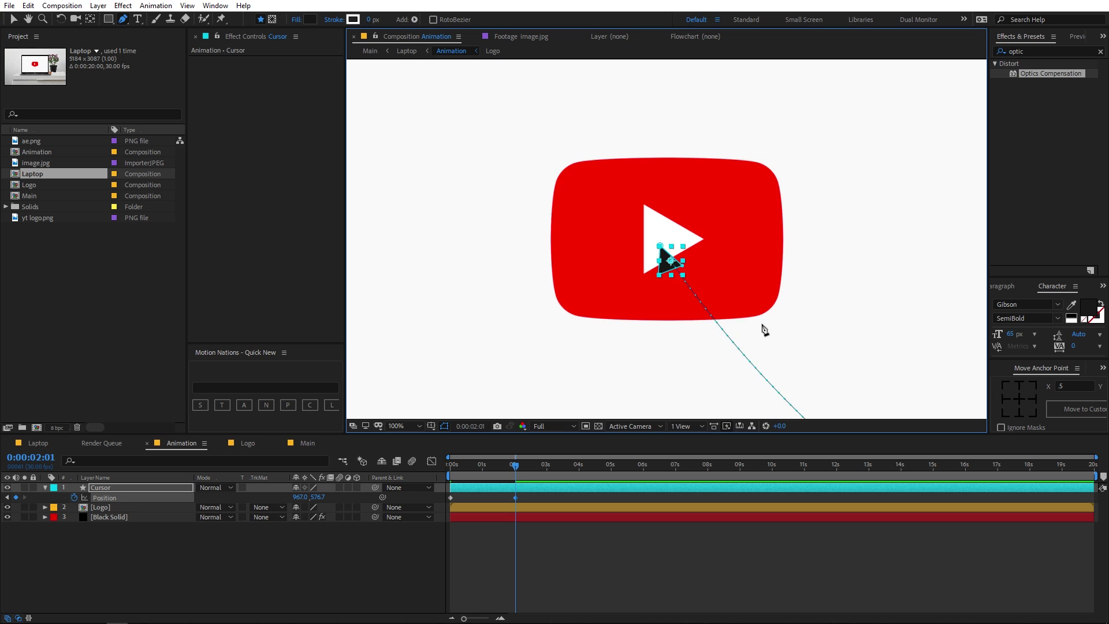
- Preview the cursor's movement onto the logo from the start of the composition
left_click_drag(510, 470, 445, 469)
left_click(650, 556)
key("space")
key("space")
key("space")
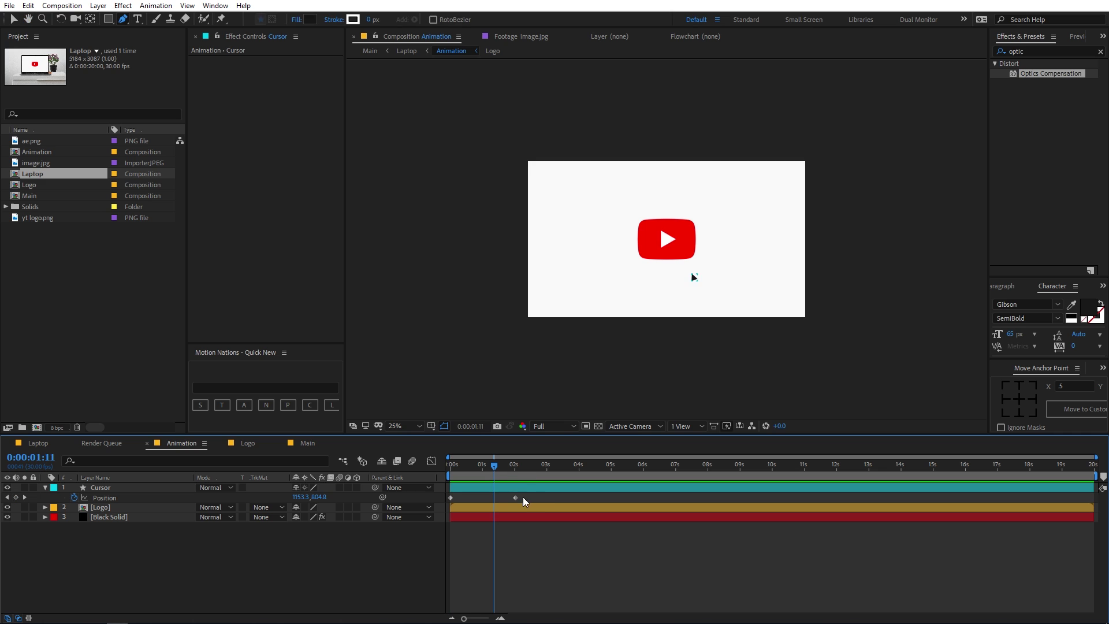
- Apply Easy Ease to Cursor's two Position keyframes and shape the speed graph to peak early with a long slow-down
left_click(413, 496)
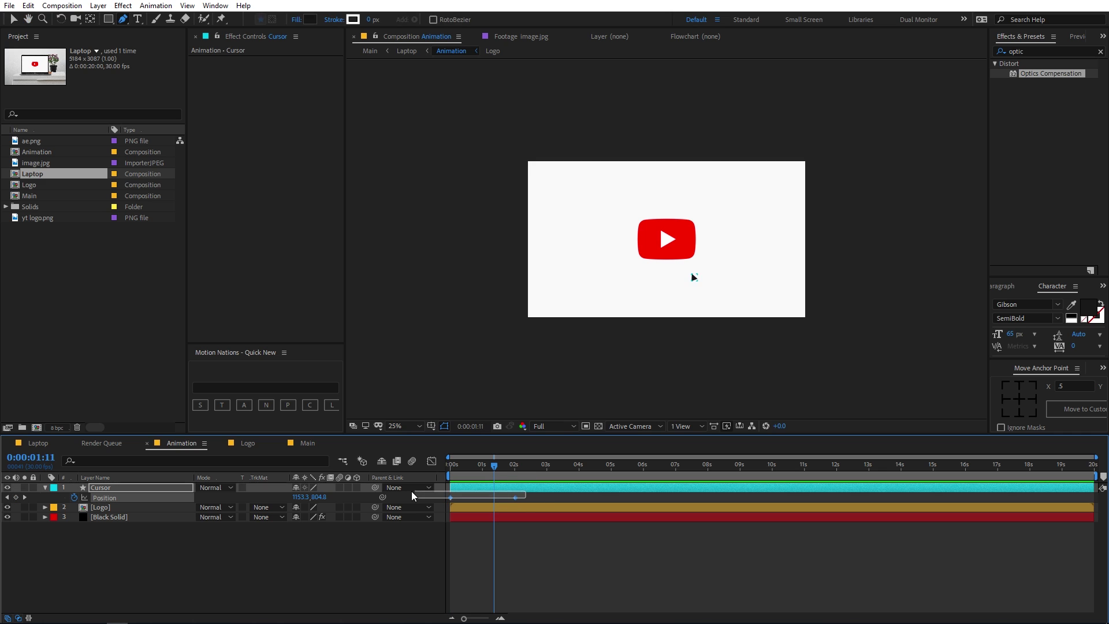
left_click(432, 460)
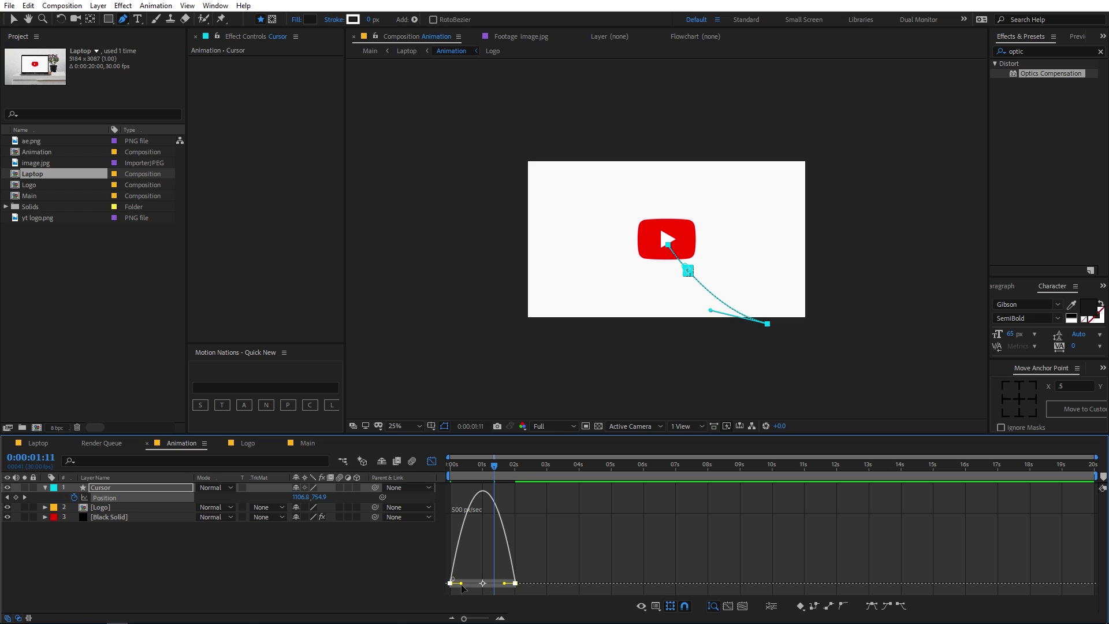
left_click_drag(505, 584, 482, 585)
key("Home")
key("space")
key("space")
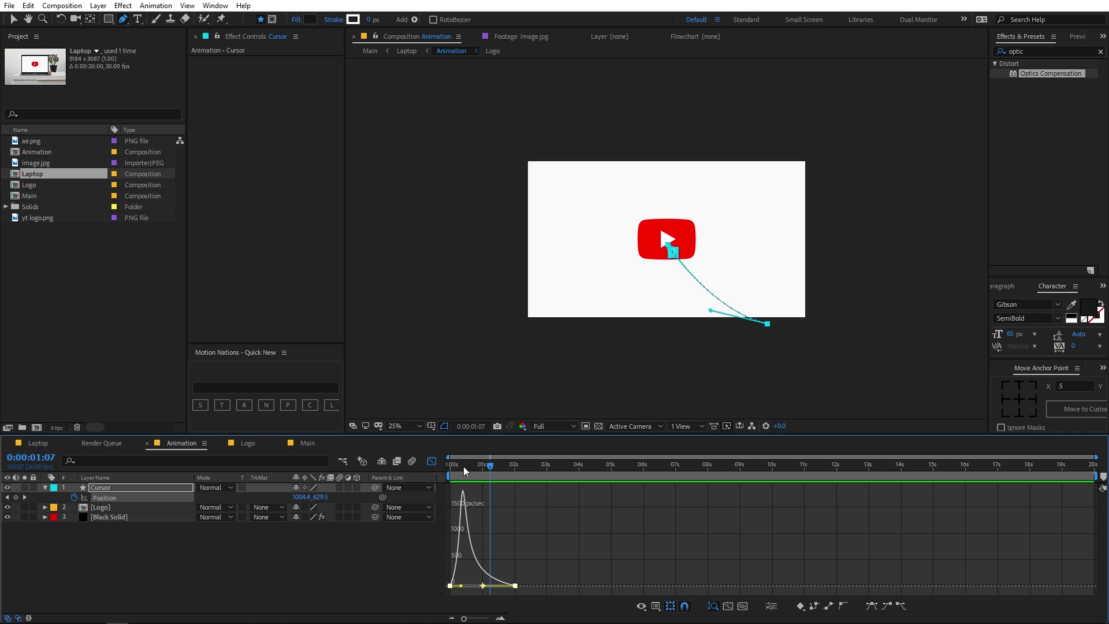
left_click(434, 465)
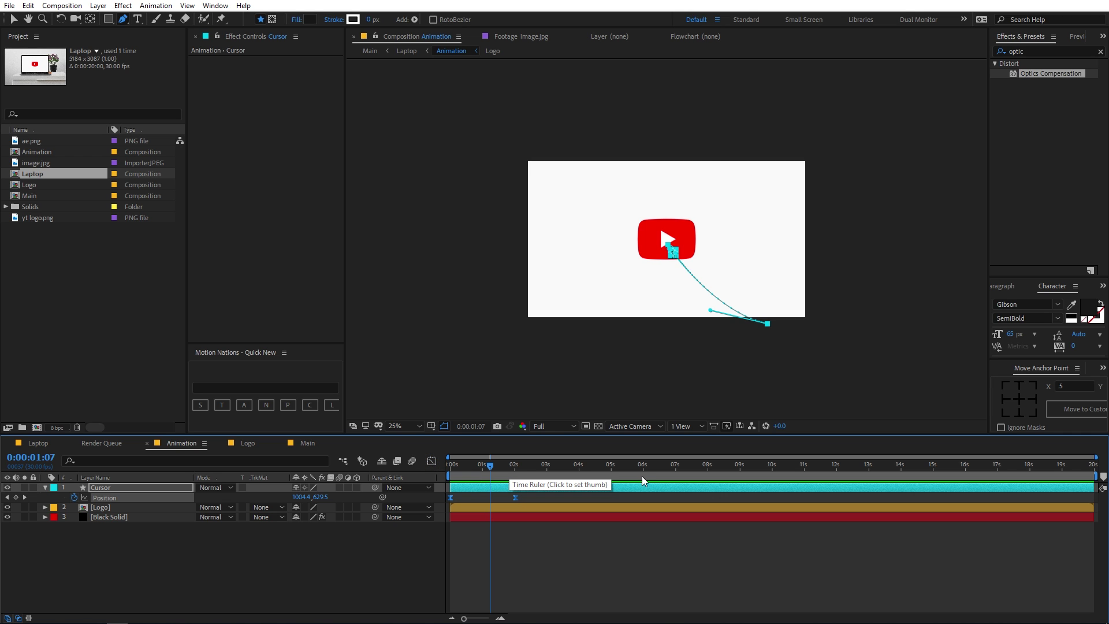
- Show Cursor's Rotation alongside its Position and set a Rotation keyframe at 0:00:02:01
key("Home")
key("r")
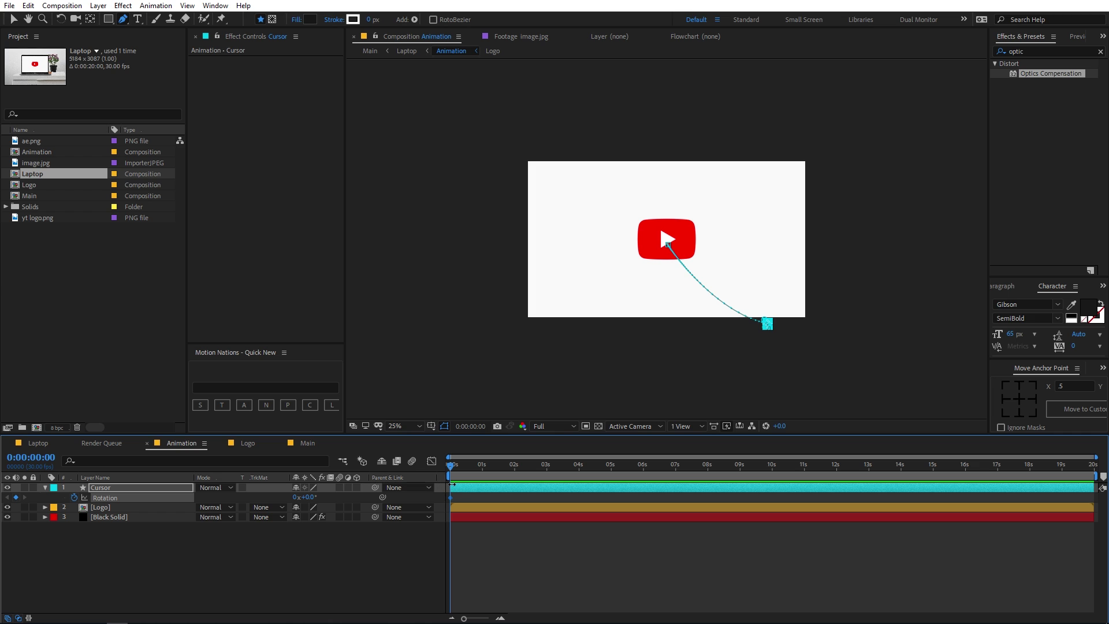
key("shift+p")
left_click_drag(451, 480, 508, 484)
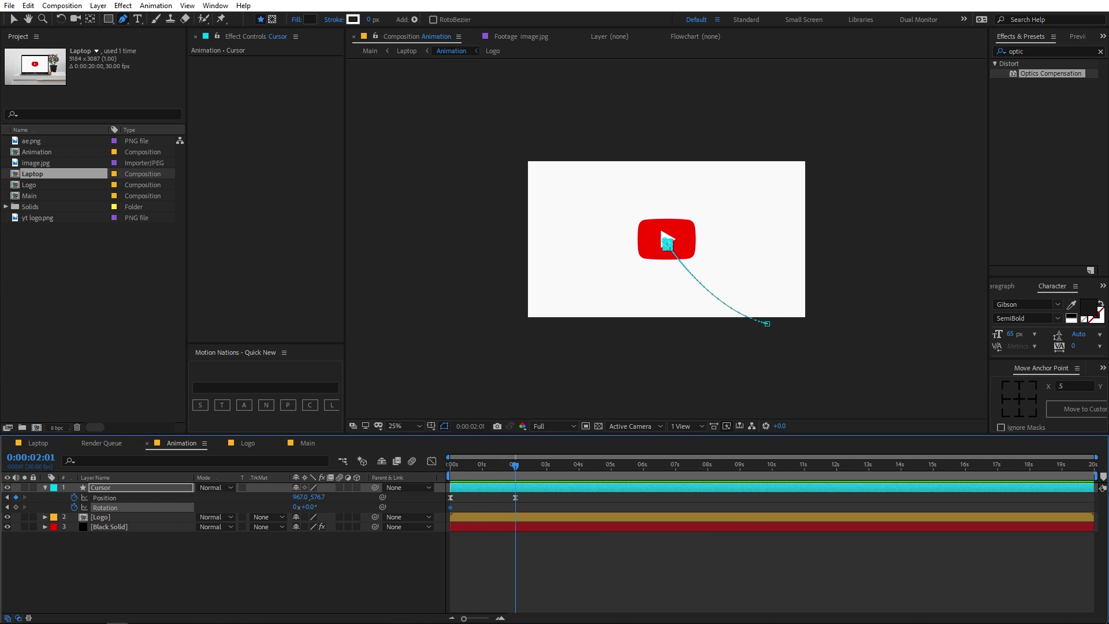
key("Home")
left_click(16, 506)
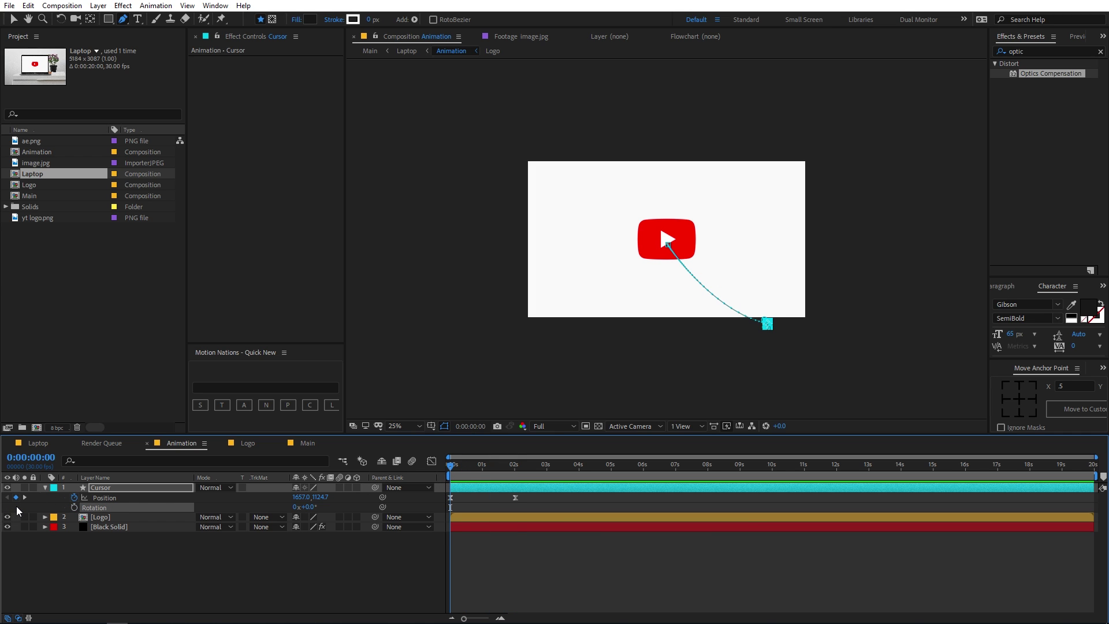
left_click(17, 507)
left_click(74, 507)
left_click(557, 533)
- Keyframe Cursor's Rotation at about -10°, move that keyframe to the composition start, and preview the motion
left_click_drag(473, 465, 478, 464)
left_click_drag(309, 512, 332, 506)
scroll(767, 324, "up", 3)
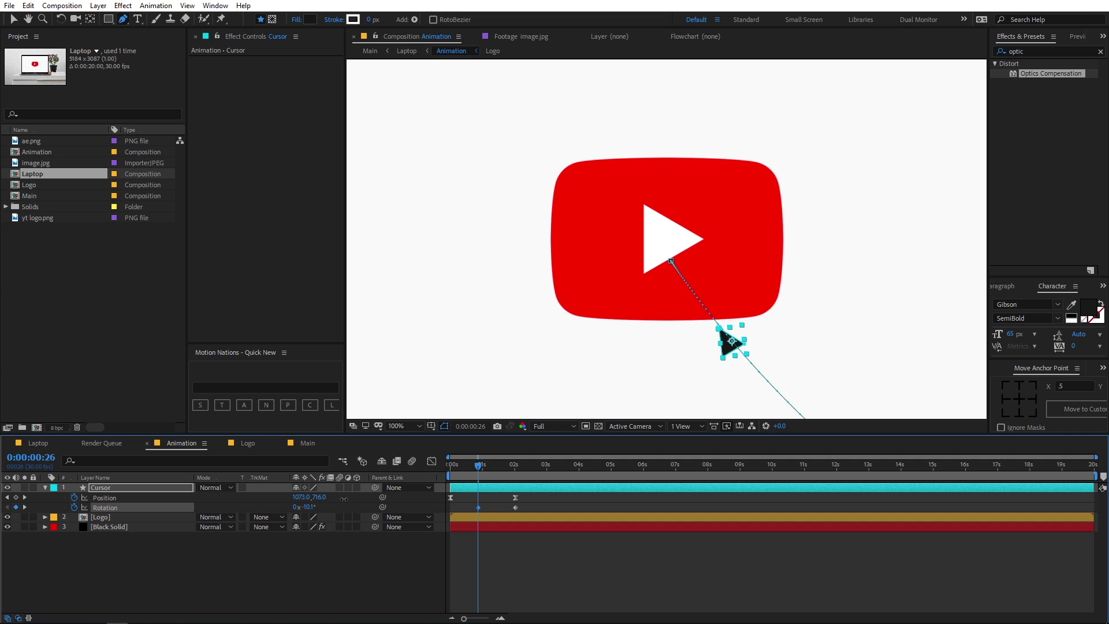
left_click_drag(477, 507, 450, 504)
key("comma")
key("Home")
left_click(607, 555)
key("space")
key("g")
key("space")
- Set a Scale keyframe on the Cursor layer at 0:00:02:01
mouse_move(456, 470)
left_mouse_down()
mouse_move(539, 471)
mouse_move(445, 511)
left_mouse_up()
left_click(530, 486)
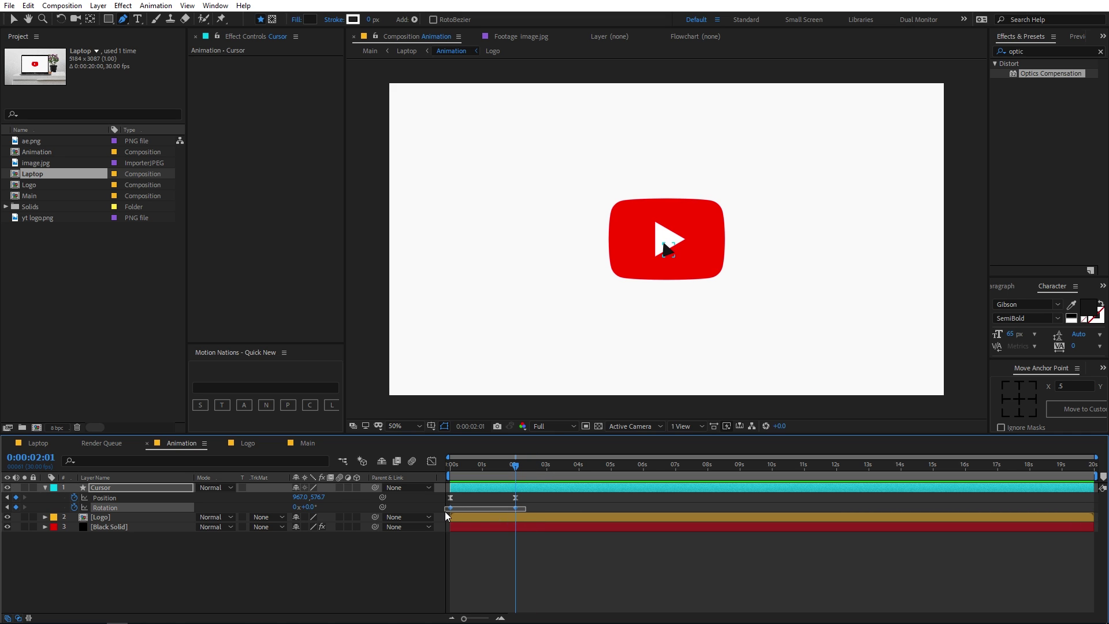
left_click(497, 490)
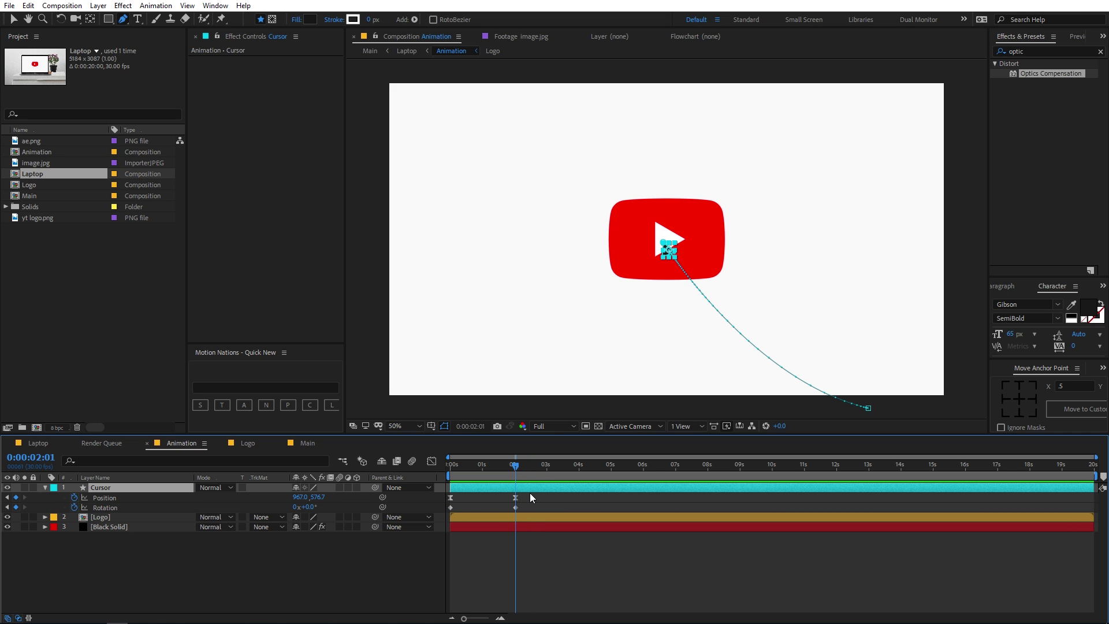
key("s")
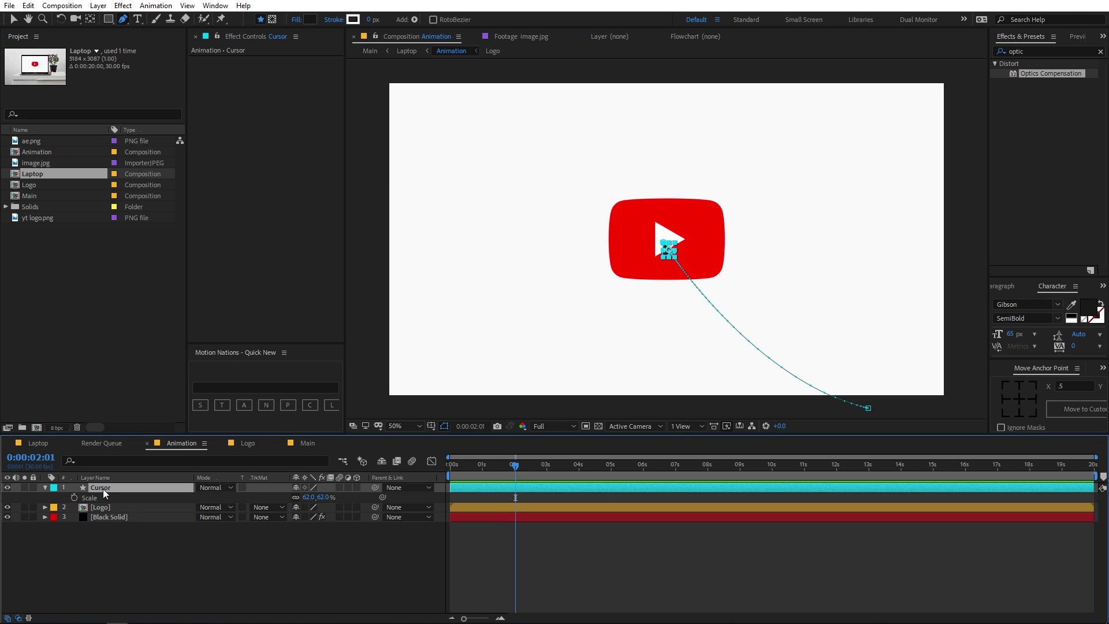
left_click(74, 497)
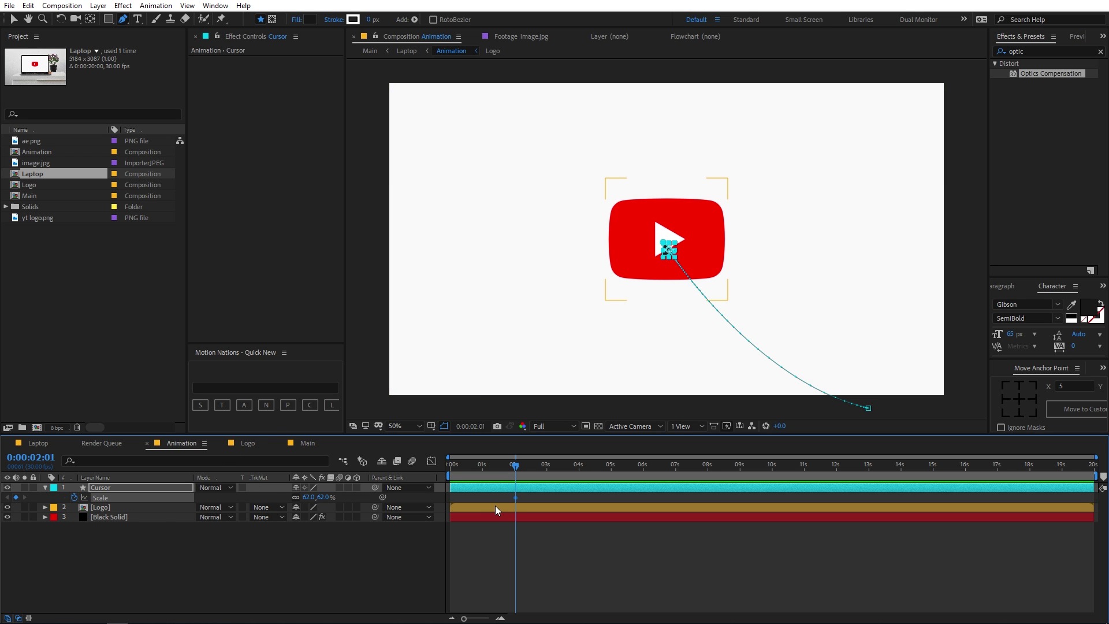
- Shrink the Cursor layer's Scale to 51.4% at 0:00:02:03
key("Page_Down")
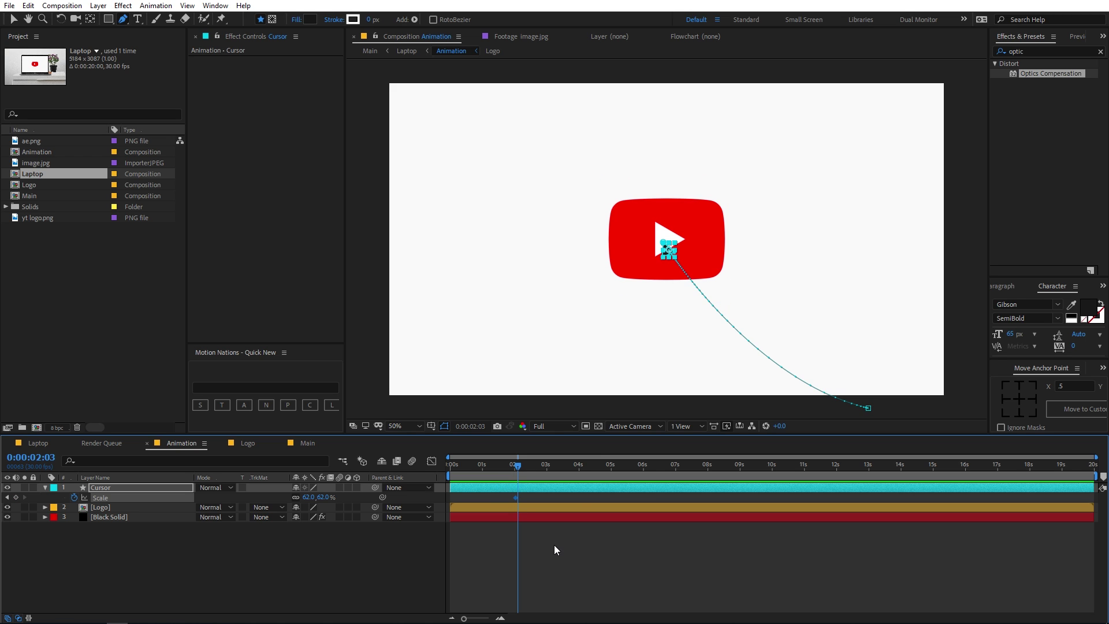
left_click(555, 550)
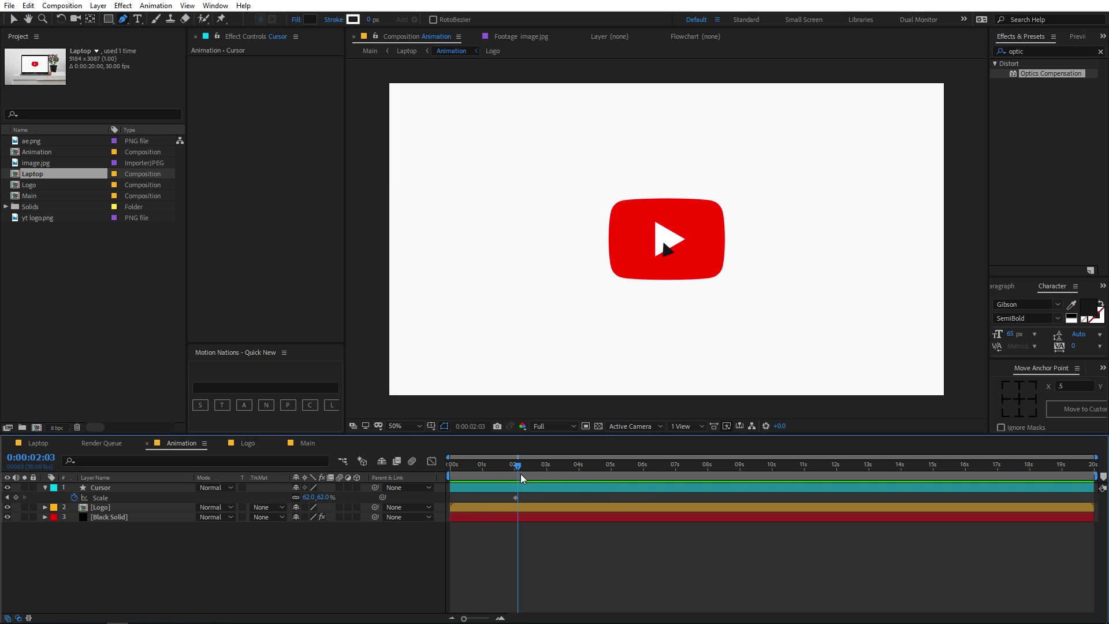
key("period")
key("period")
key("period")
key("period")
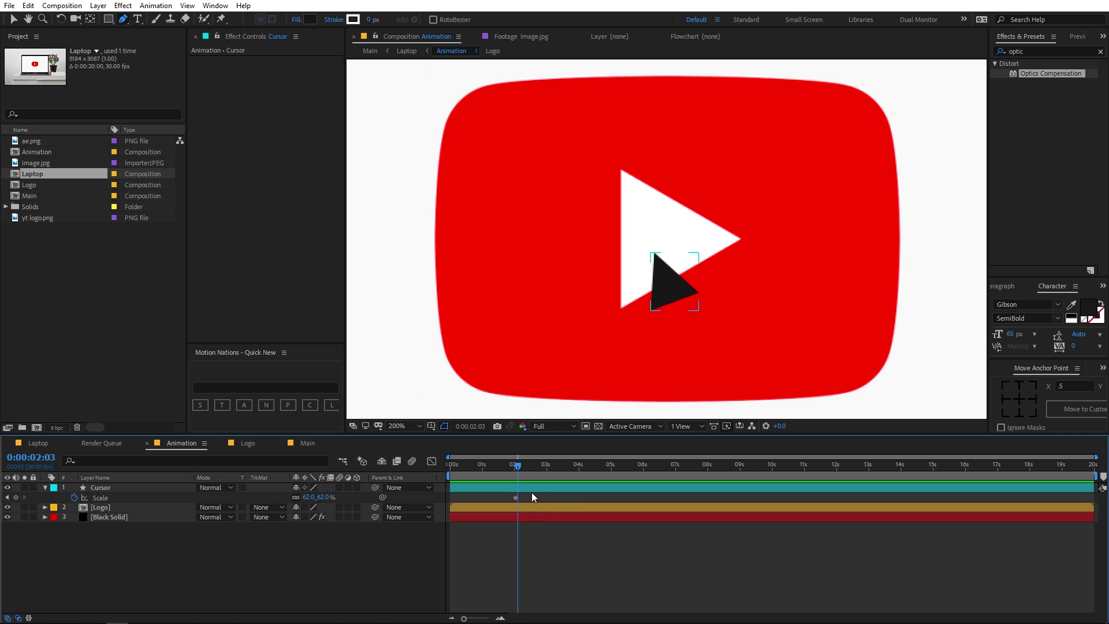
left_click(537, 487)
left_click_drag(307, 498, 297, 498)
left_click(512, 526)
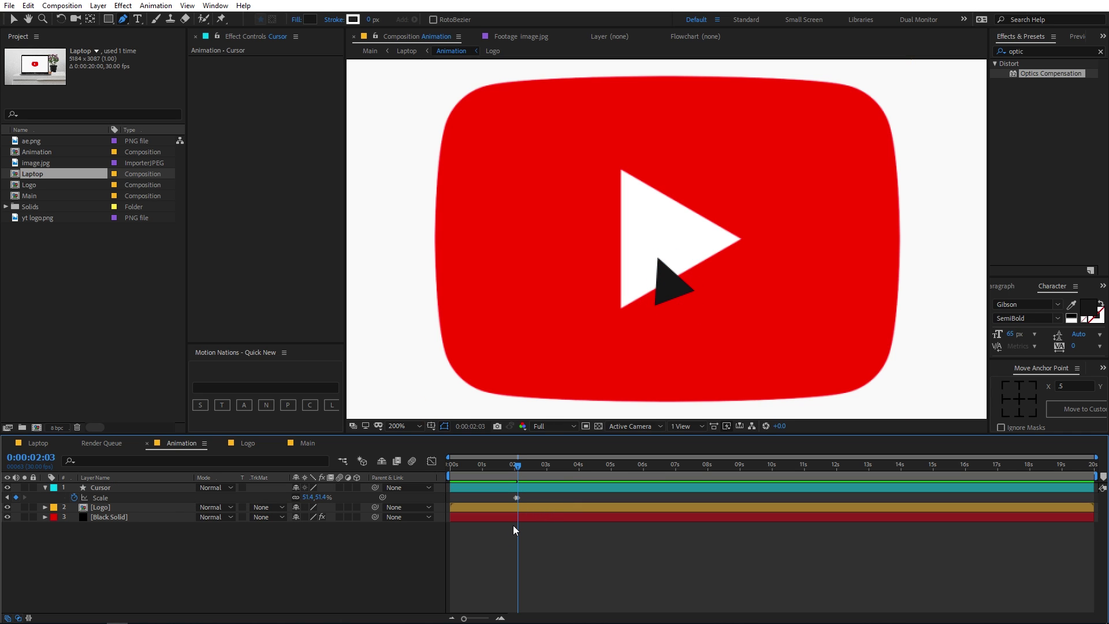
- Paste a copy of Cursor's 62% Scale keyframe at 0:00:02:05 and spread the three Scale keyframes slightly wider apart
key("Page_Down")
key("Page_Down")
left_click_drag(465, 618, 478, 618)
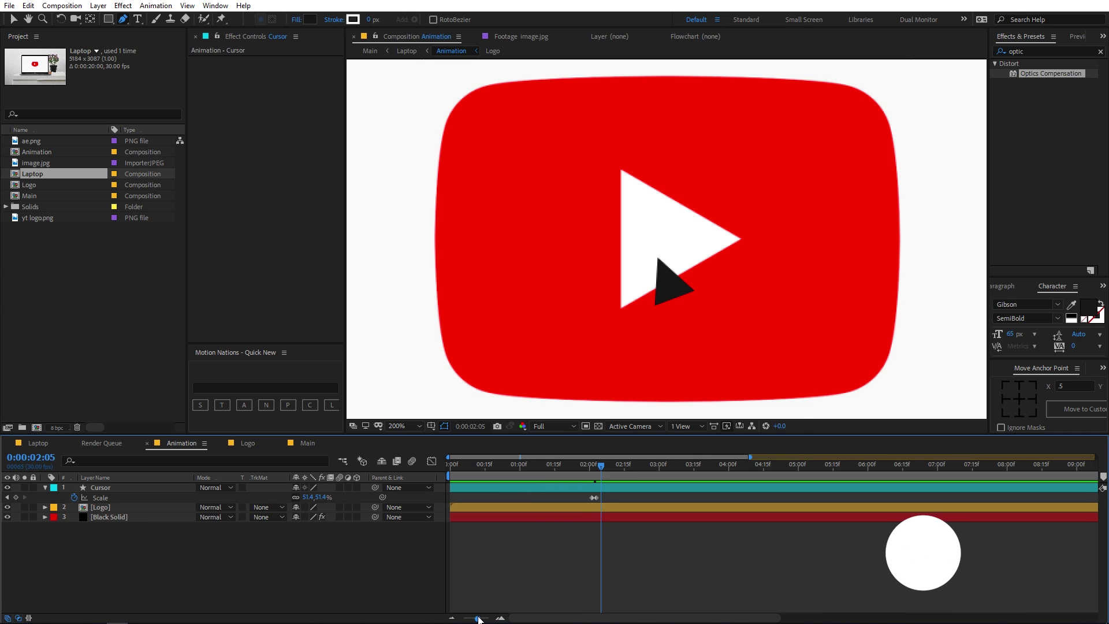
left_click(604, 498)
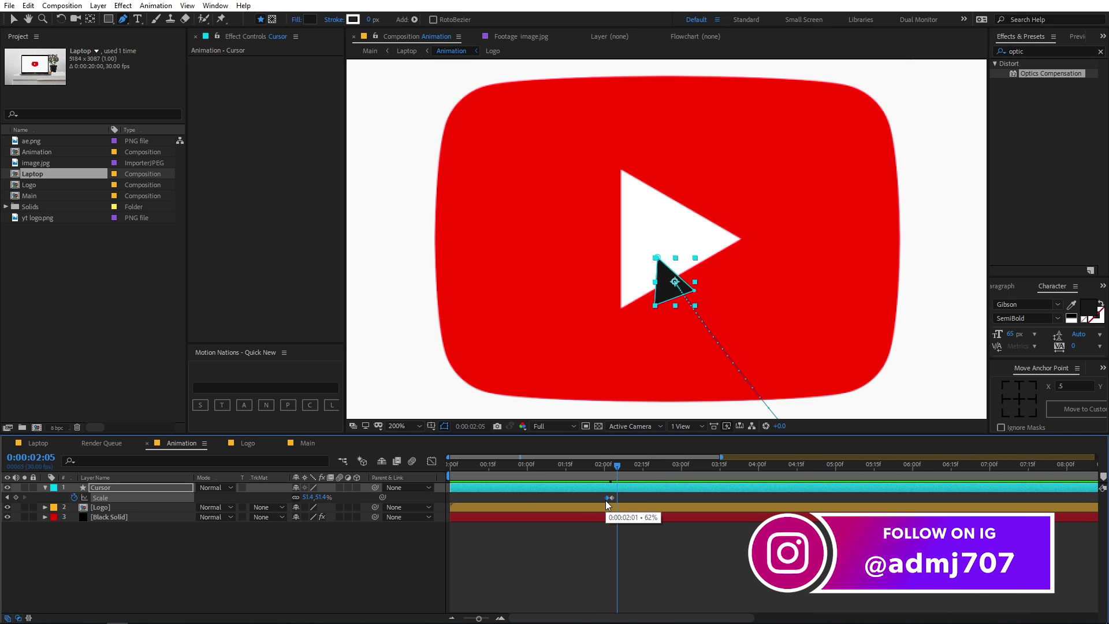
key("ctrl+c")
key("ctrl+v")
left_click_drag(599, 472, 540, 520)
left_click_drag(618, 499, 617, 472)
key("F2")
scroll(564, 275, "down", 4)
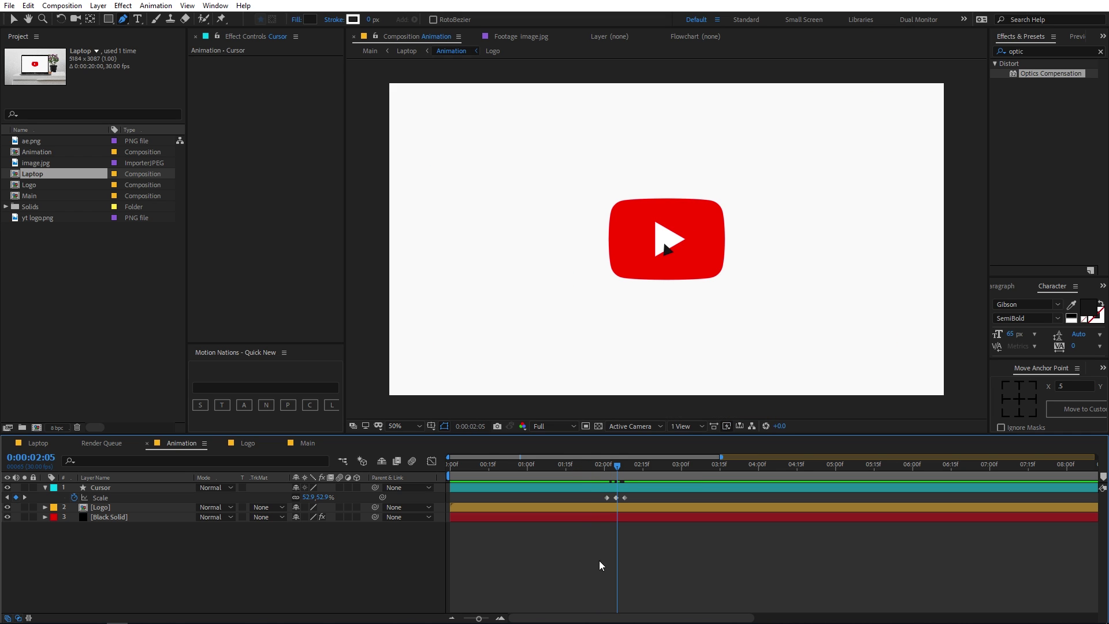
- Shift the Logo layer to start at 0:00:02:05 and set Scale and Rotation keyframes on it there
left_click(532, 506)
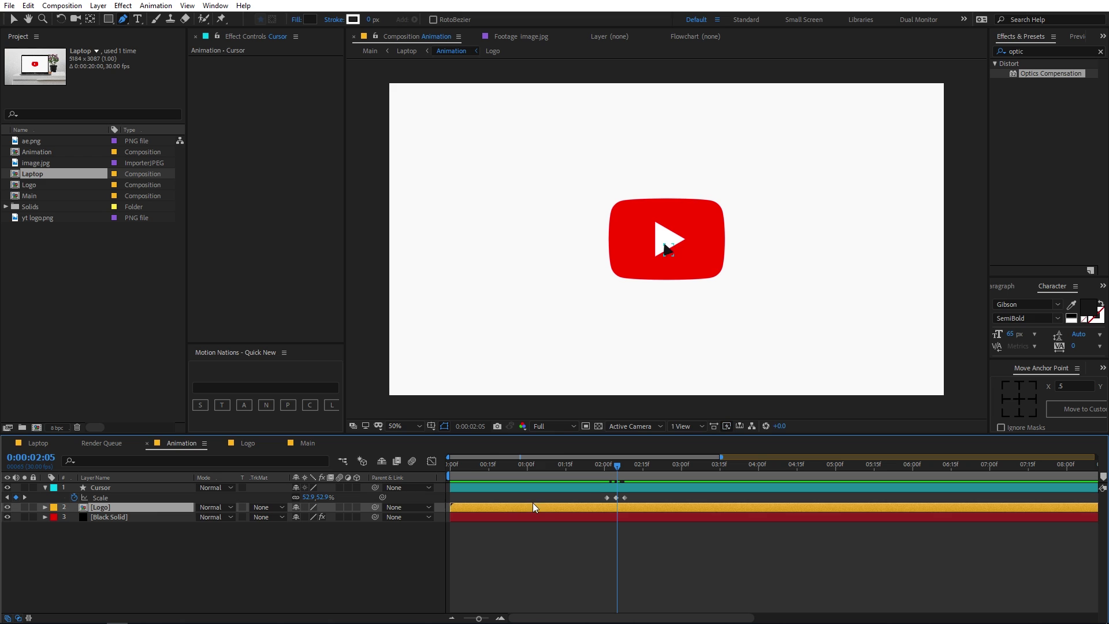
left_click_drag(484, 506, 654, 508)
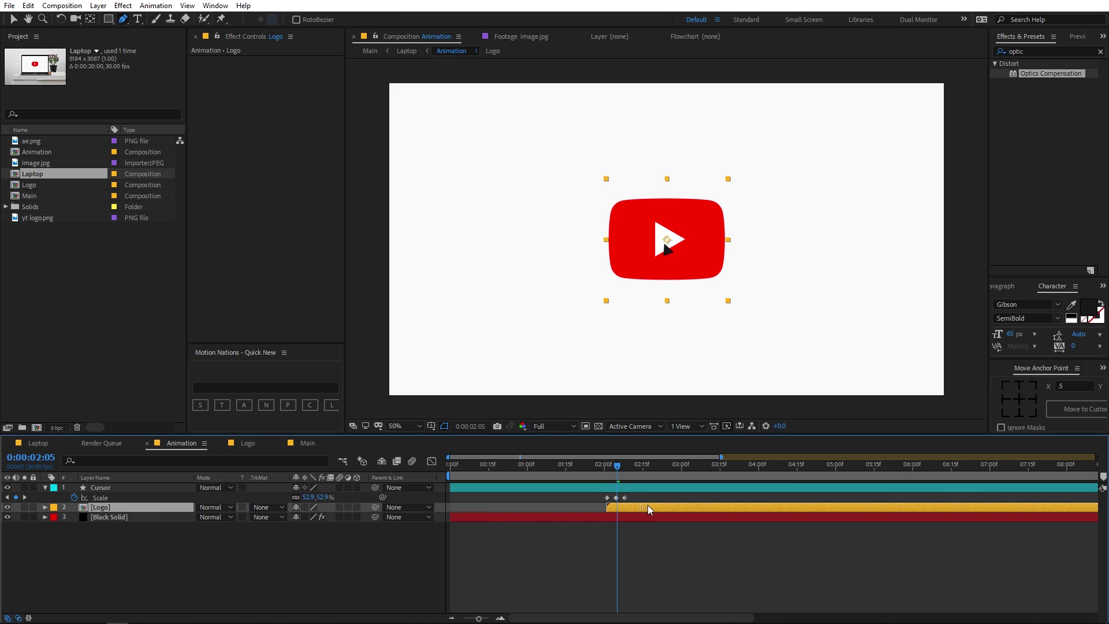
key("s")
left_click(75, 516)
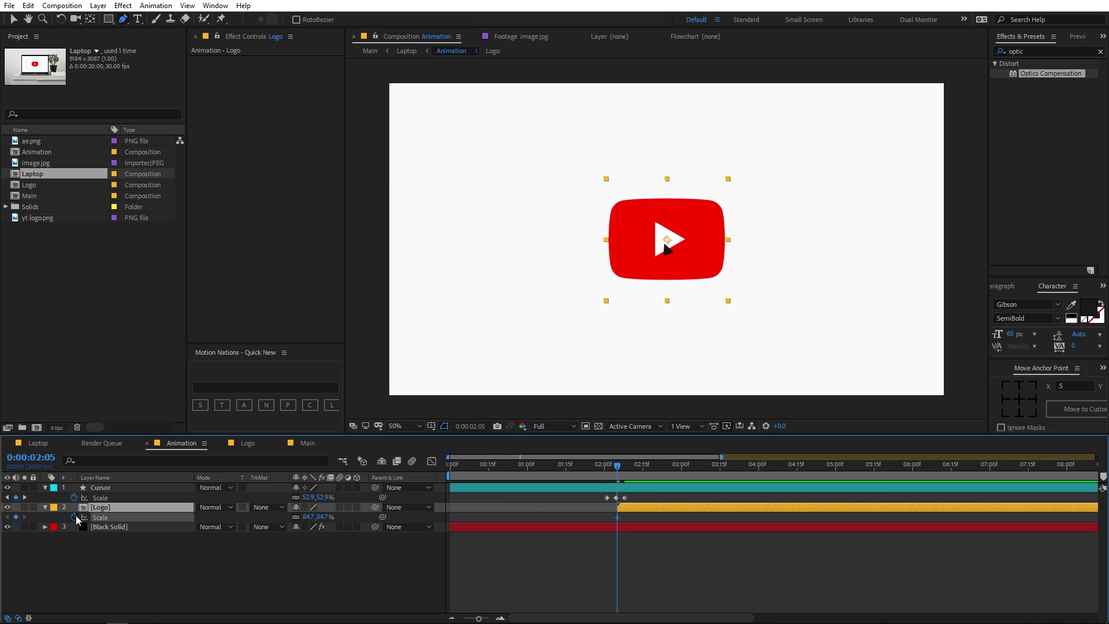
key("r")
left_click(75, 517)
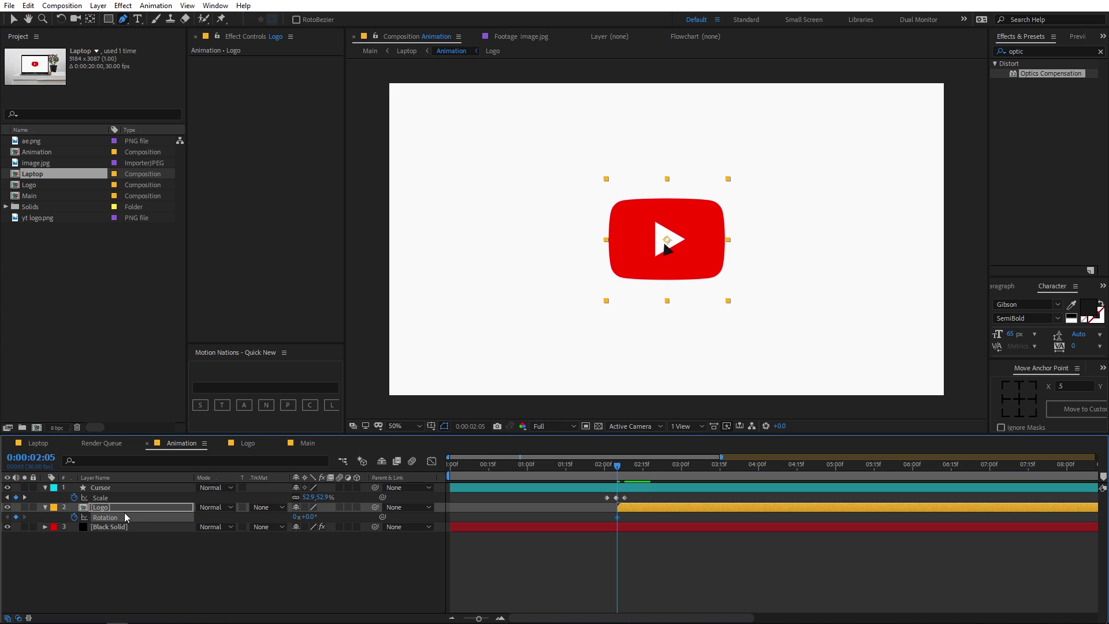
left_click(130, 510)
key("u")
- Move both Logo keyframes to just before 4 seconds and set the layer's Scale to 0% at 0:00:02:05
left_click_drag(623, 532, 743, 516)
left_click(668, 574)
left_click(310, 518)
type("0")
key("Return")
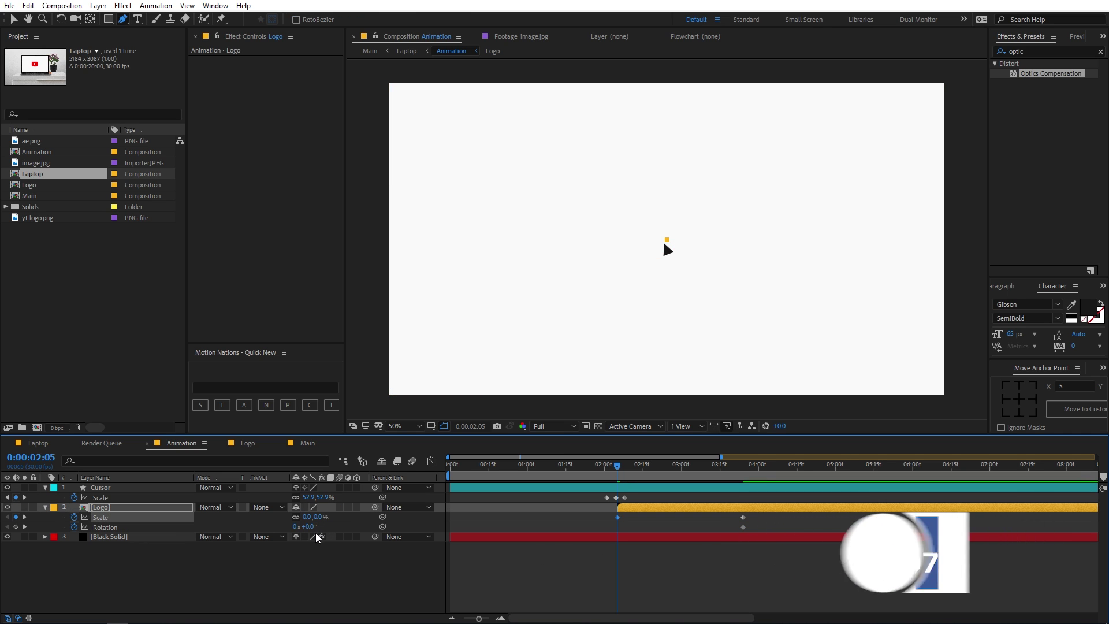
- Keyframe the Logo layer's Rotation at -45° and align that keyframe with the layer's start
left_click_drag(632, 468, 674, 466)
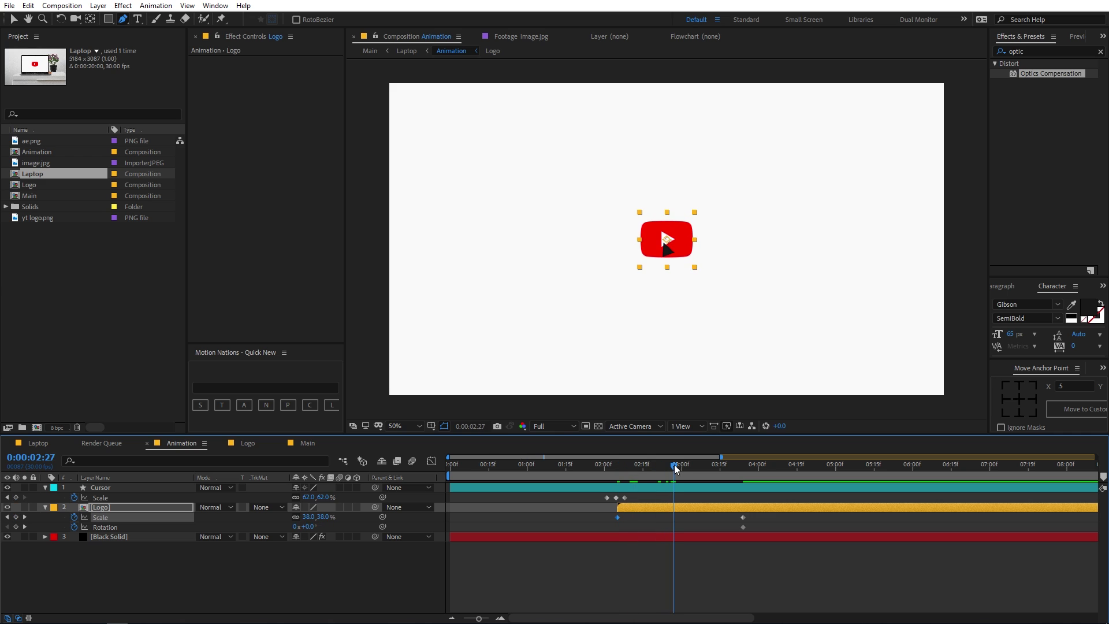
mouse_move(305, 527)
left_mouse_down()
mouse_move(321, 528)
mouse_move(287, 530)
left_mouse_up()
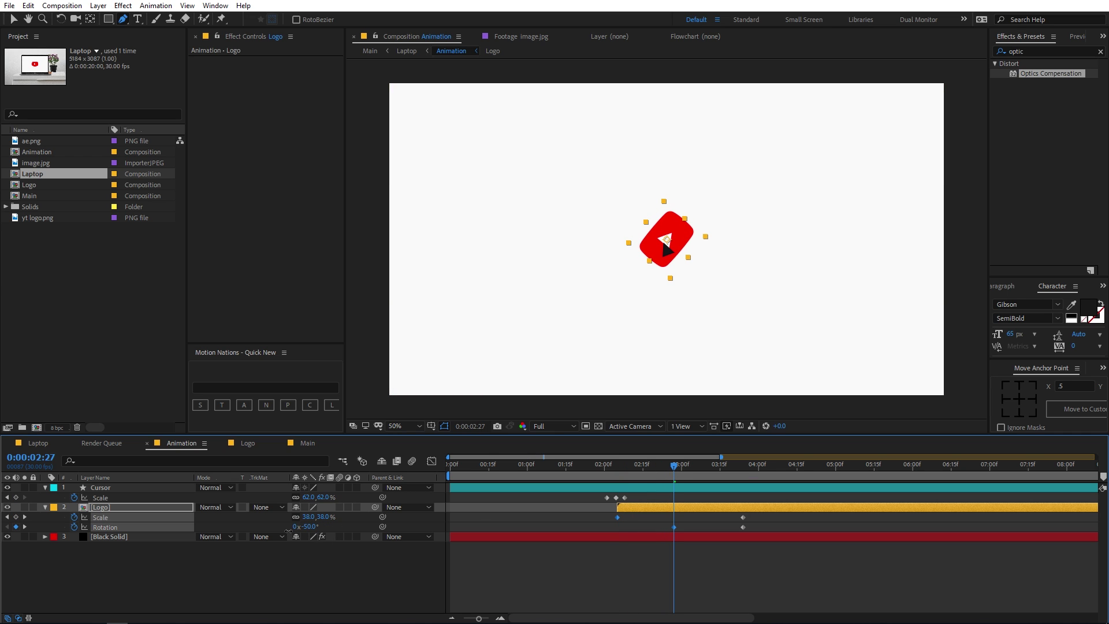
left_click(307, 528)
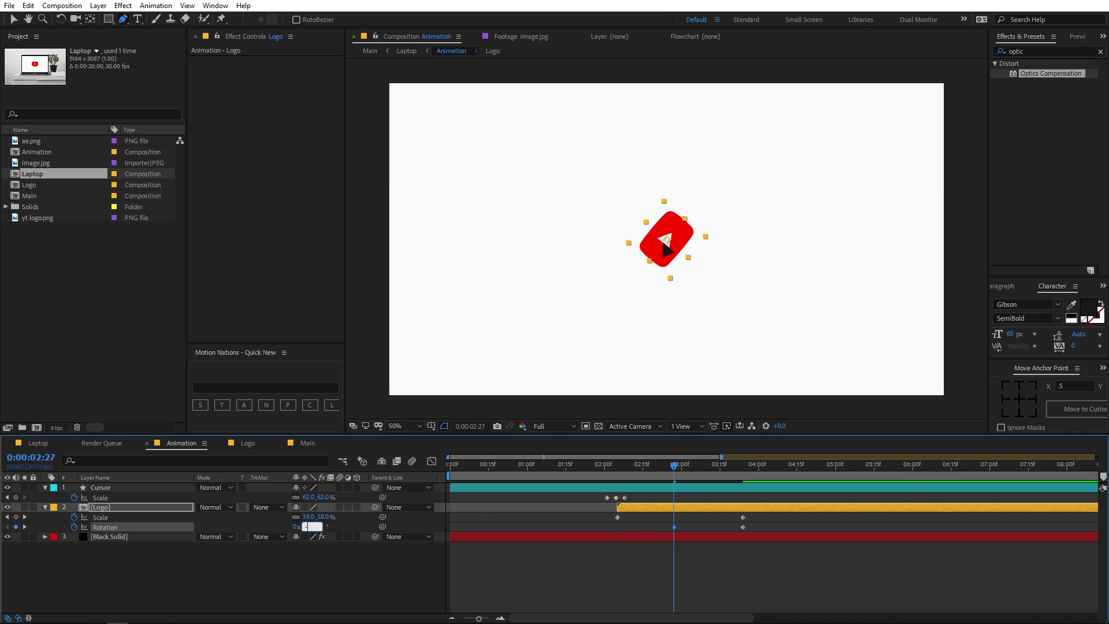
key("Return")
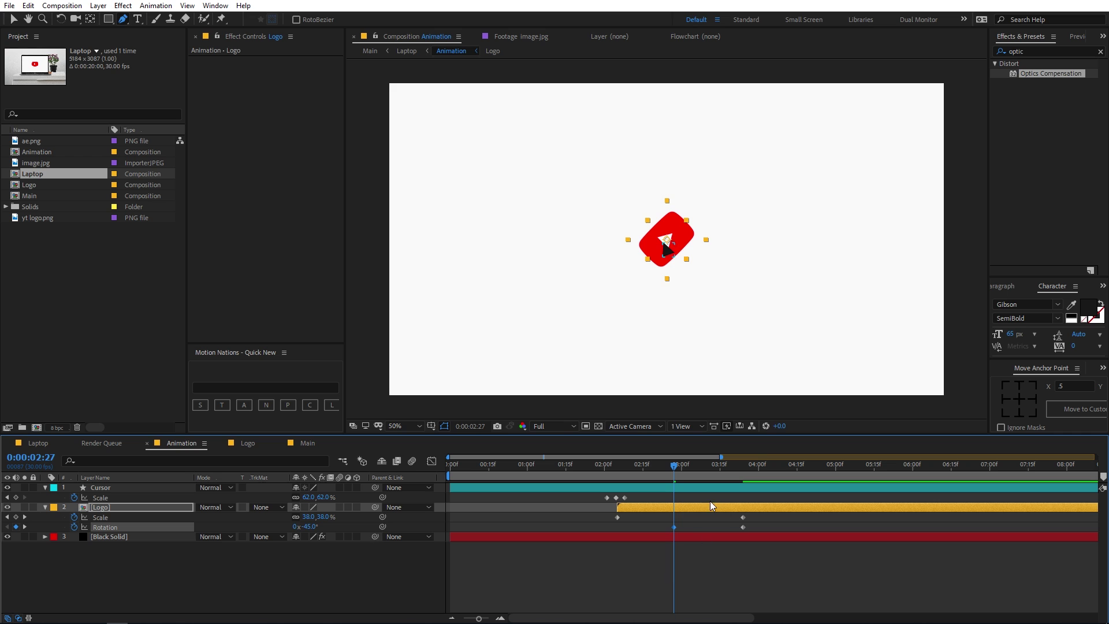
left_click_drag(673, 527, 618, 527)
- Apply Easy Ease to Logo's Scale and Rotation keyframes and shape their speed graphs to peak sharply at the start
left_click_drag(762, 516, 604, 535)
key("F9")
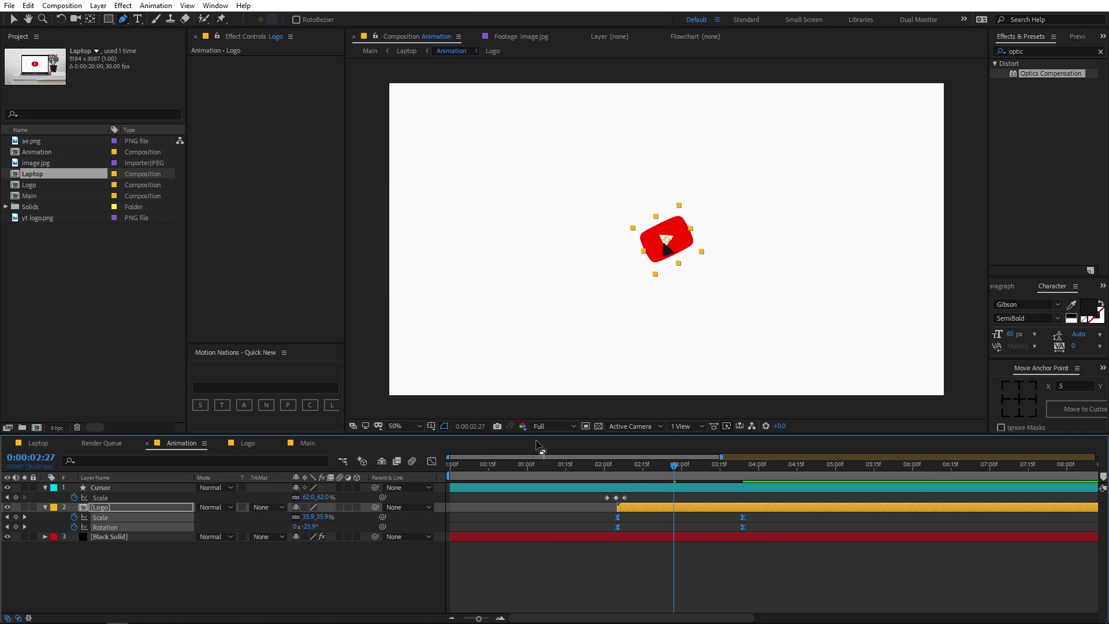
left_click(432, 461)
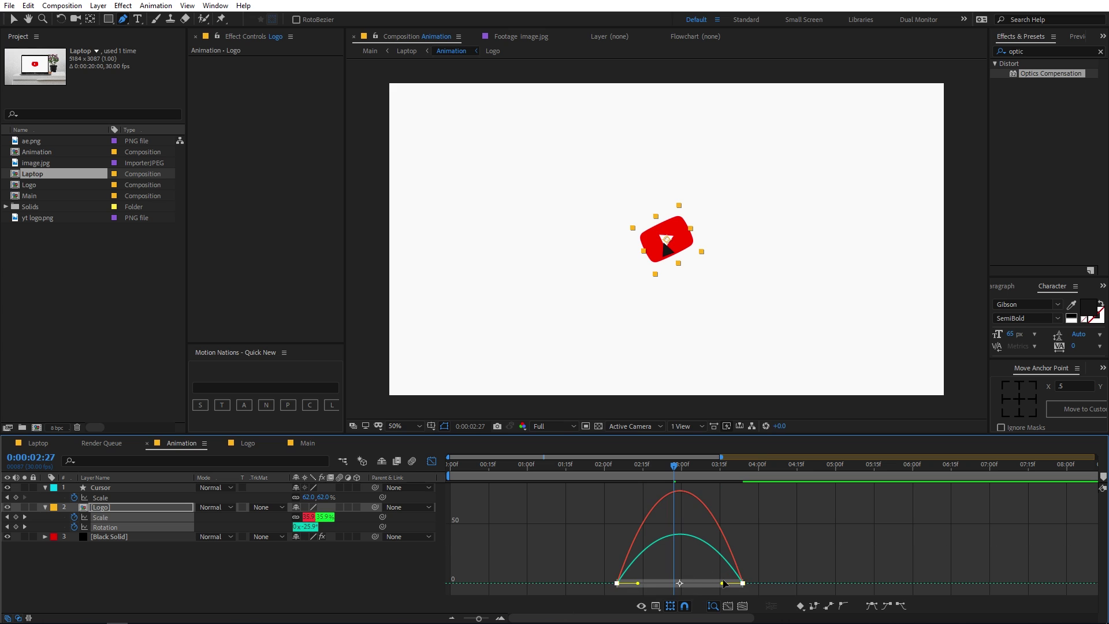
left_click_drag(723, 586, 617, 584)
key("ctrl+z")
left_click(550, 478)
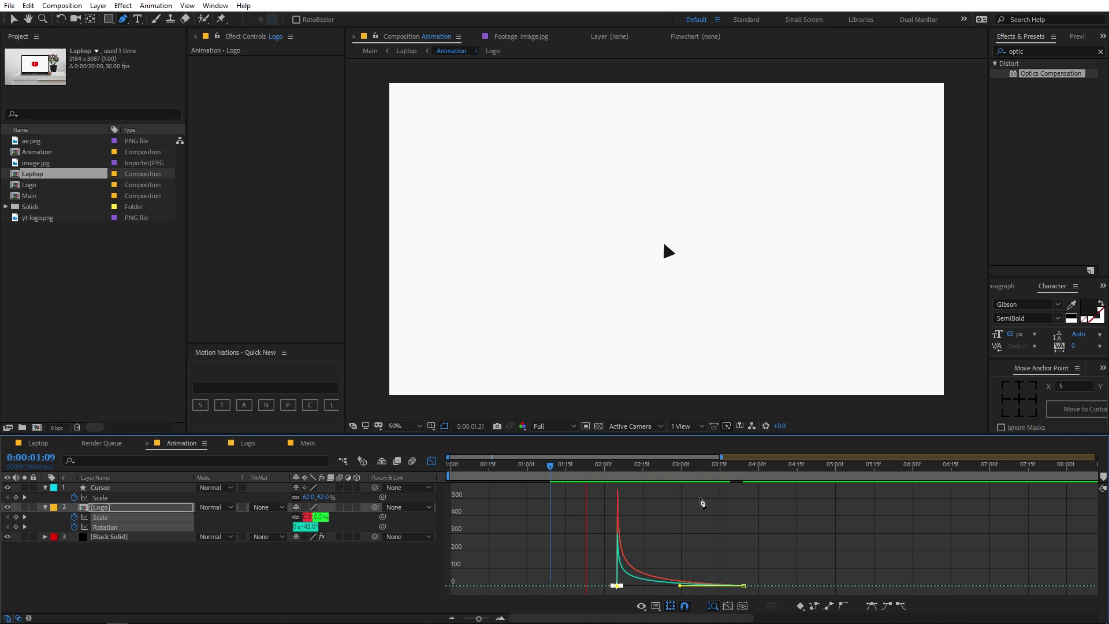
left_click(430, 462)
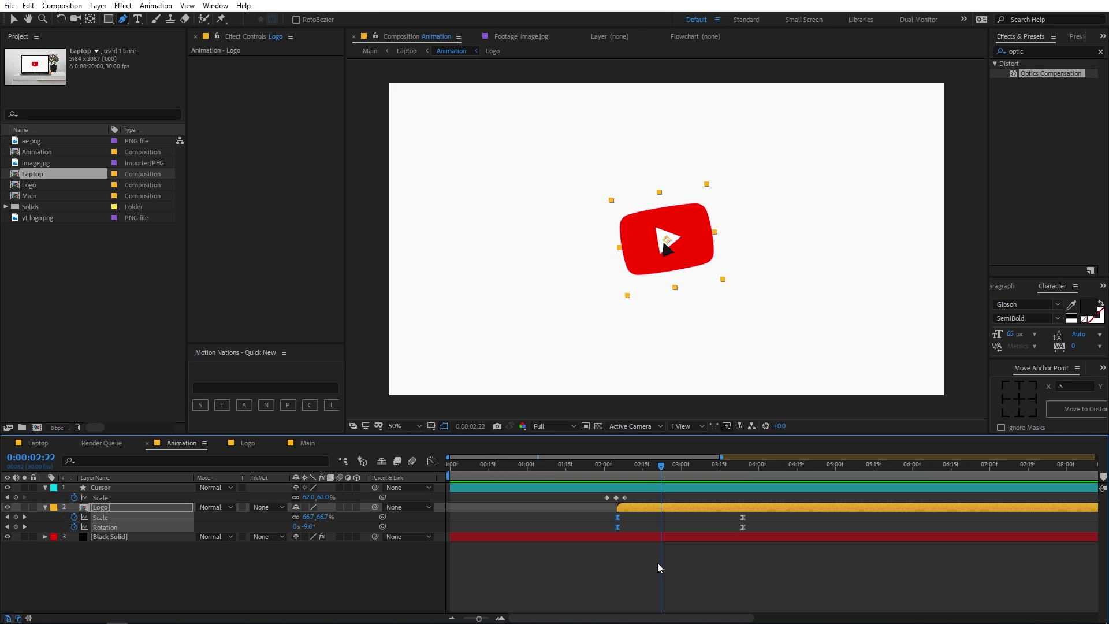
- Preview the cursor click and logo pop-up together from the start of the composition
left_click(657, 563)
key("g")
key("Home")
mouse_move(490, 619)
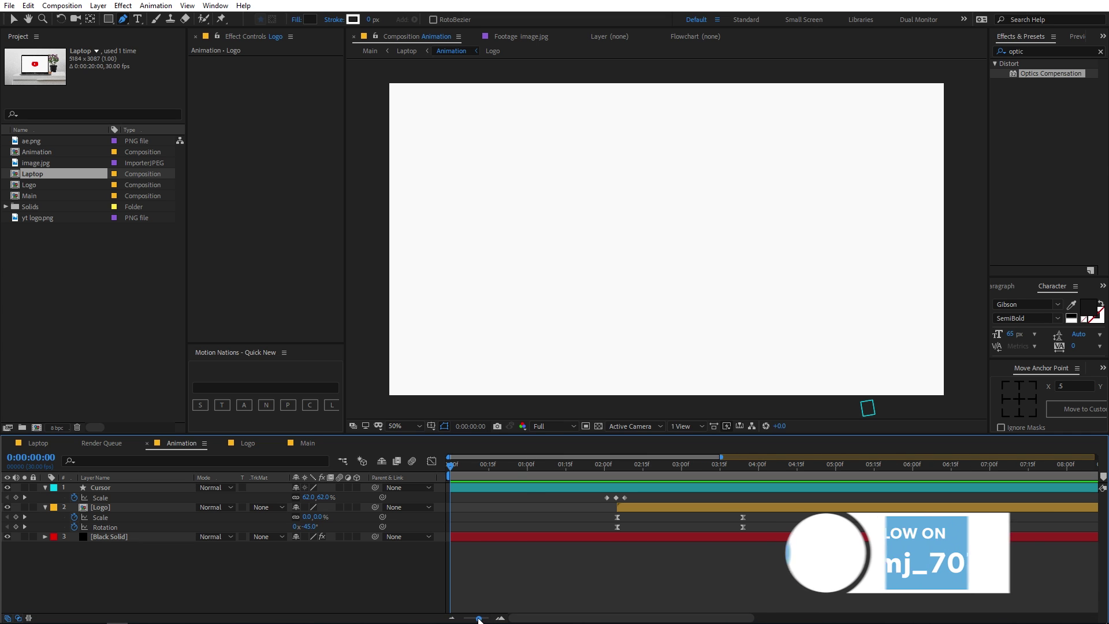
left_click_drag(479, 618, 471, 618)
key("space")
key("space")
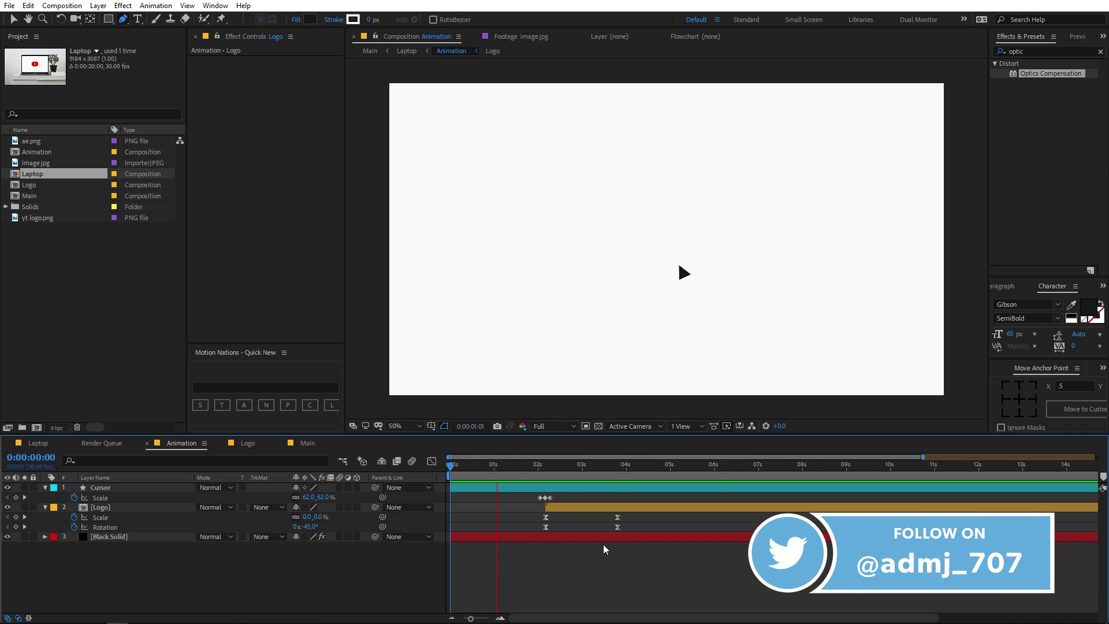
- Compress the Cursor and Logo keyframes so the cursor arrives around 0:00:01:23, and start the Logo layer at about 0:00:01:21
left_click(547, 491)
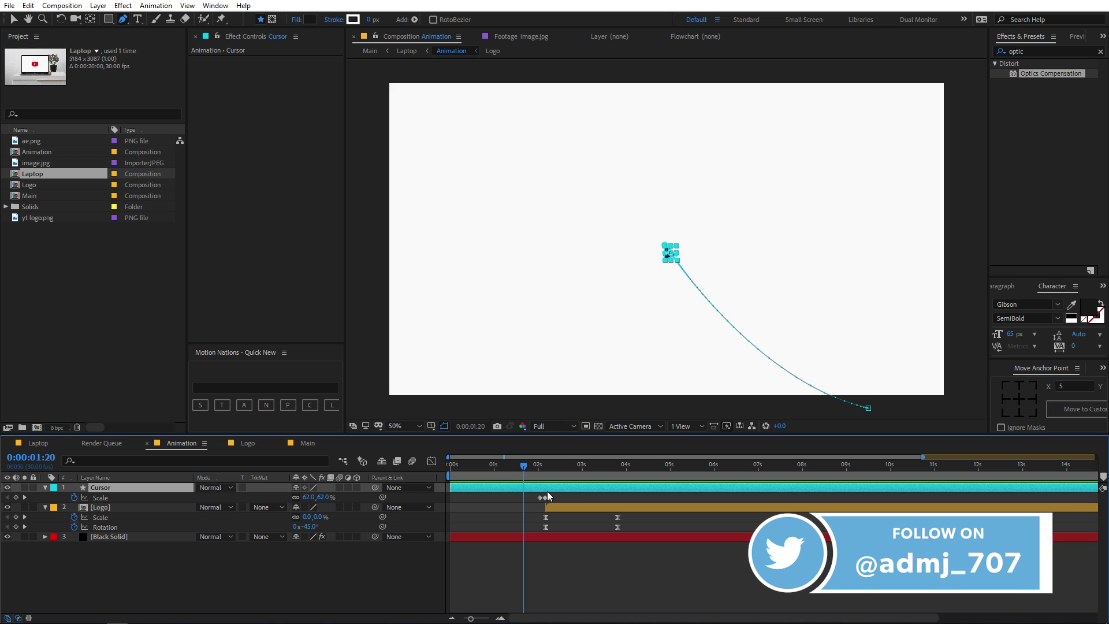
left_click(582, 508, "shift")
key("u")
left_click_drag(646, 497, 443, 555)
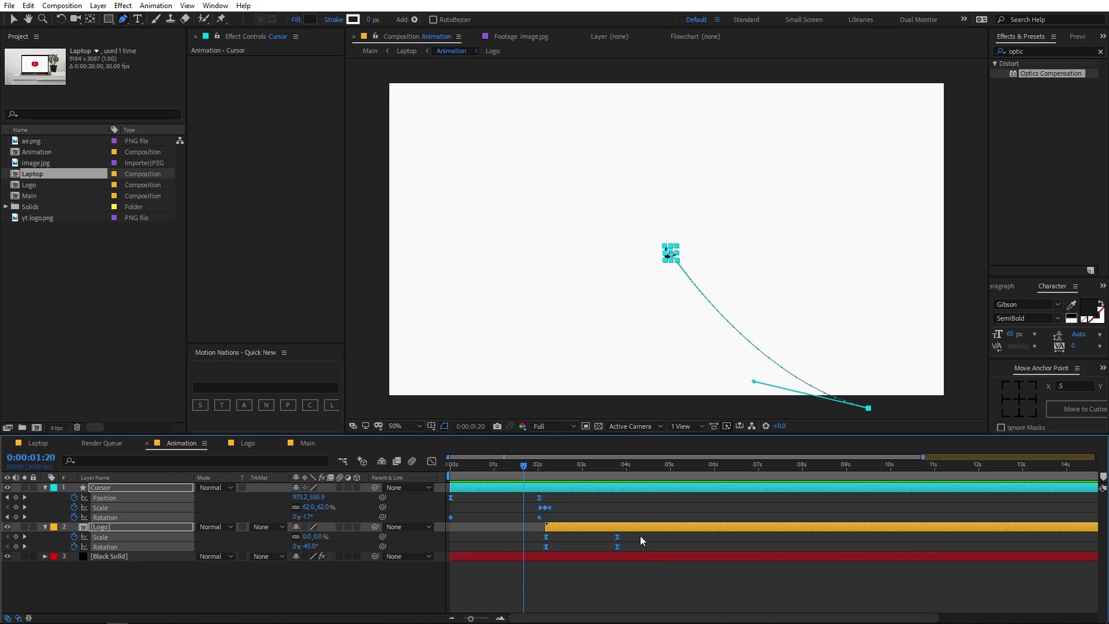
left_click_drag(618, 536, 543, 530)
left_click(626, 492)
key("ctrl+z")
left_click(636, 510)
left_click(569, 534)
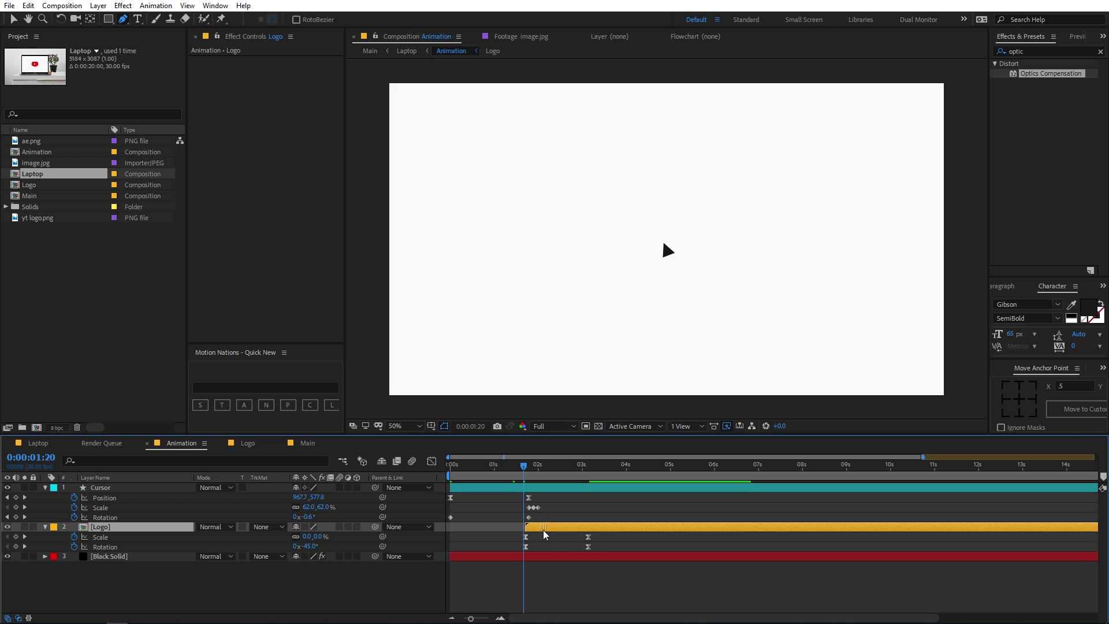
- Preview the click timing from the start and shift the Logo layer to begin at 0:00:01:24
key("space")
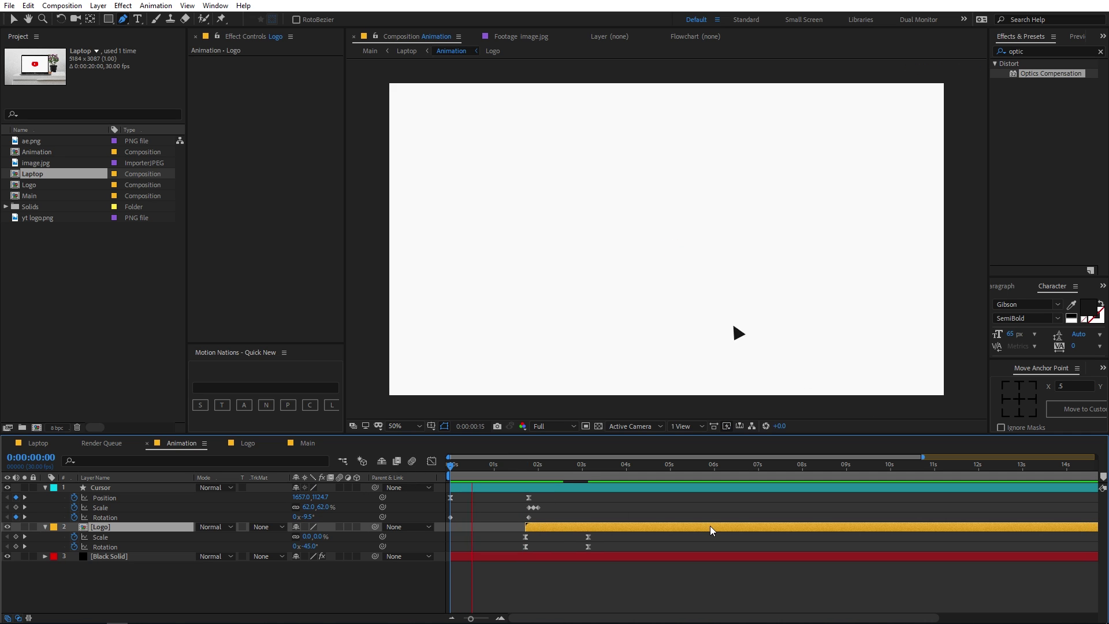
left_click_drag(541, 465, 530, 489)
left_click(549, 533)
left_click_drag(549, 528, 553, 524)
key("space")
left_click_drag(530, 466, 423, 491)
key("space")
- Move Logo's ending Scale and Rotation keyframes to just before 3 seconds and preview from the start
left_click(577, 469)
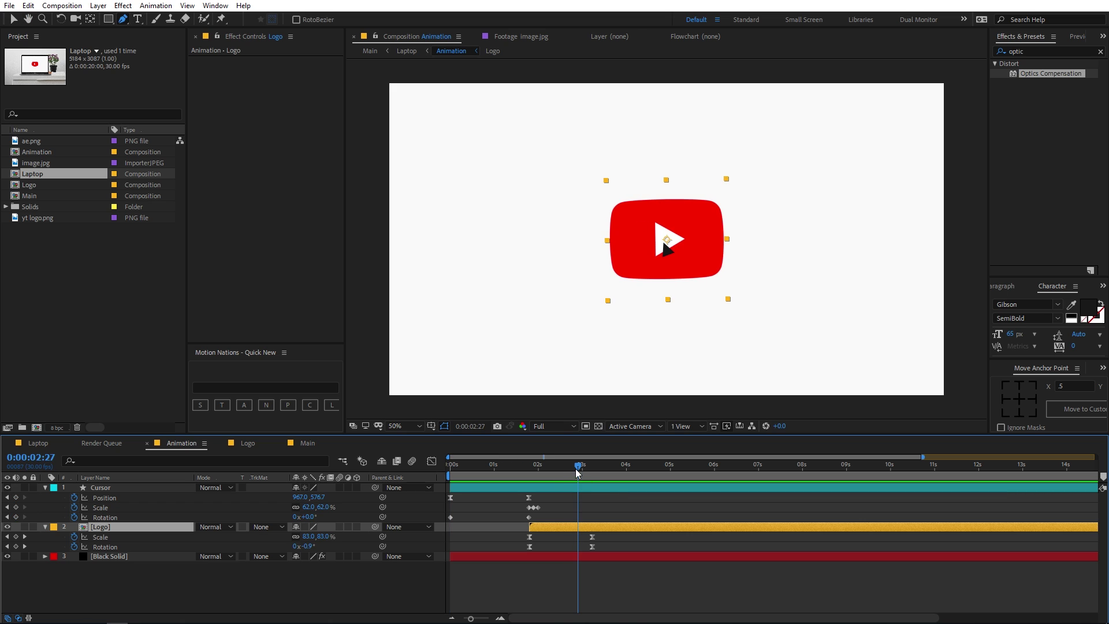
left_click_drag(614, 533, 581, 537)
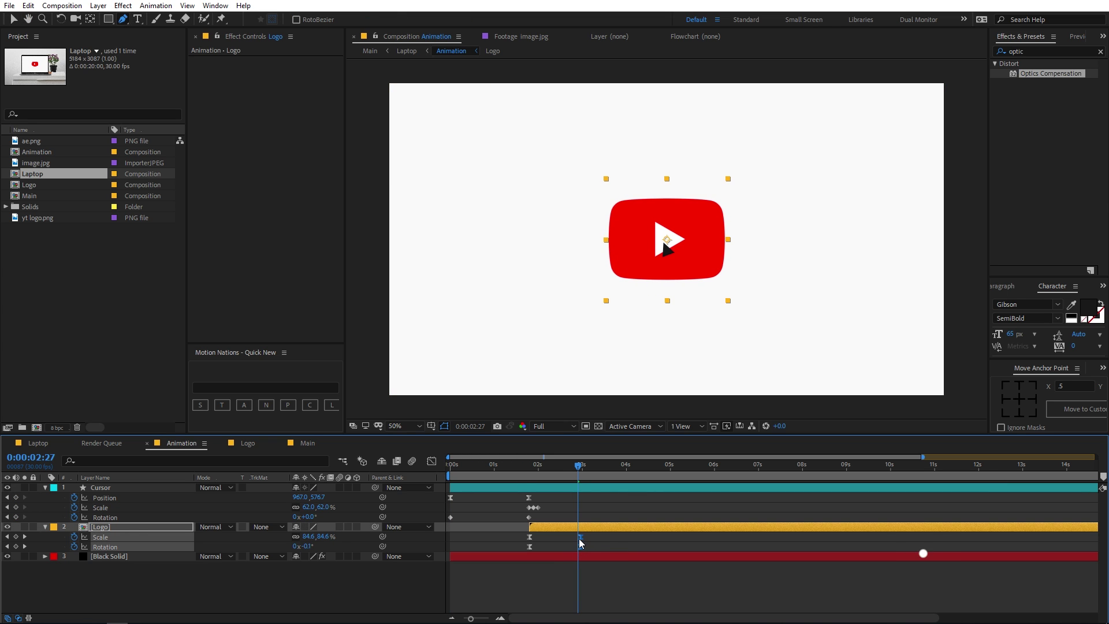
left_click_drag(577, 466, 340, 482)
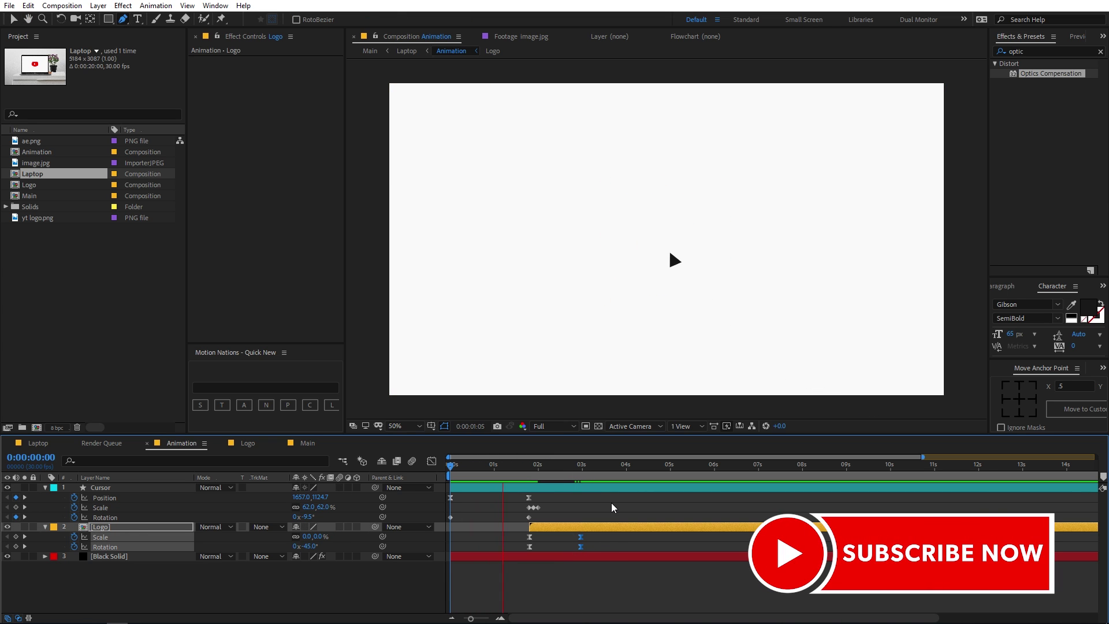
- Shift the Logo layer slightly later to start at 0:00:01:26 and play back the pop-up
left_click(529, 469)
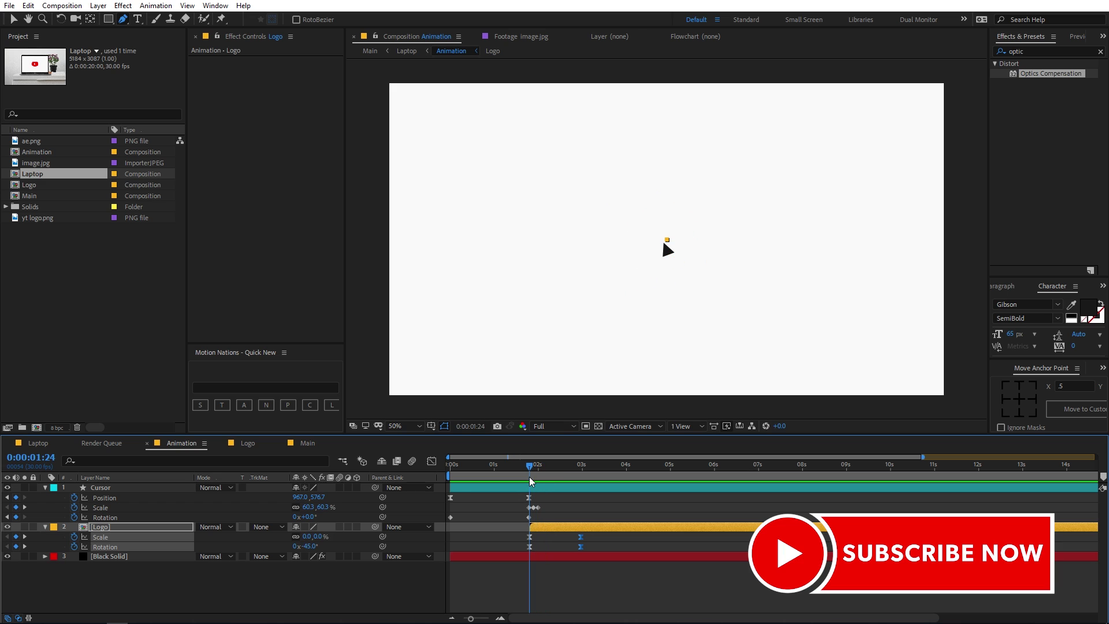
left_click_drag(471, 618, 480, 619)
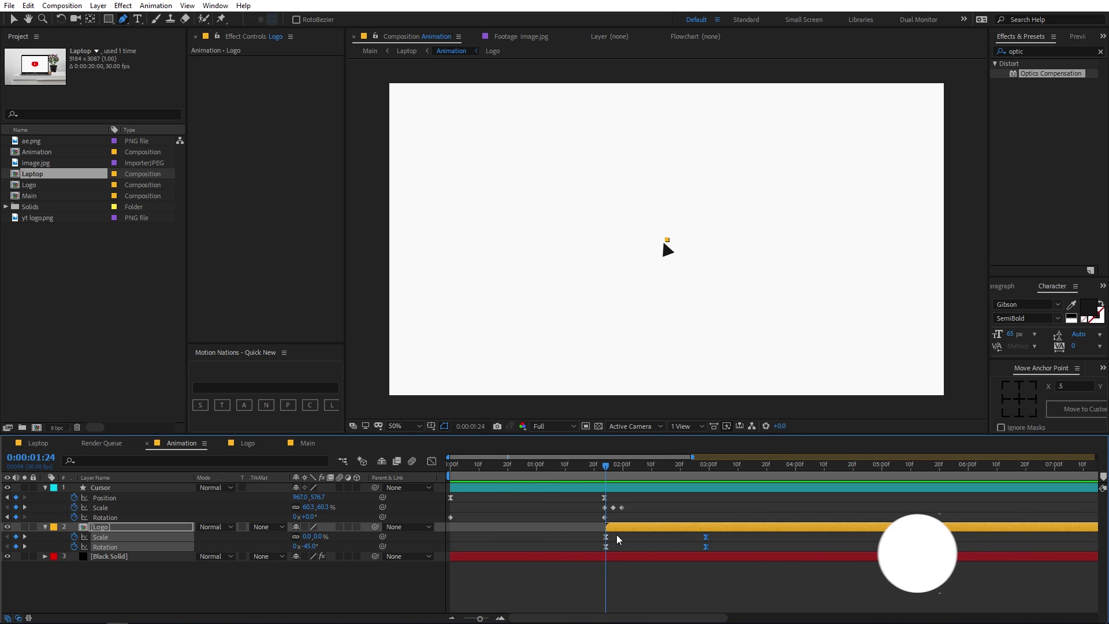
left_click_drag(619, 530, 625, 531)
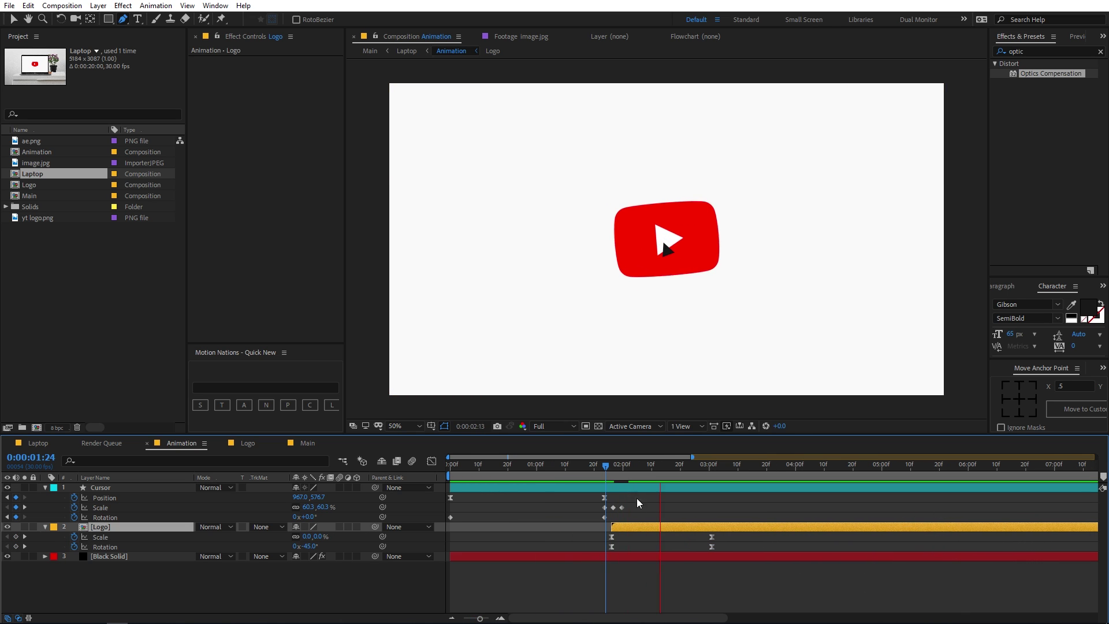
left_click_drag(606, 470, 618, 472)
left_click(539, 469)
key("space")
key("space")
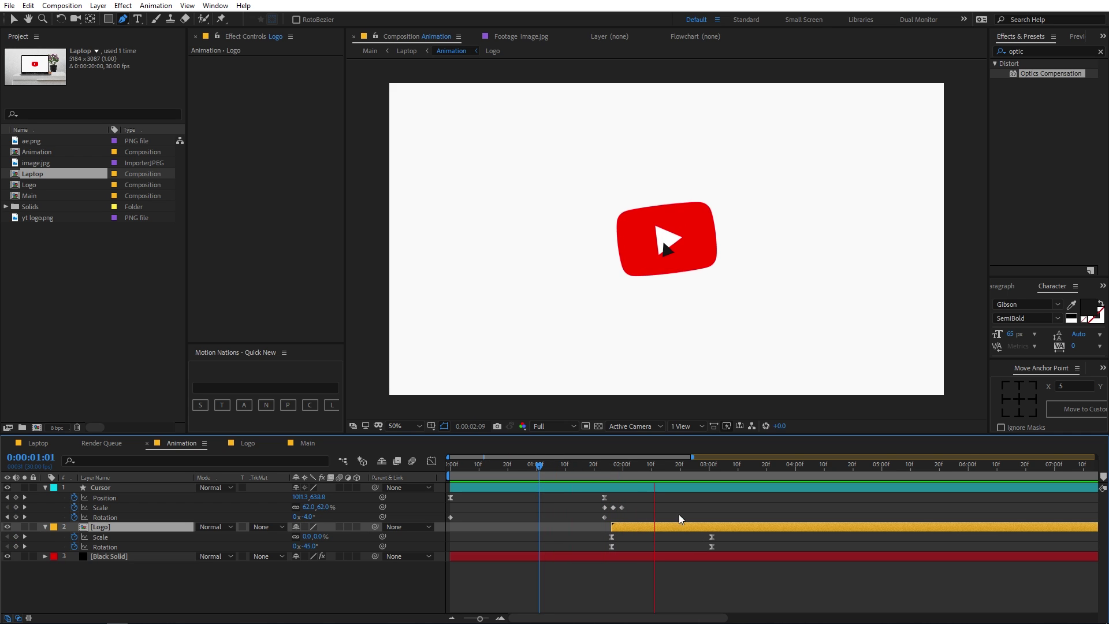
- Align Cursor's middle Scale keyframe with the Logo layer's start at 0:00:01:26 and set its Scale to 45%
left_click_drag(621, 471, 615, 480)
left_click(655, 510)
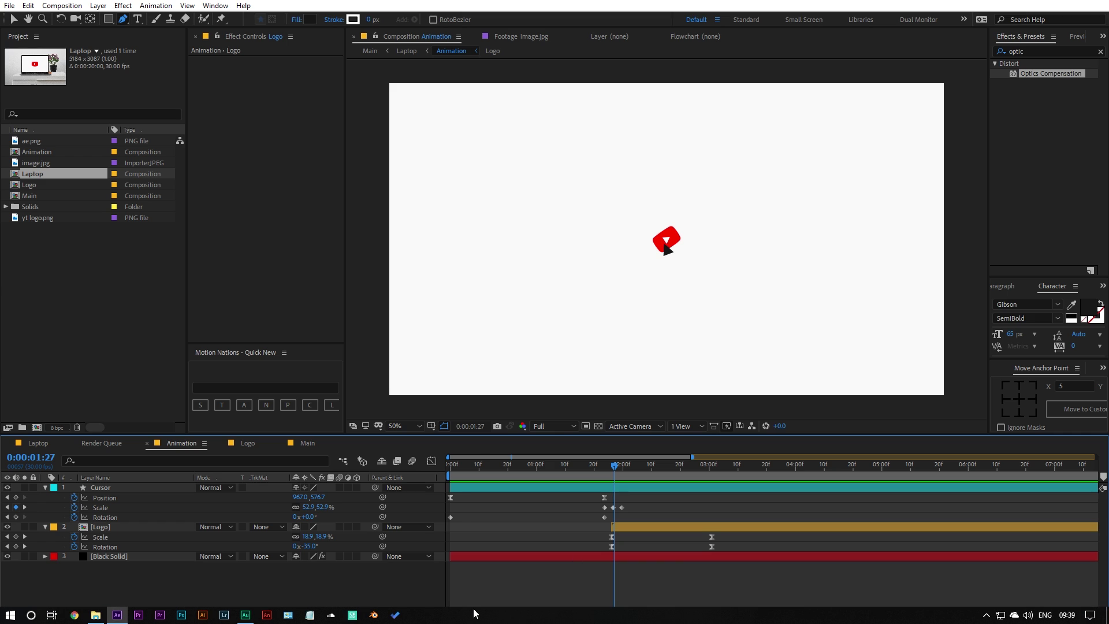
left_click(282, 527)
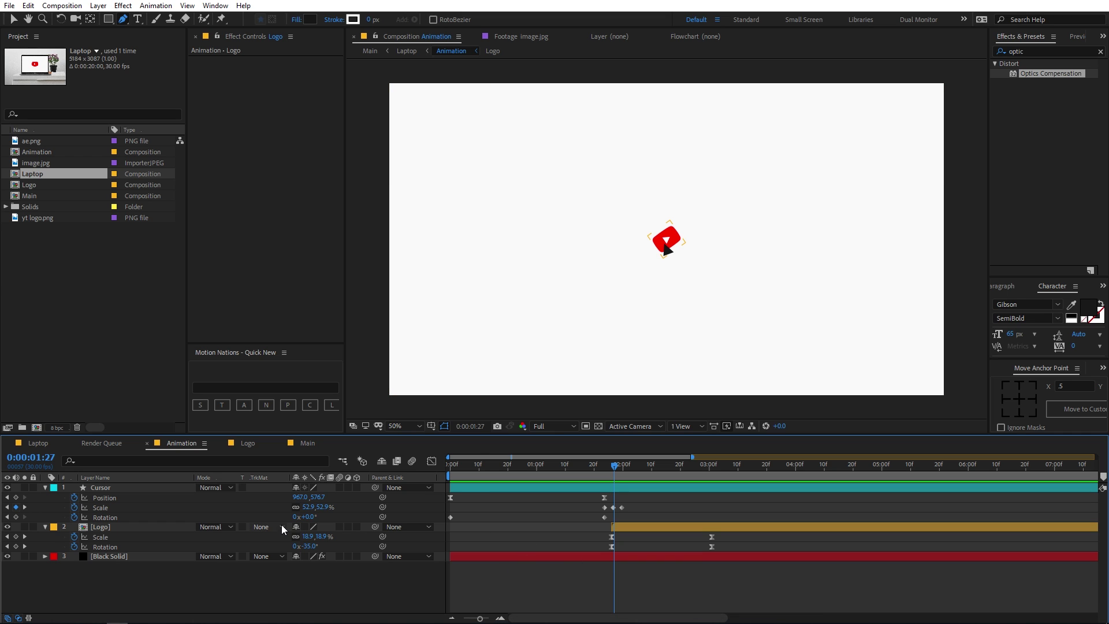
left_click(7, 508)
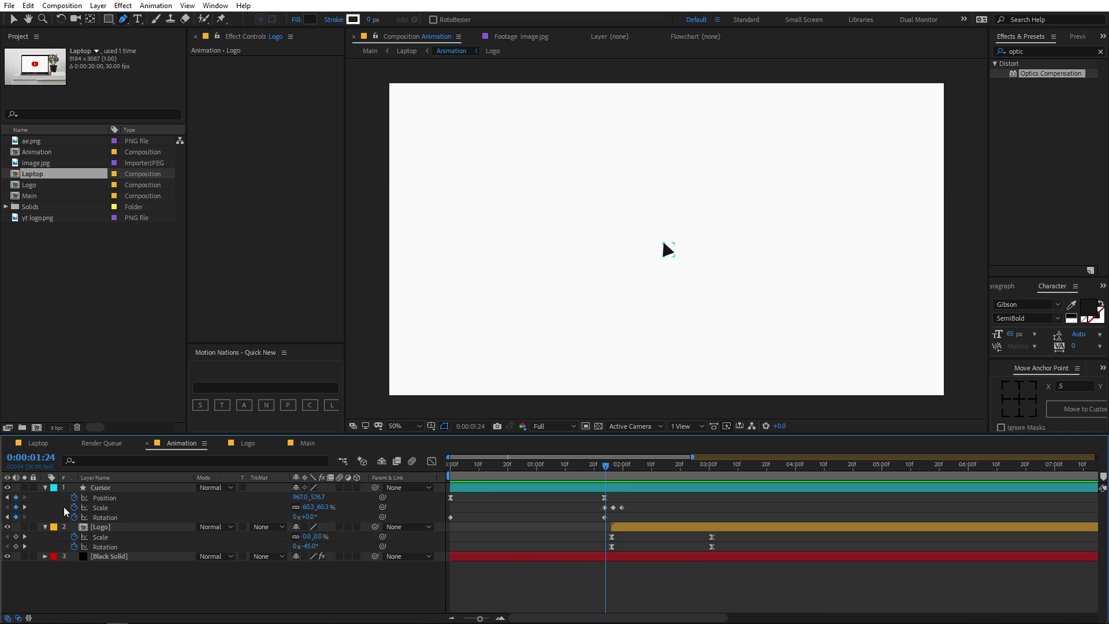
left_click(24, 507)
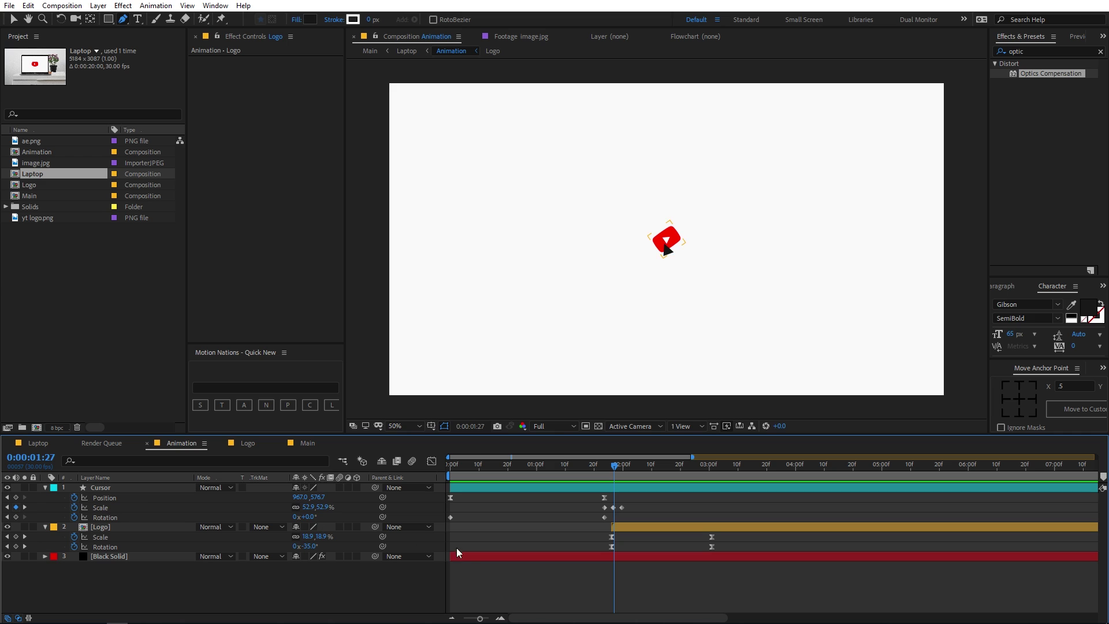
left_click_drag(480, 620, 488, 619)
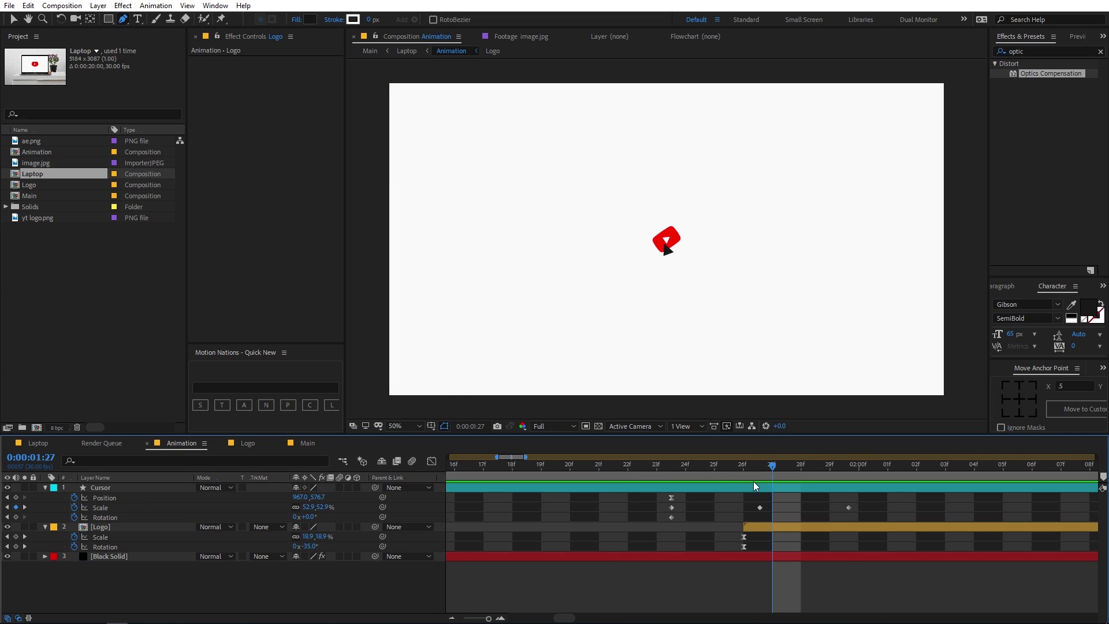
left_click_drag(760, 508, 744, 508)
left_click(734, 467)
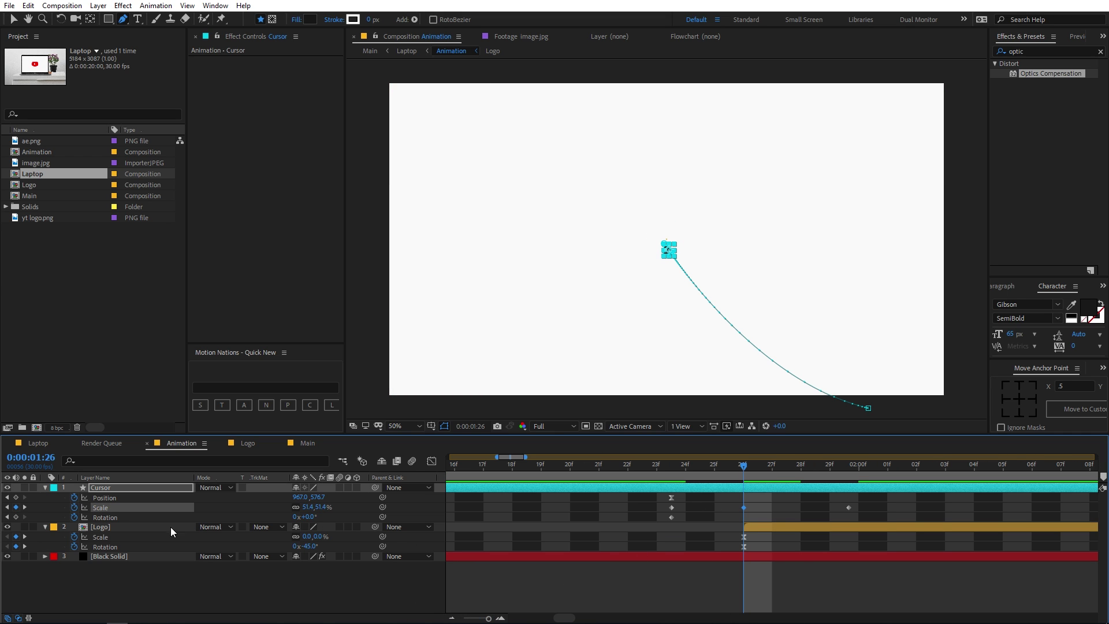
left_click_drag(306, 507, 283, 513)
- Preview the stronger cursor click together with the logo pop-up
left_click(520, 576)
left_click_drag(635, 469, 580, 471)
key("space")
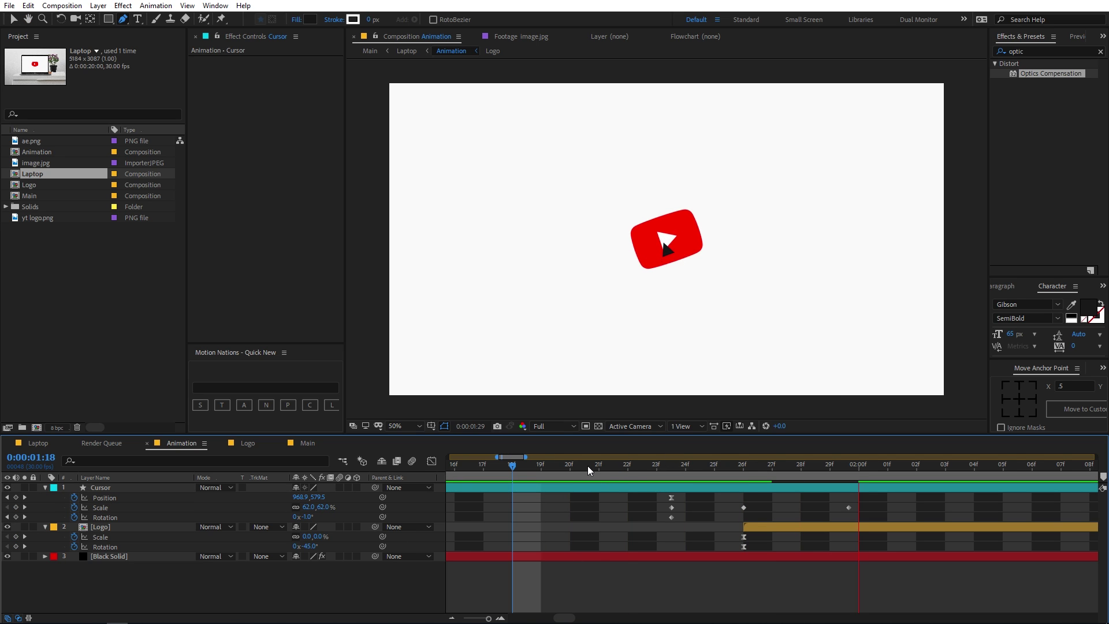
key("space")
left_click_drag(488, 618, 467, 619)
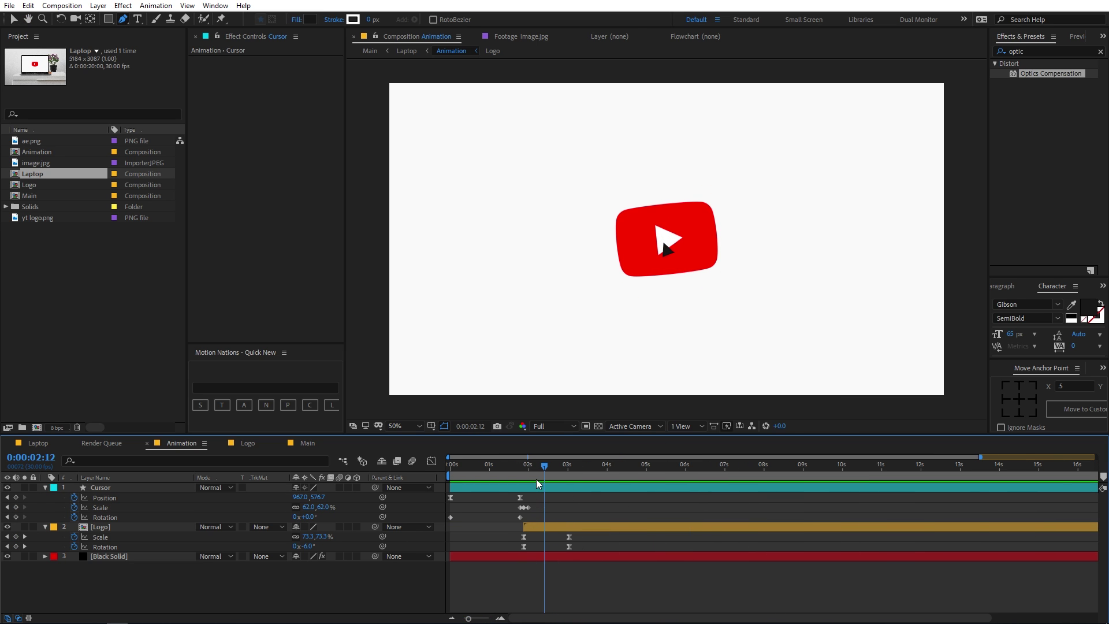
left_click(520, 478)
key("space")
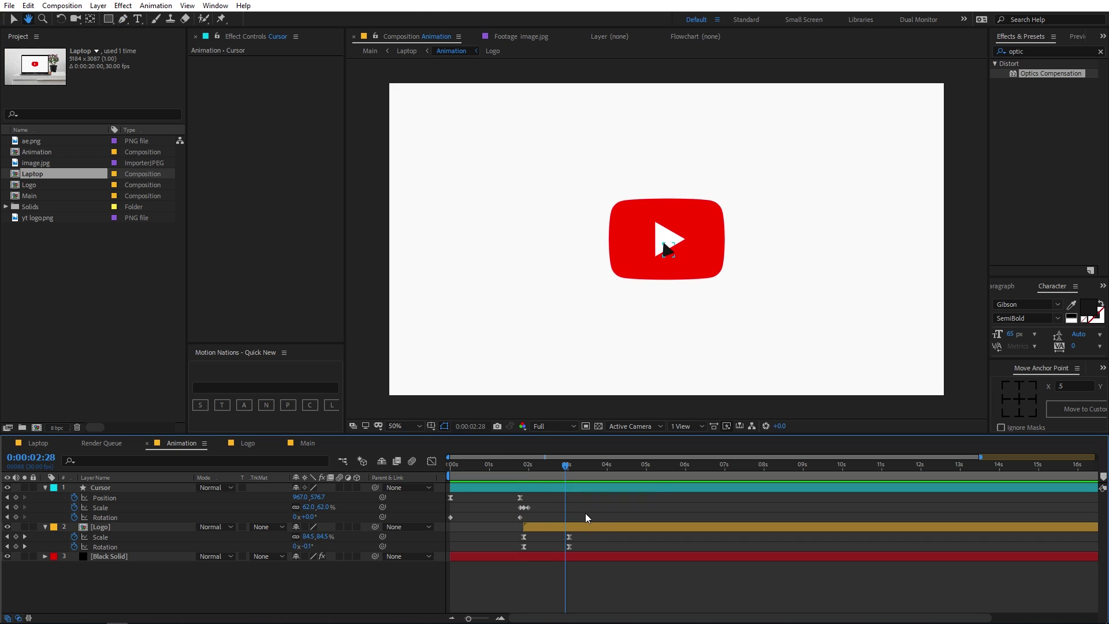
- Move Logo's ending Scale and Rotation keyframes earlier, to about 0:00:02:23
left_click_drag(580, 535, 546, 551)
left_click_drag(569, 538, 559, 538)
left_click_drag(555, 469, 526, 475)
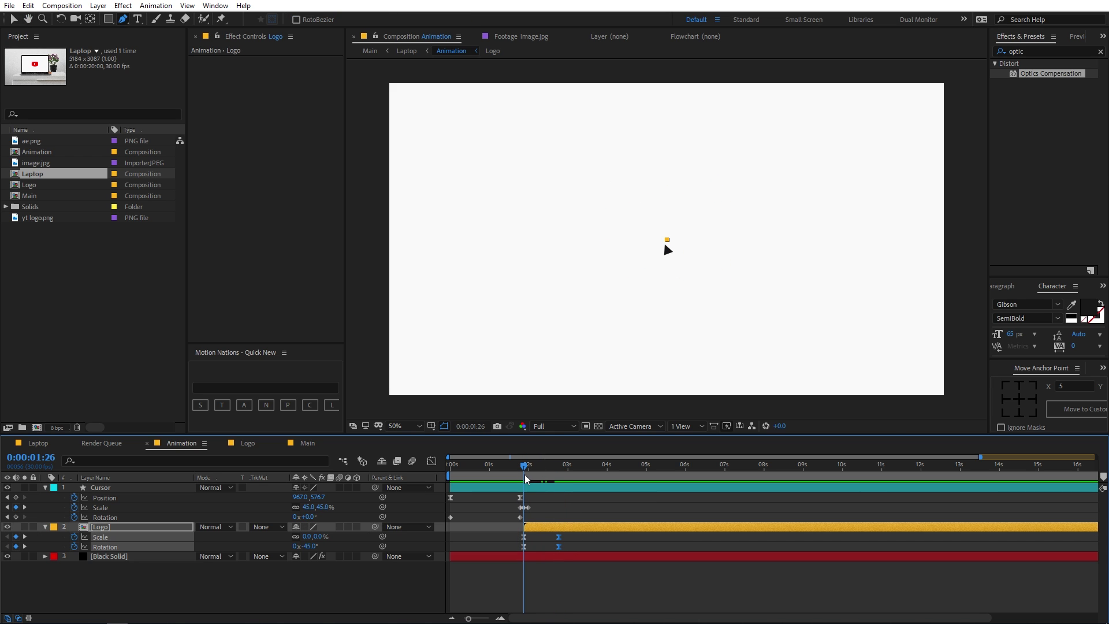
left_click(561, 505)
- Keyframe Cursor's Opacity from 100% at 0:00:01:26 to 0% at 0:00:02:00 and preview the fade-out
left_click(526, 466)
left_click_drag(527, 469, 525, 470)
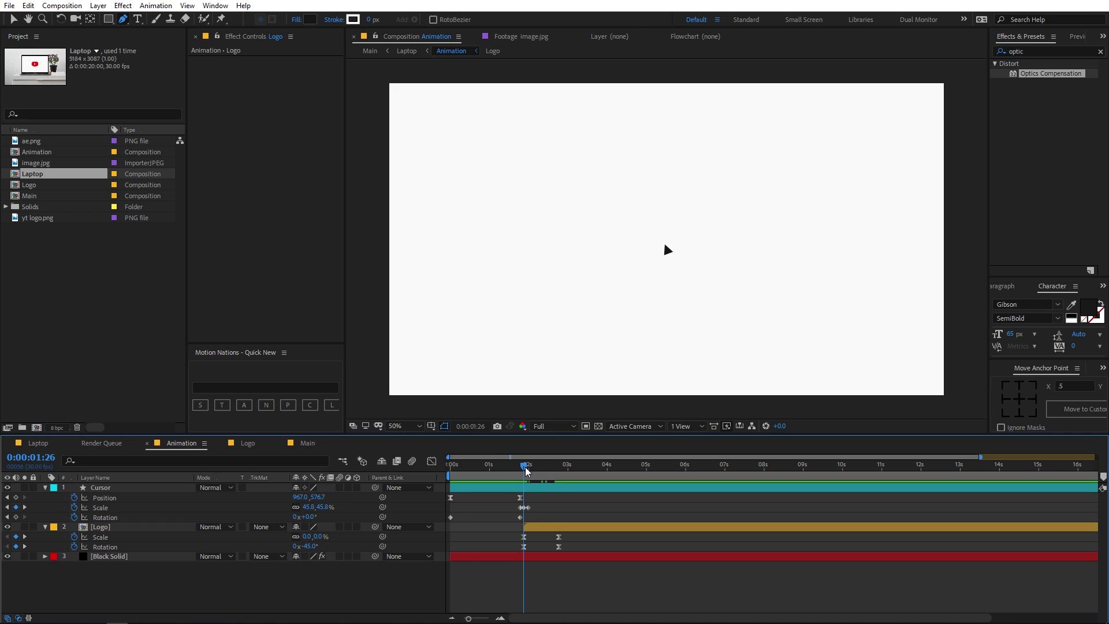
left_click(553, 488)
key("t")
left_click(74, 497)
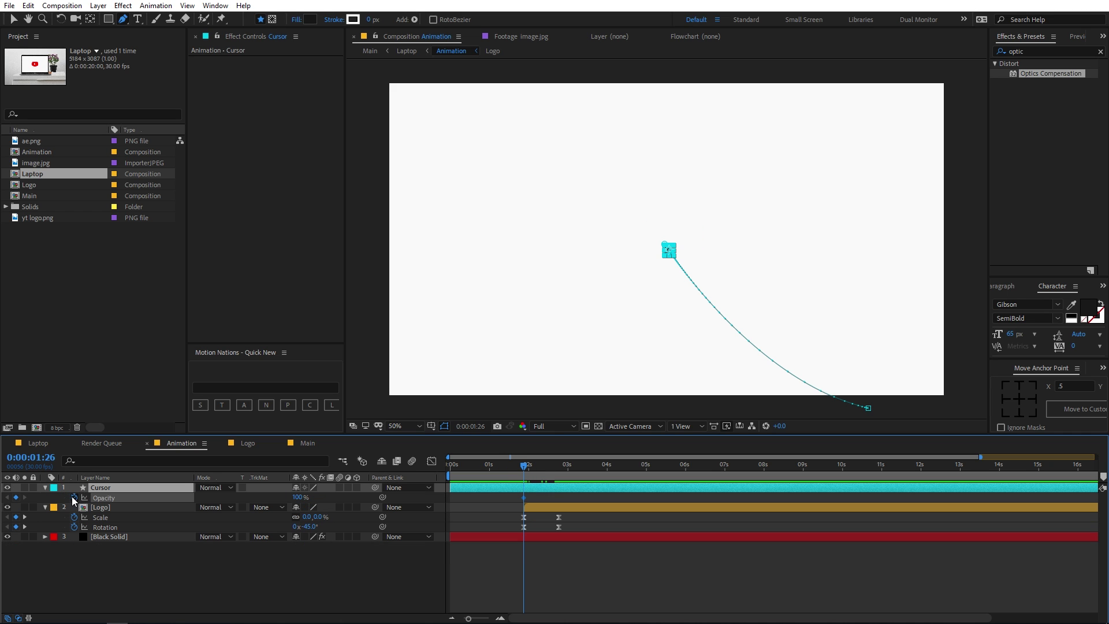
left_click_drag(524, 474, 528, 473)
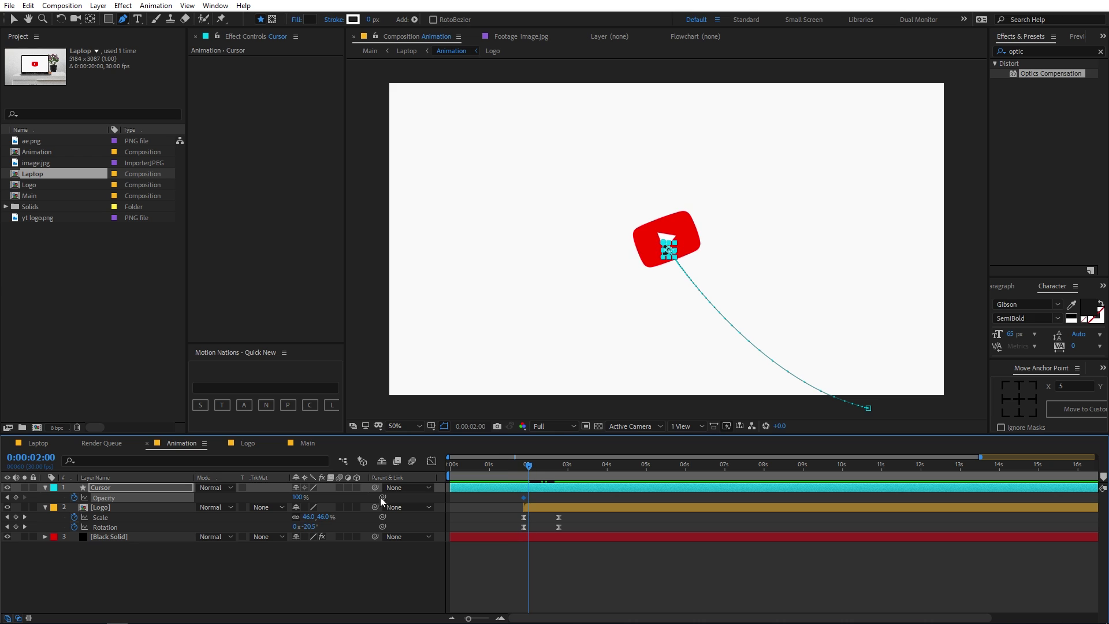
left_click_drag(293, 501, 143, 500)
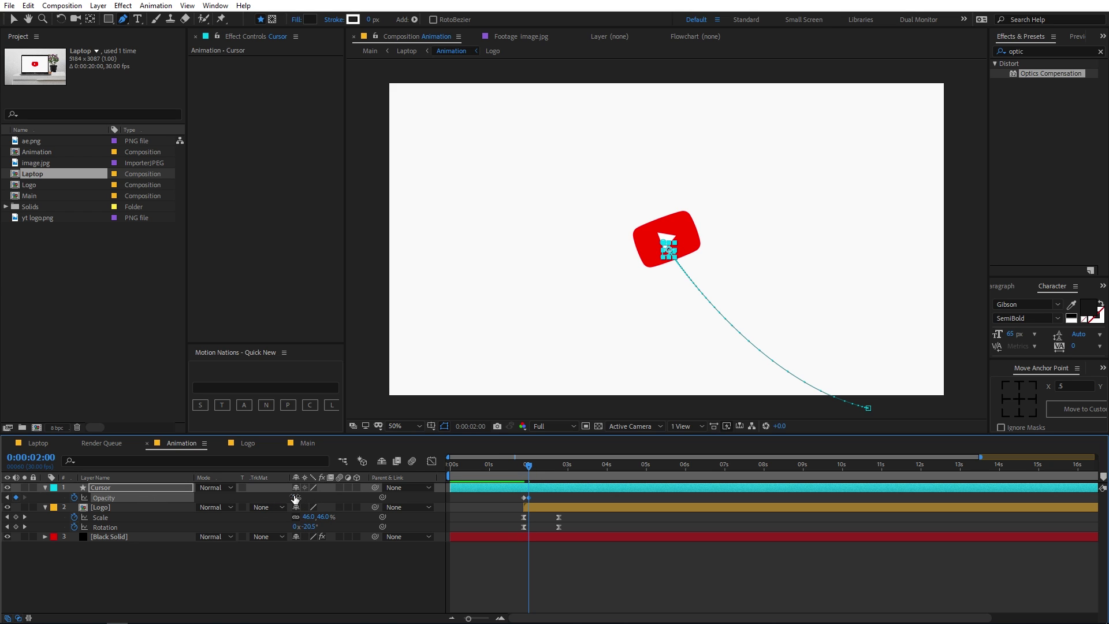
key("space")
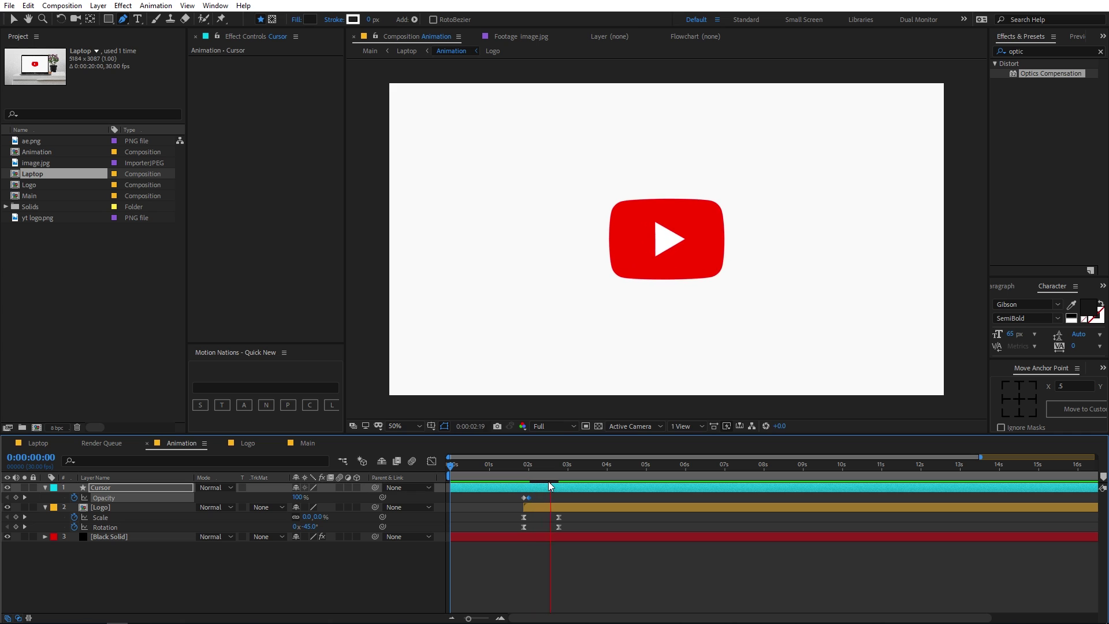
key("space")
- Collapse the properties of all layers in Animation and move the current time to 0:00:03:19
left_click(518, 482)
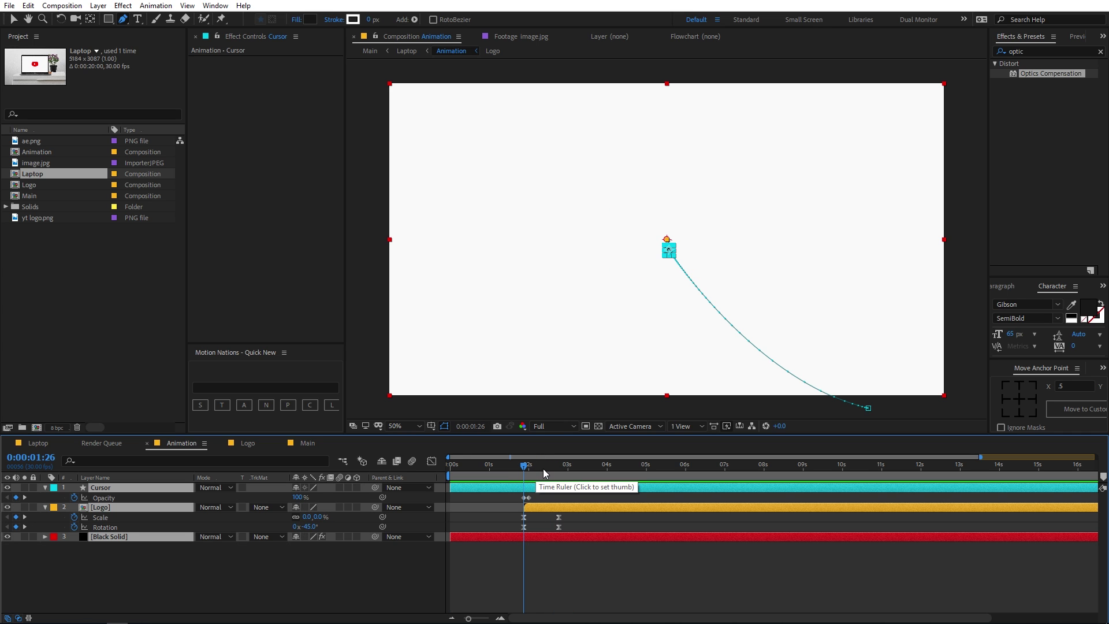
key("u")
key("u")
key("u")
left_click(590, 548)
left_click_drag(521, 463, 591, 466)
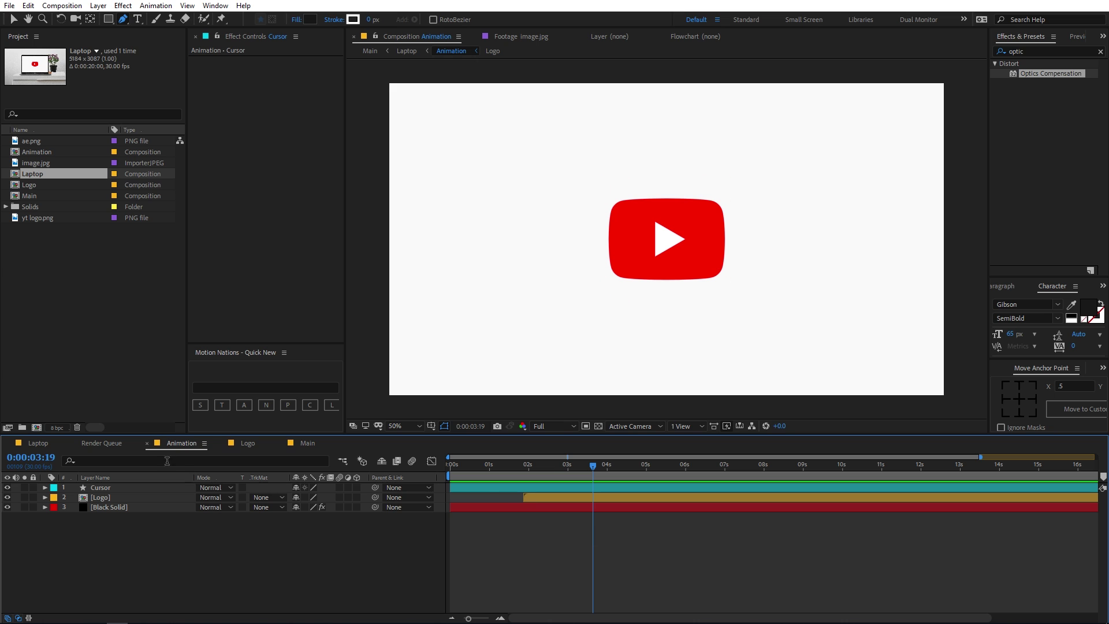
- Check the logo pop-up on the laptop screen in the Laptop composition
left_click(41, 443)
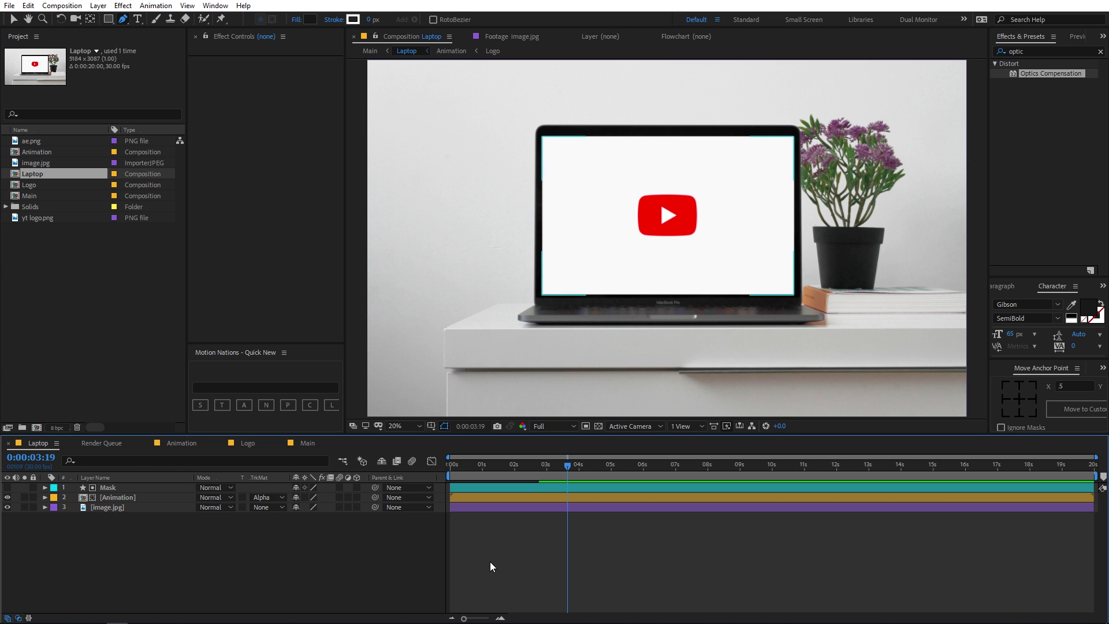
left_click(560, 477)
left_click_drag(560, 477, 533, 484)
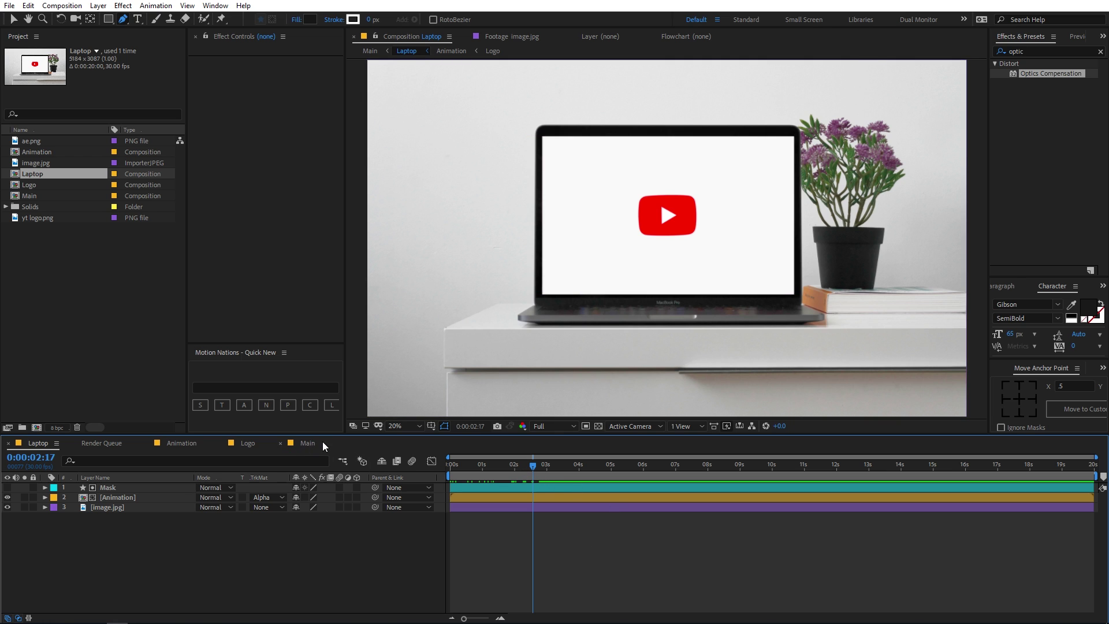
- Play the Main composition from the start to check the zoom together with the logo pop-up
left_click(180, 441)
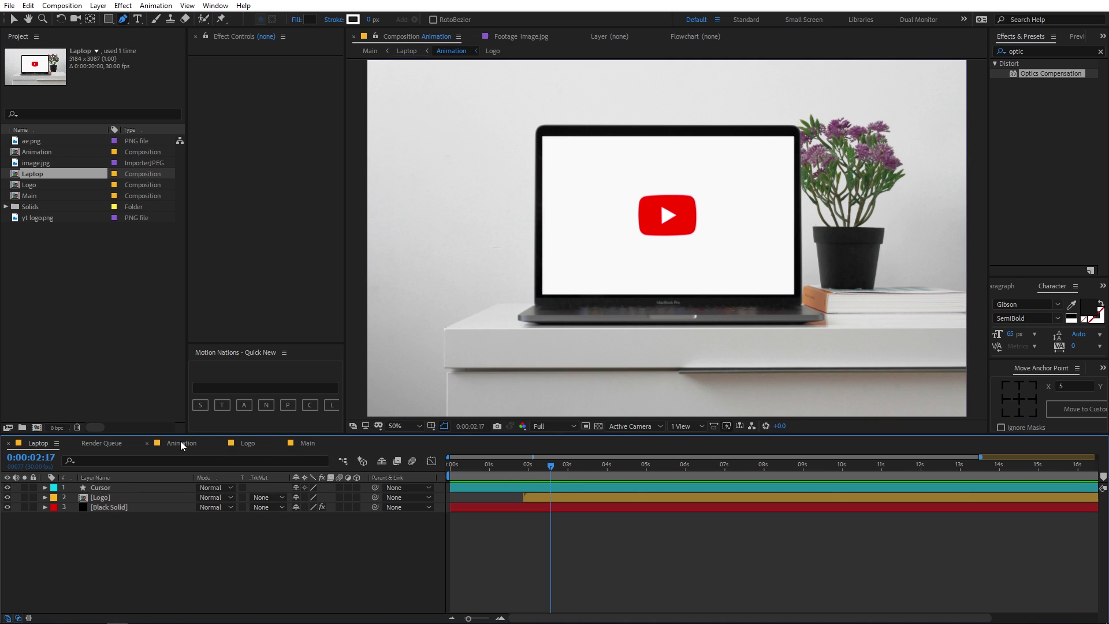
left_click(307, 443)
left_click_drag(621, 465, 612, 476)
key("Home")
key("shift+slash")
key("space")
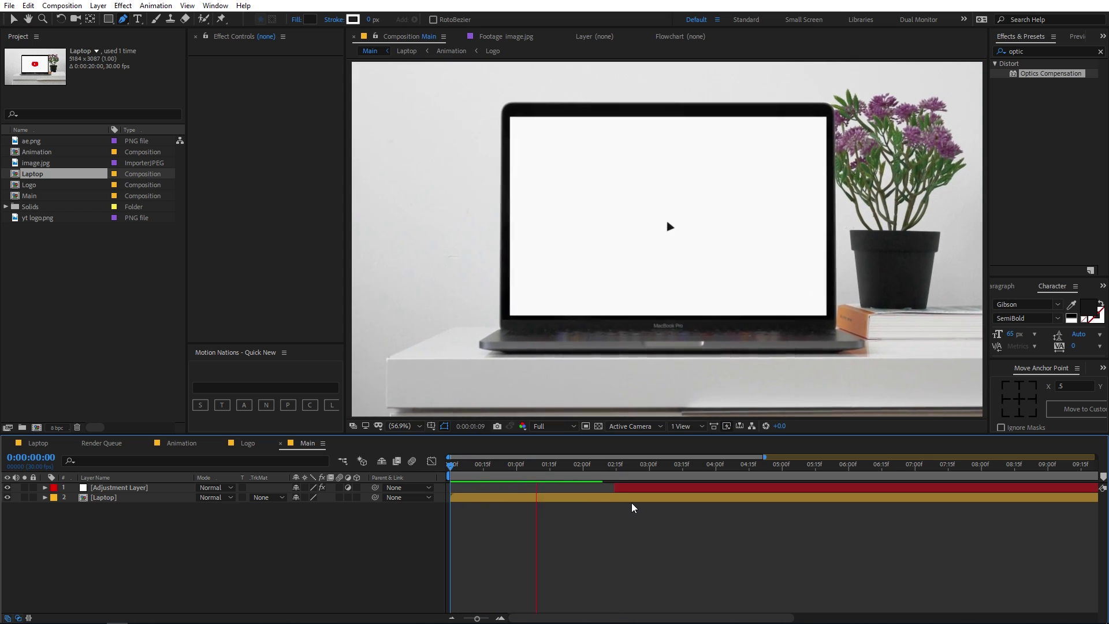
- Reveal the keyframes of Adjustment Layer and Laptop, and set Laptop's Y position at 0:00:02:29 to 666
left_click_drag(645, 462, 614, 470)
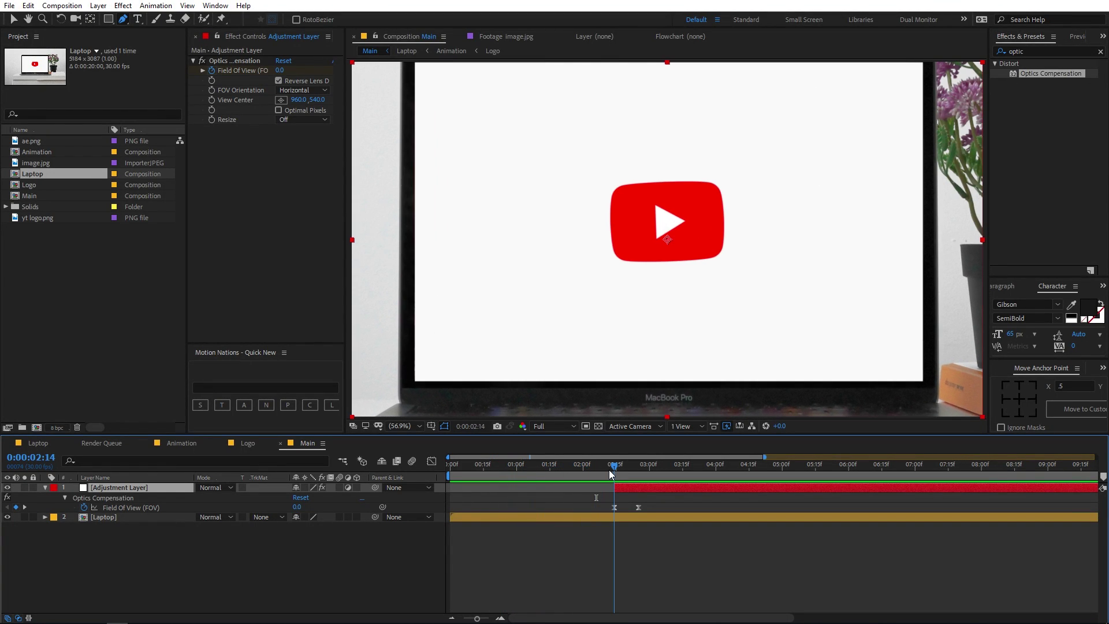
left_click(636, 516)
key("u")
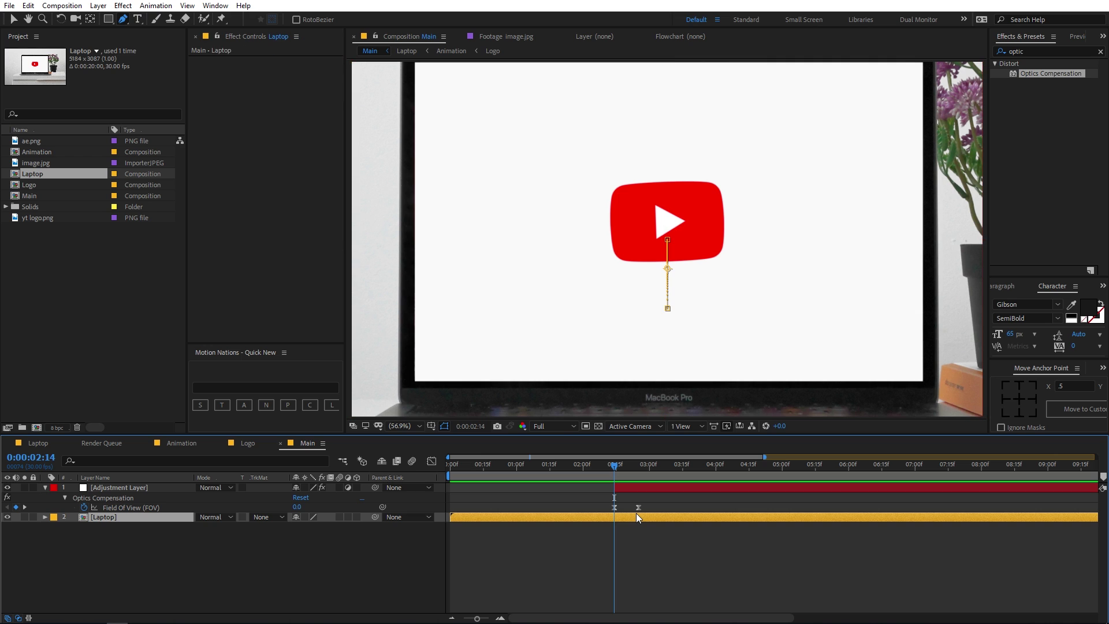
left_click_drag(618, 466, 637, 468)
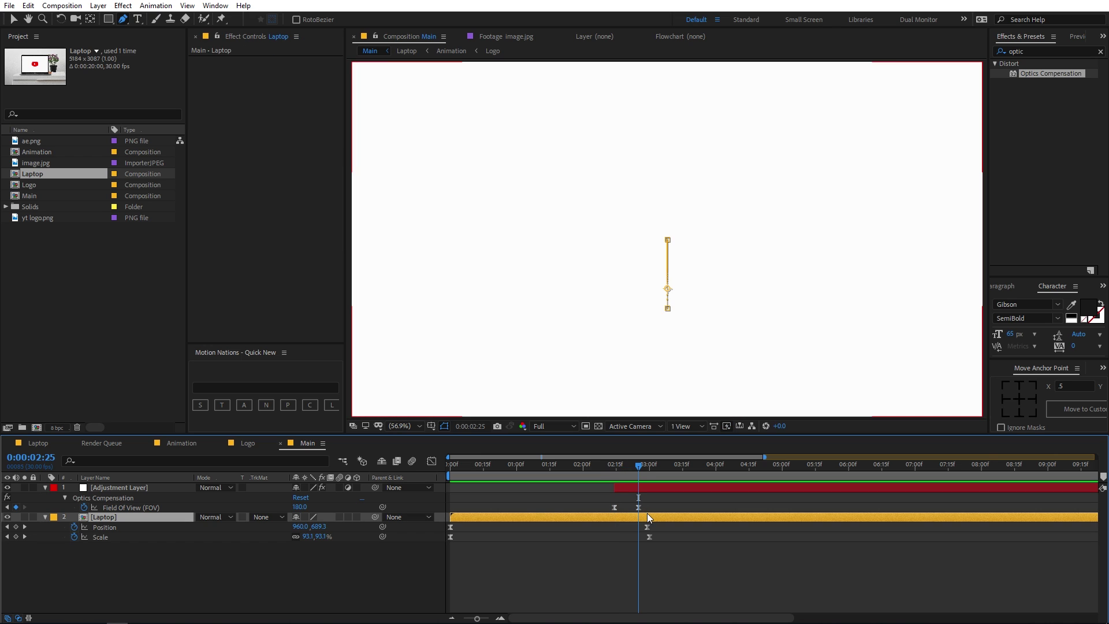
left_click(647, 465)
left_click_drag(317, 527, 284, 526)
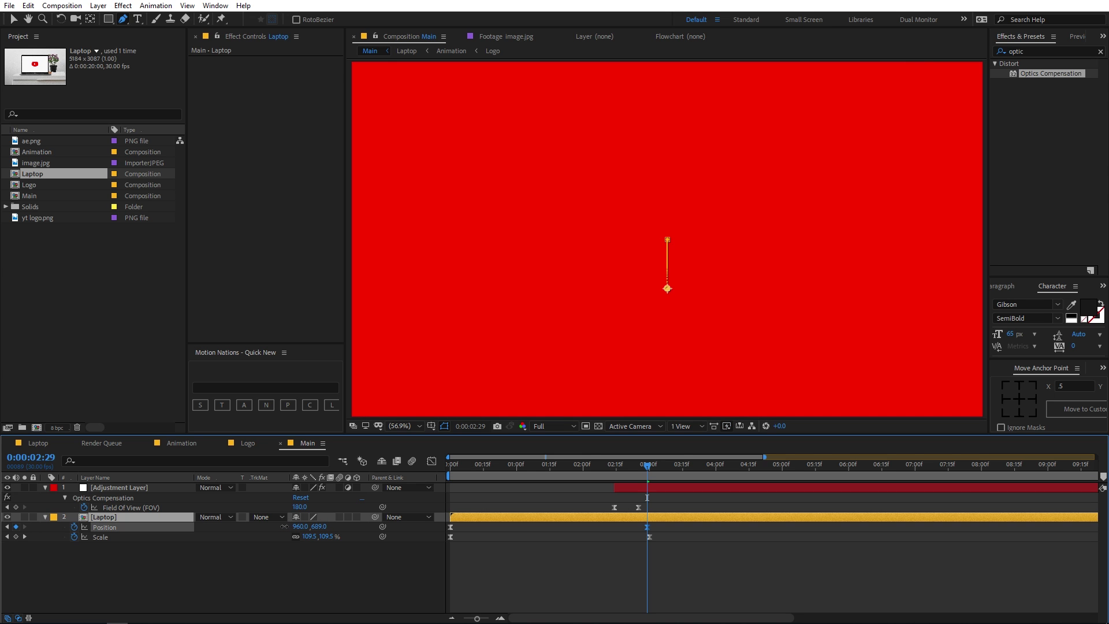
- Copy Adjustment Layer's first Field Of View keyframe to 0:00:03:09
left_click_drag(582, 467, 640, 480)
left_click(654, 488)
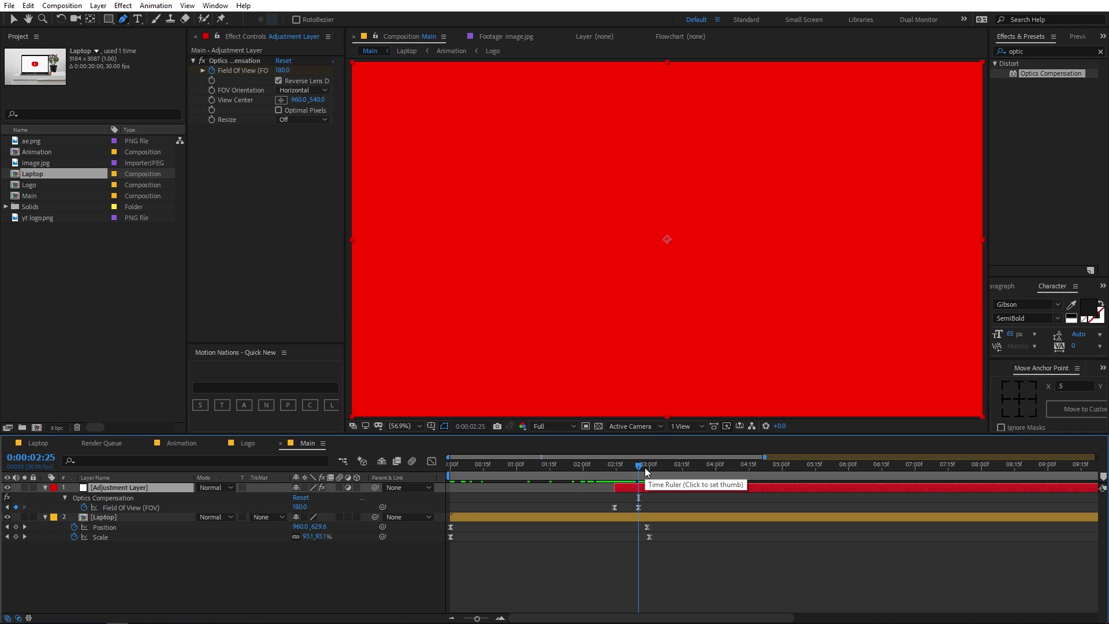
left_click_drag(641, 466, 669, 469)
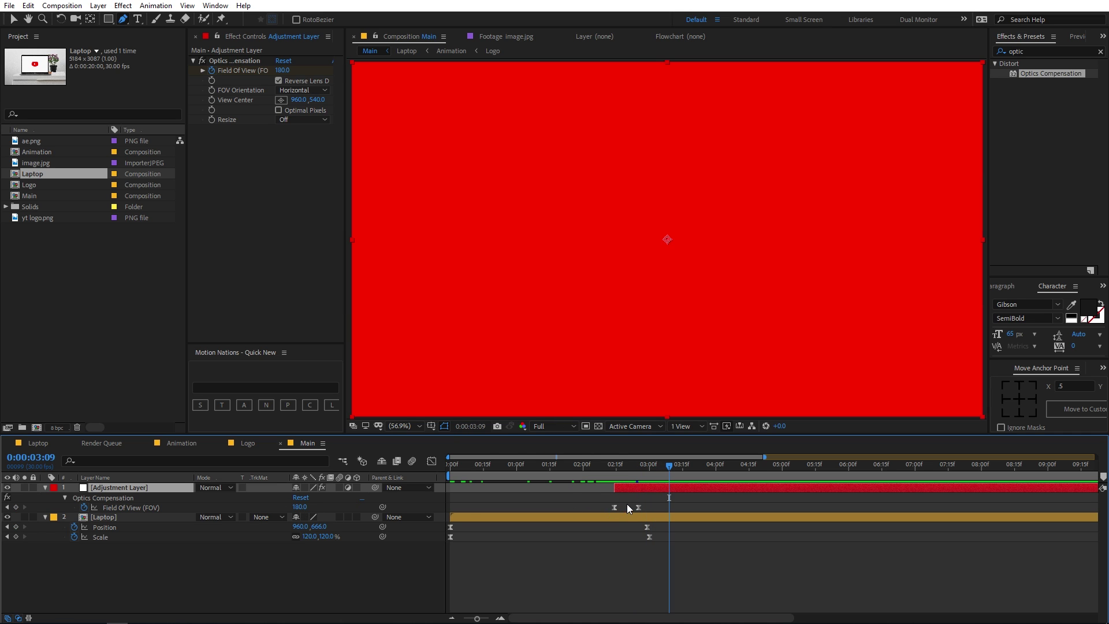
left_click(613, 508)
key("ctrl+v")
- Trim the end of the Laptop layer to 0:00:02:25
mouse_move(640, 471)
left_mouse_down()
mouse_move(595, 473)
mouse_move(676, 472)
mouse_move(633, 473)
left_mouse_up()
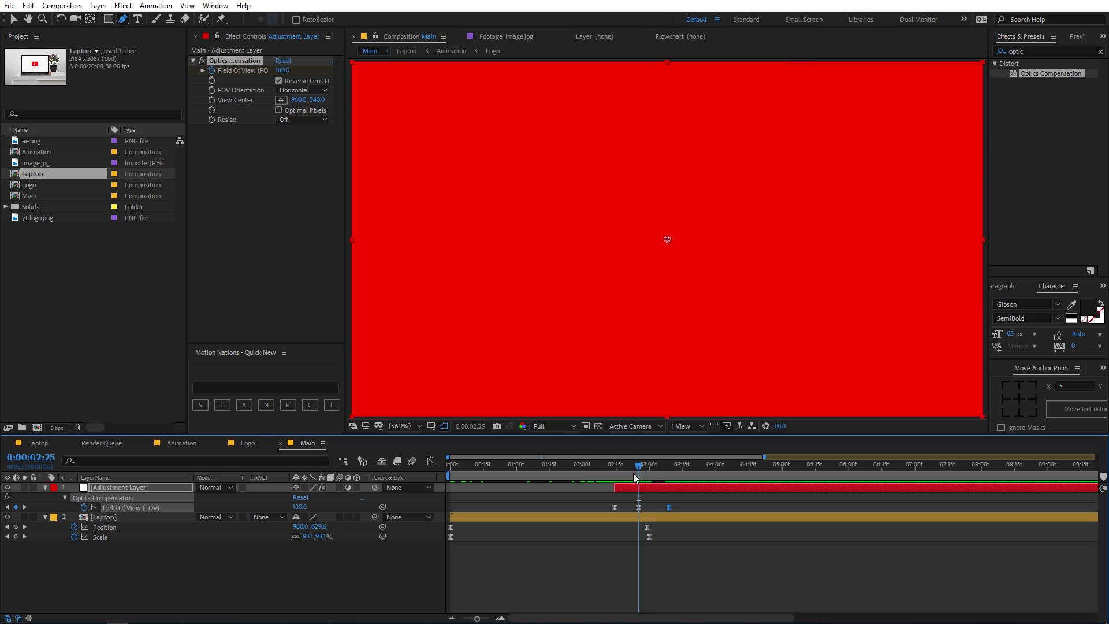
left_click(641, 517)
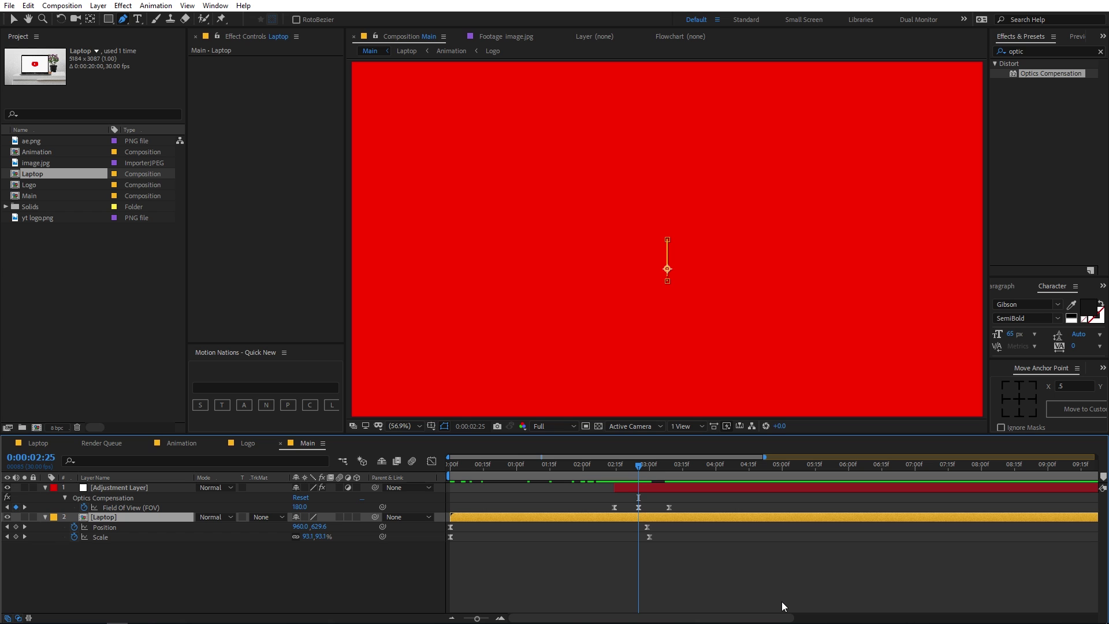
key("alt+bracketright")
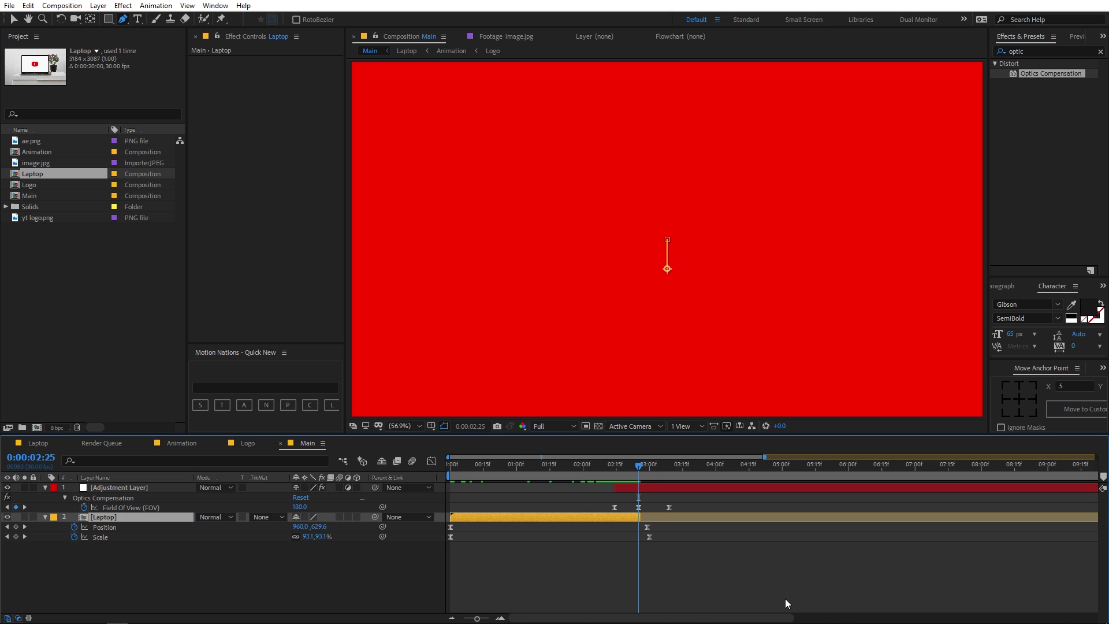
- Add a solid to Main with the Quick New script and place it beneath the Laptop layer
mouse_move(628, 467)
left_mouse_down()
mouse_move(614, 468)
mouse_move(645, 469)
left_mouse_up()
left_click(84, 365)
left_click(201, 405)
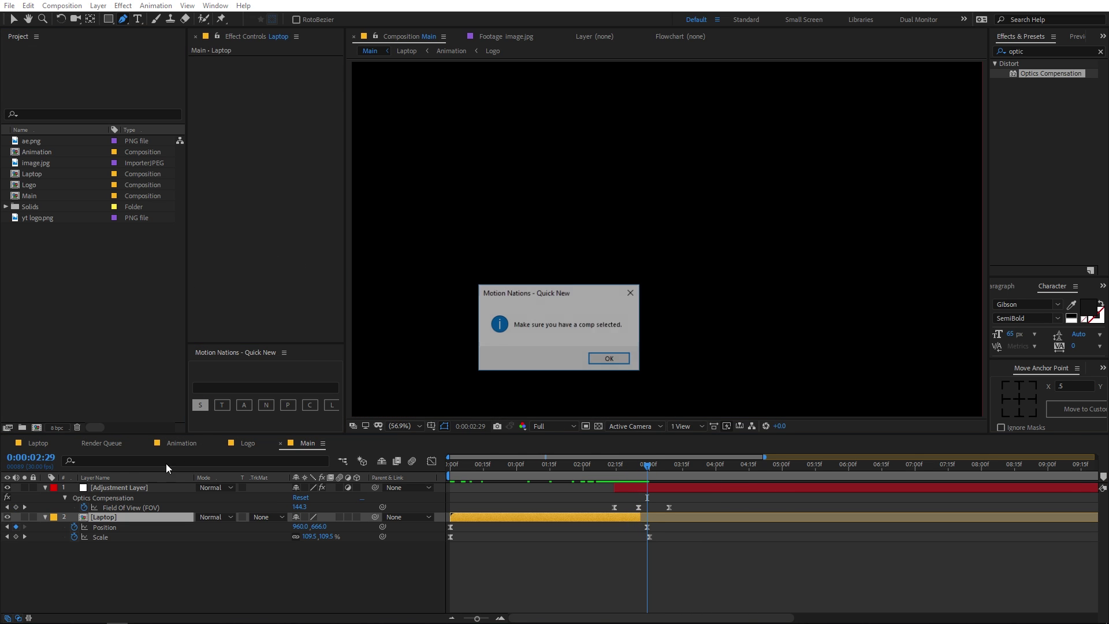
left_click(610, 357)
left_click(202, 404)
left_click_drag(141, 487, 137, 553)
- Set the solid's Fill color to white and move the current time back to 0:00:02:25
left_click(281, 90)
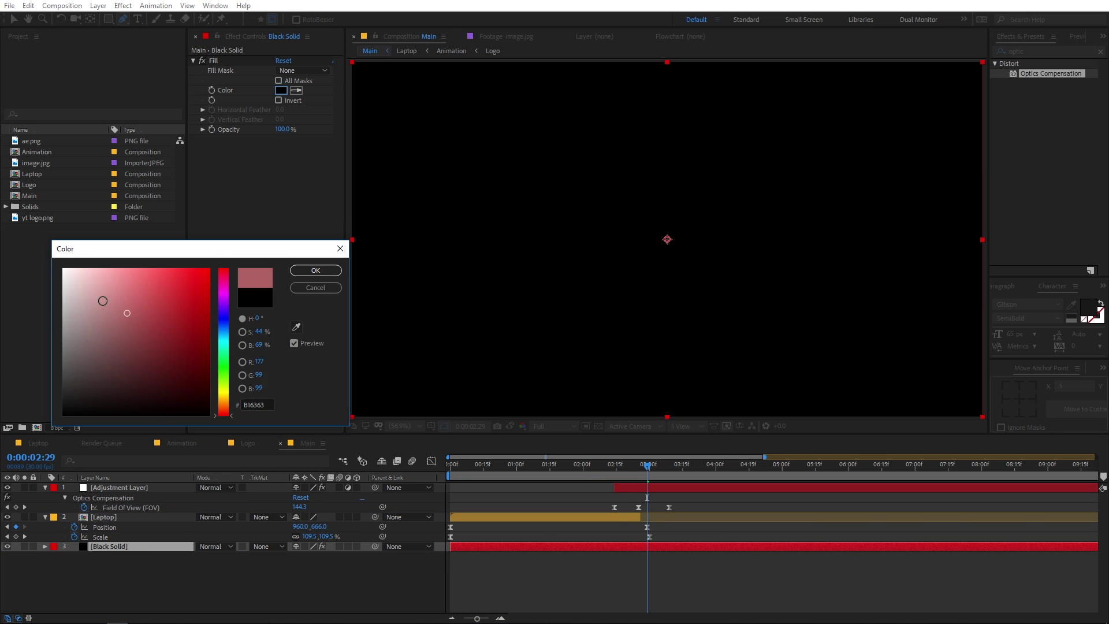
left_click_drag(115, 323, 24, 256)
left_click(315, 270)
mouse_move(648, 473)
left_mouse_down()
mouse_move(614, 472)
mouse_move(647, 474)
mouse_move(635, 474)
left_mouse_up()
left_click(666, 539)
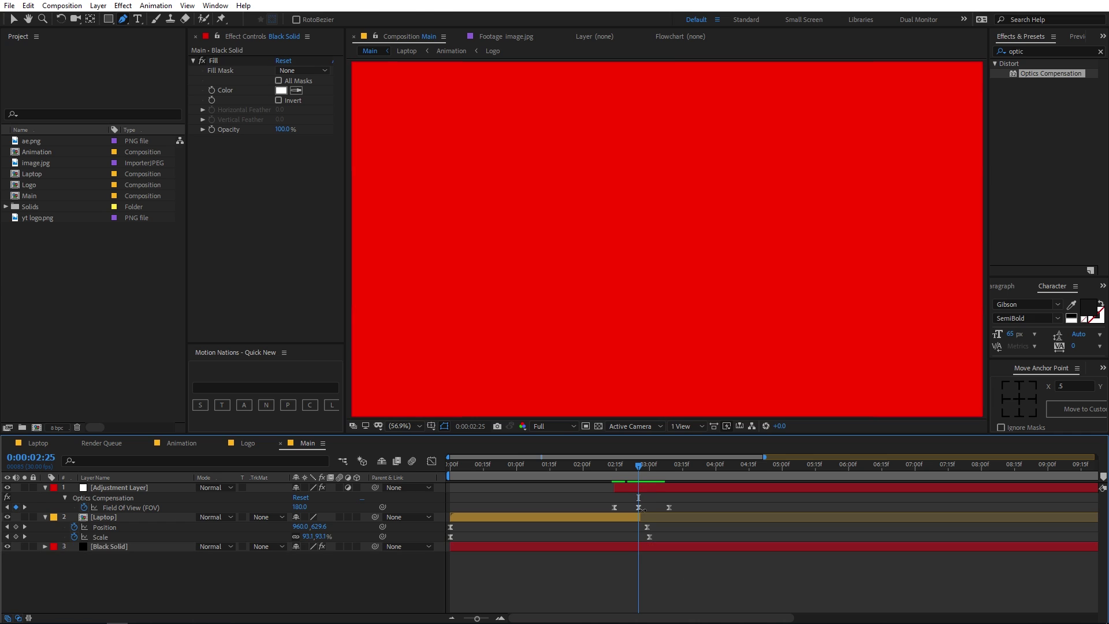
- Add a text layer reading ADMJ707 in Main at 0:00:03:03
left_click(138, 19)
left_click_drag(617, 462, 655, 462)
left_click(626, 229)
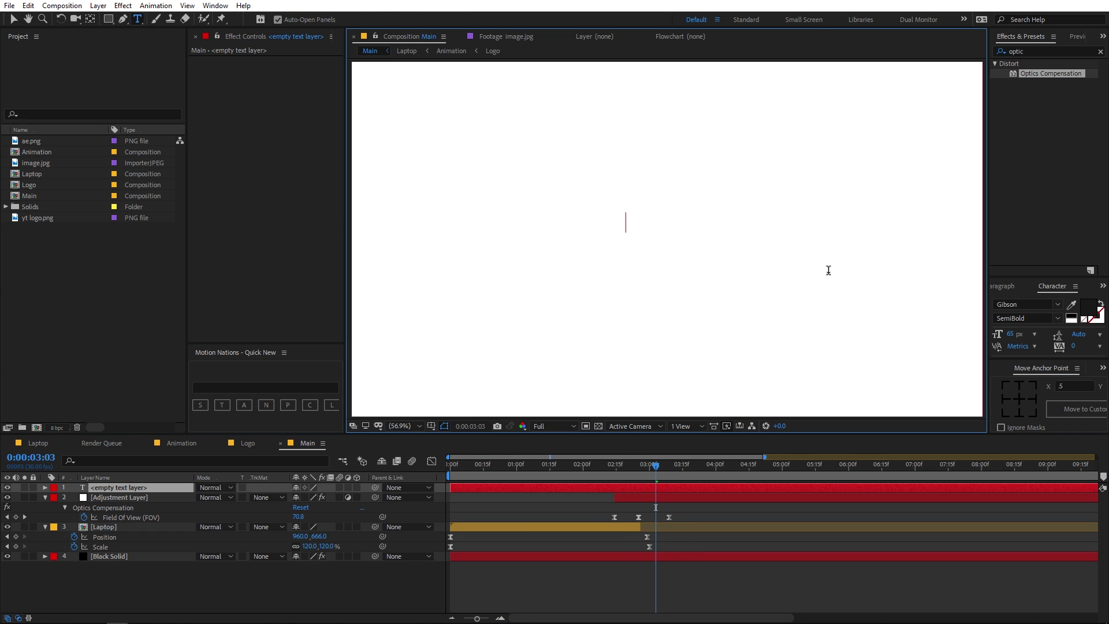
type("ADMJ")
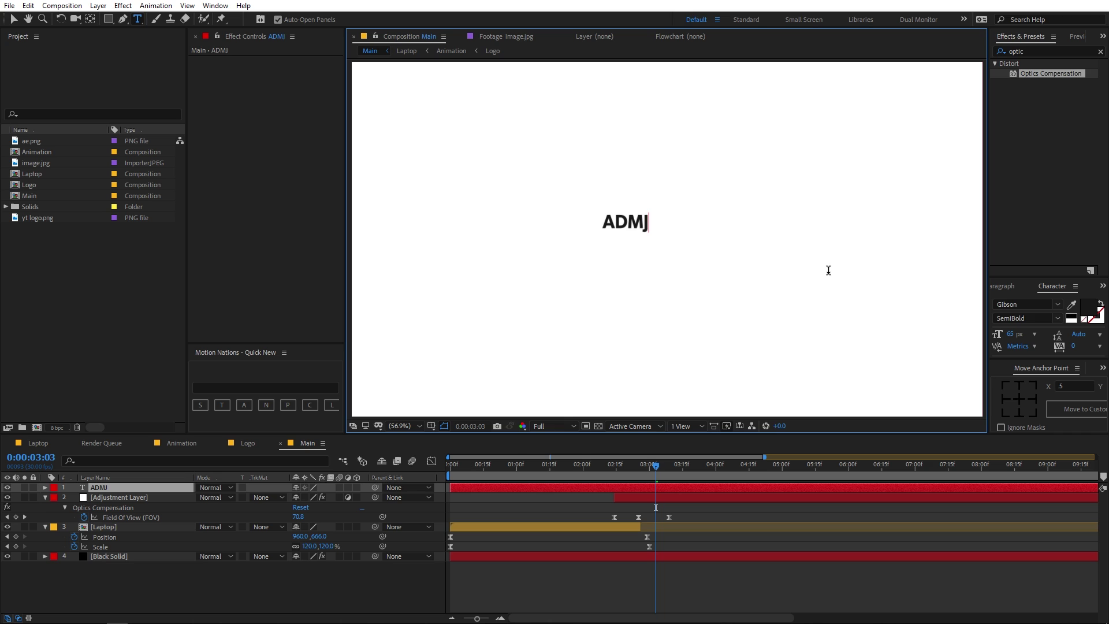
type("707")
- Center the ADMJ707 text in the composition and scale it to 145%
left_click(657, 491)
left_click(1003, 370)
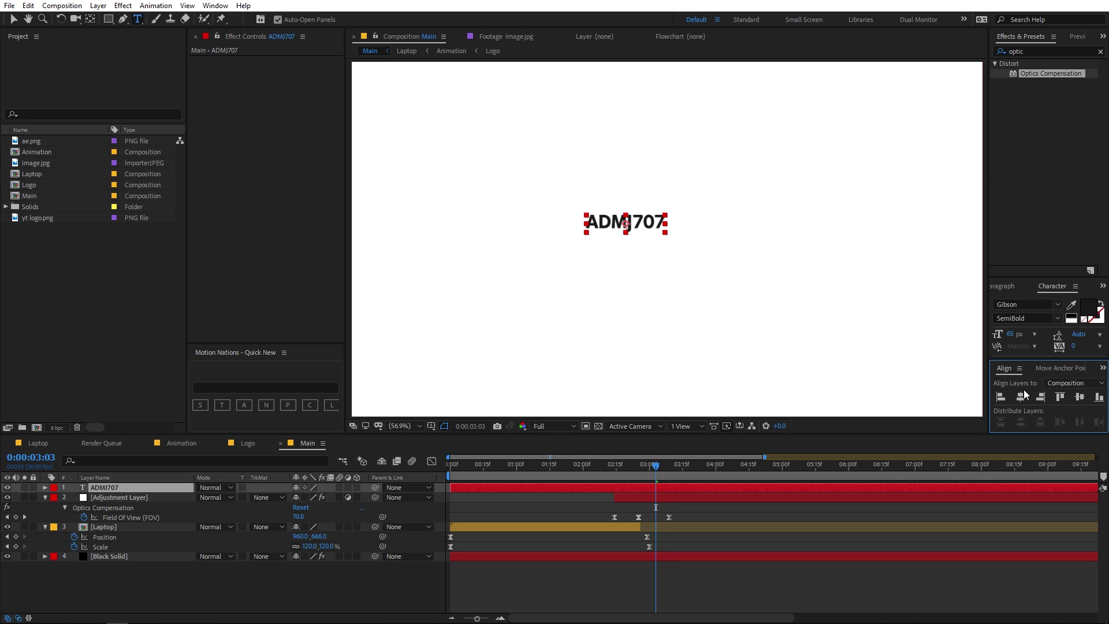
left_click(1061, 397)
left_click(1080, 397)
left_click(685, 491)
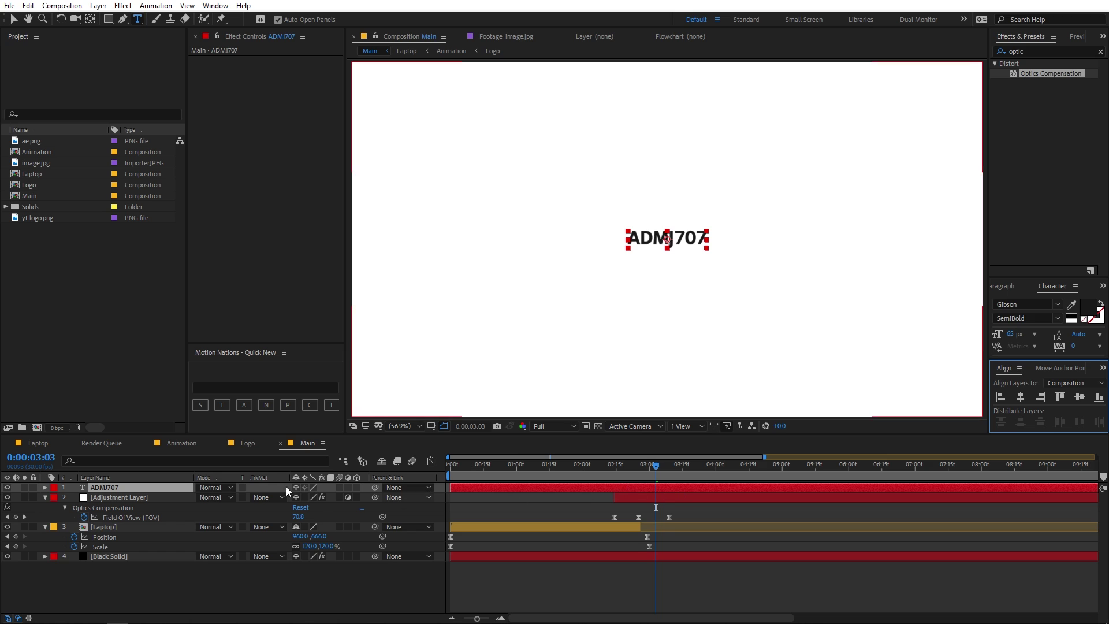
key("s")
left_click_drag(307, 498, 349, 499)
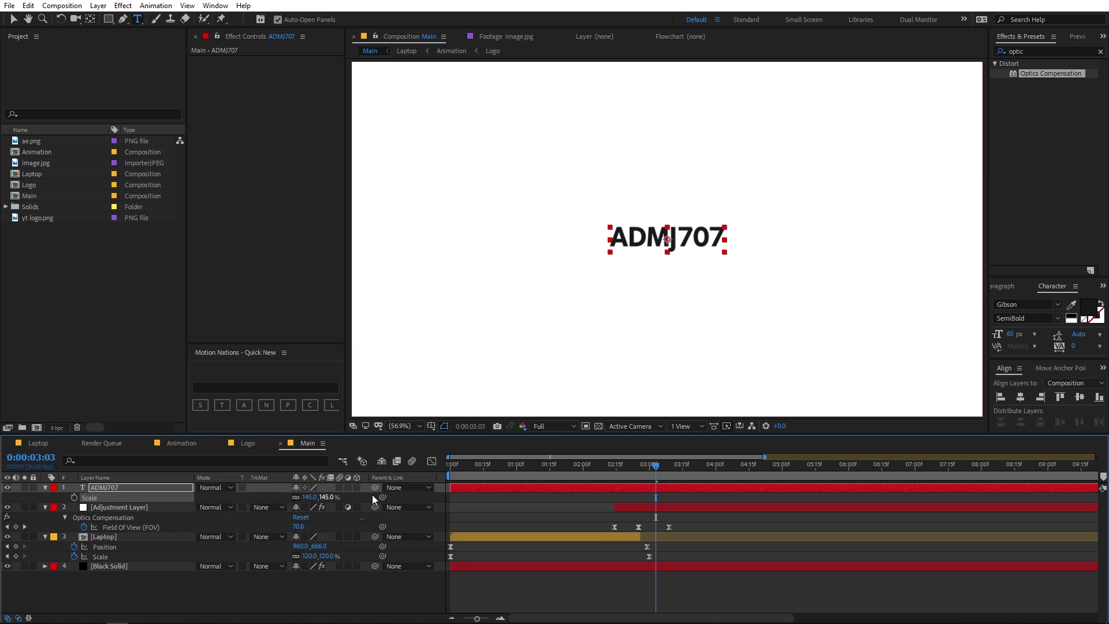
- Place ADMJ707 beneath Adjustment Layer, and trim Laptop's end and ADMJ707's start to 0:00:02:25
left_click_drag(451, 487, 646, 489)
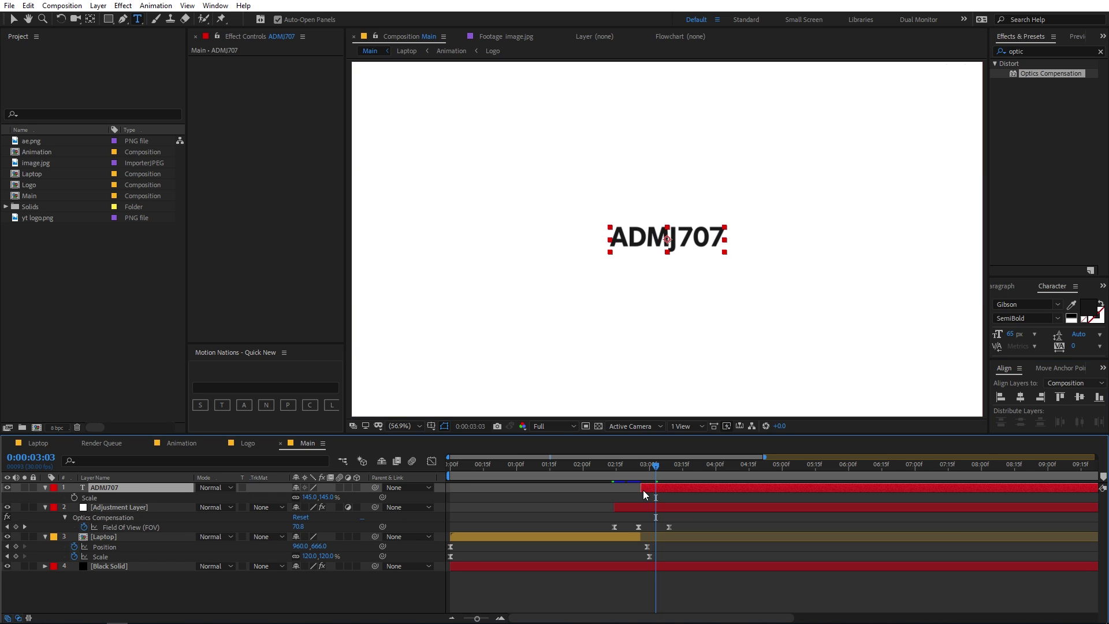
left_click_drag(151, 509, 152, 516)
mouse_move(647, 467)
left_mouse_down()
mouse_move(662, 478)
mouse_move(637, 478)
left_mouse_up()
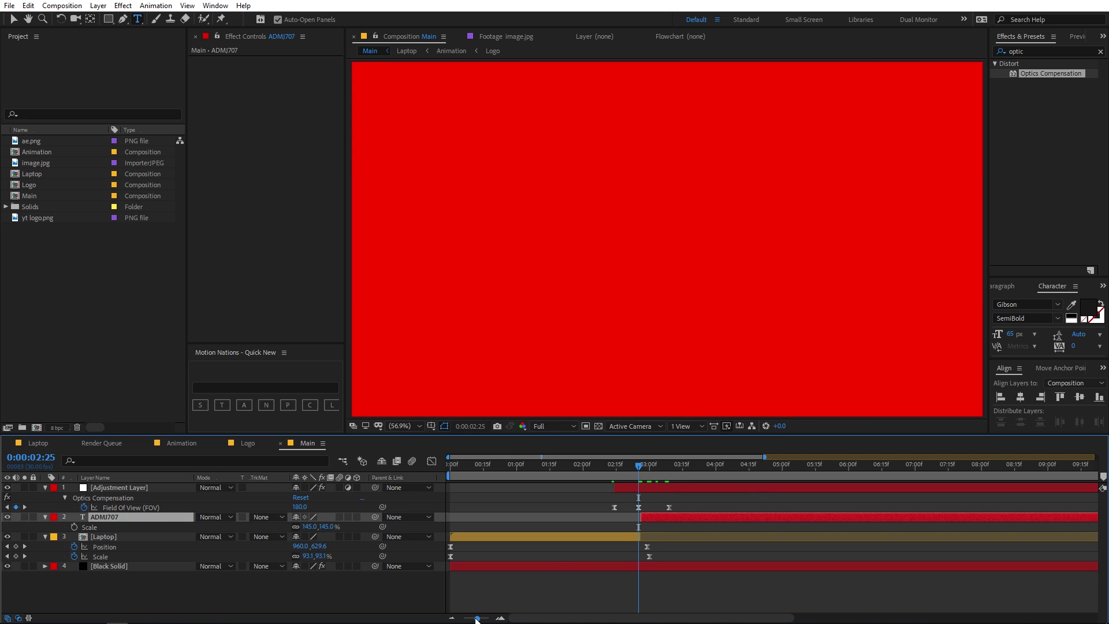
left_click_drag(476, 618, 489, 618)
left_click(795, 543)
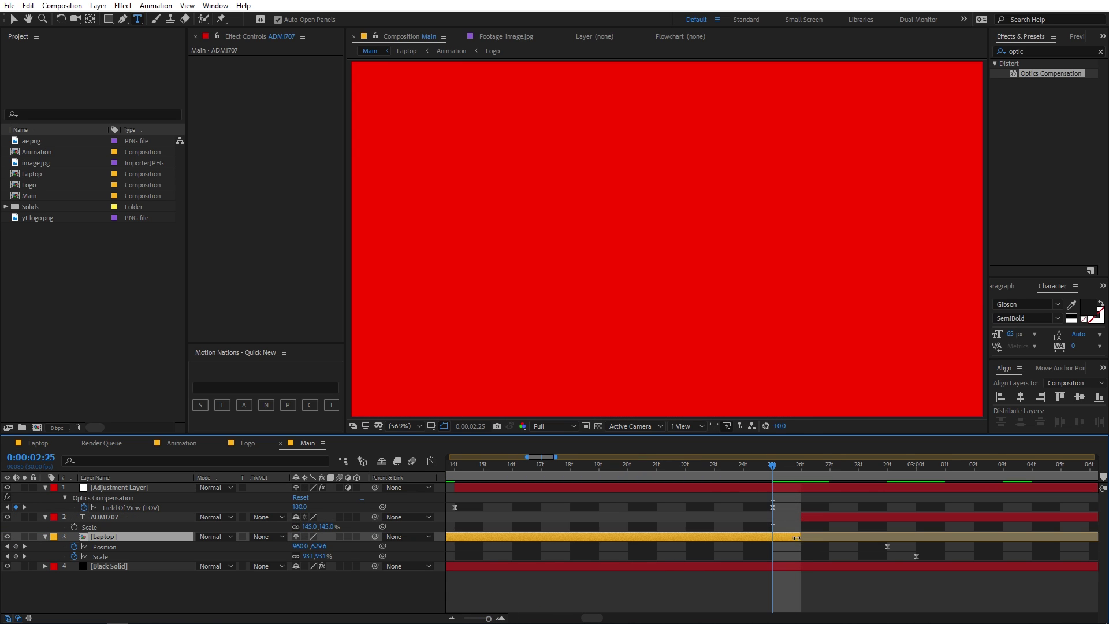
key("alt+]")
left_click(809, 518)
key("alt+[")
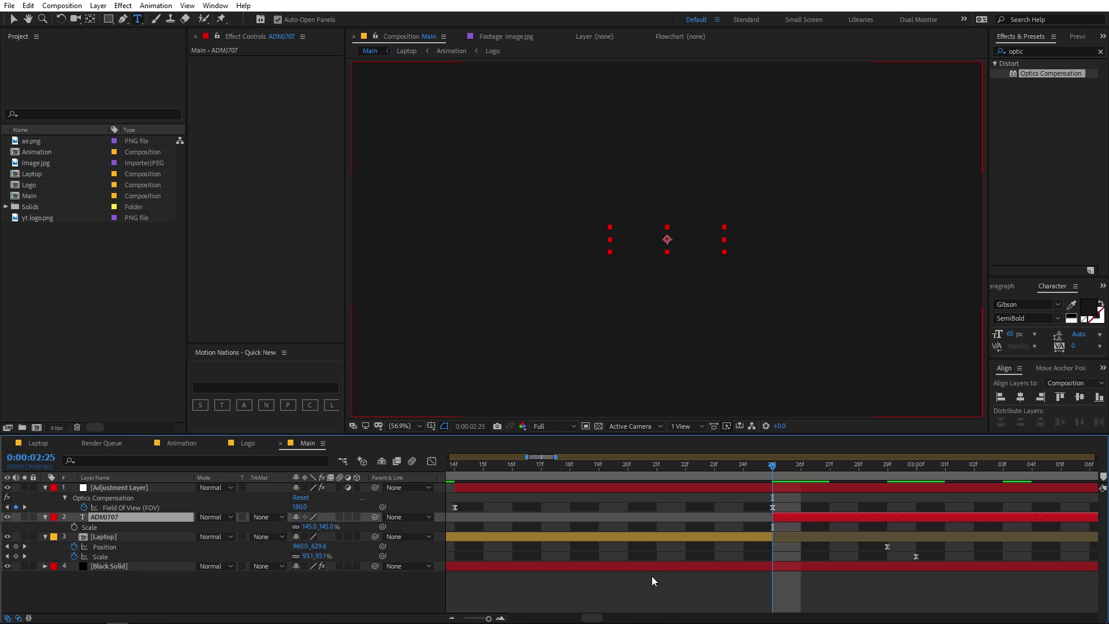
- Preview the transition from the laptop zoom to the ADMJ707 text in Main
left_click_drag(487, 618, 463, 619)
left_click(525, 469)
key("space")
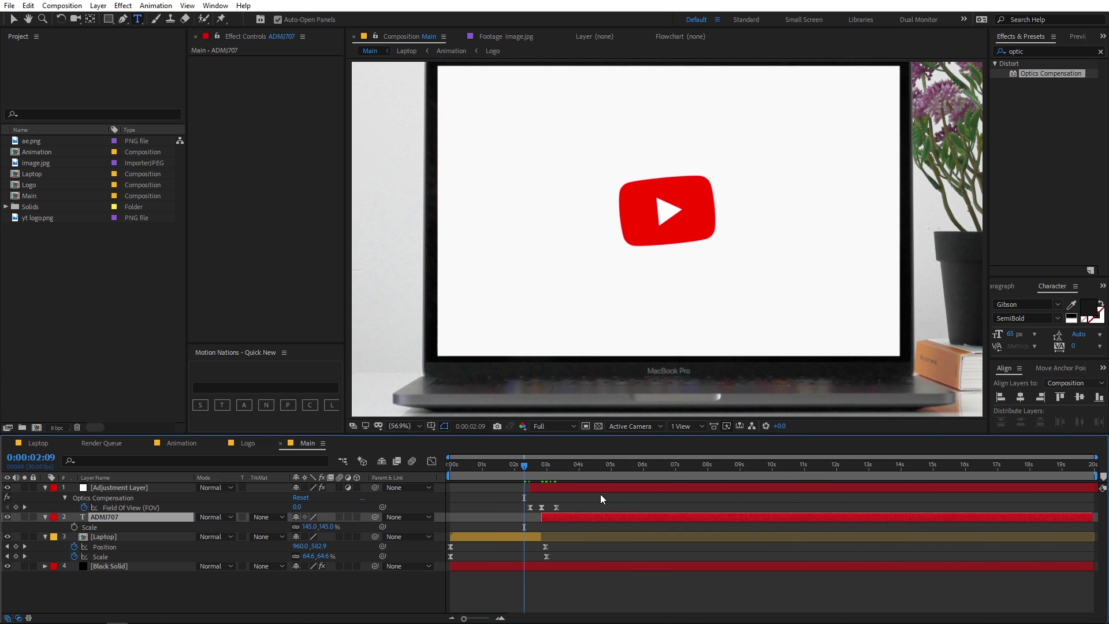
key("space")
key("Home")
key("space")
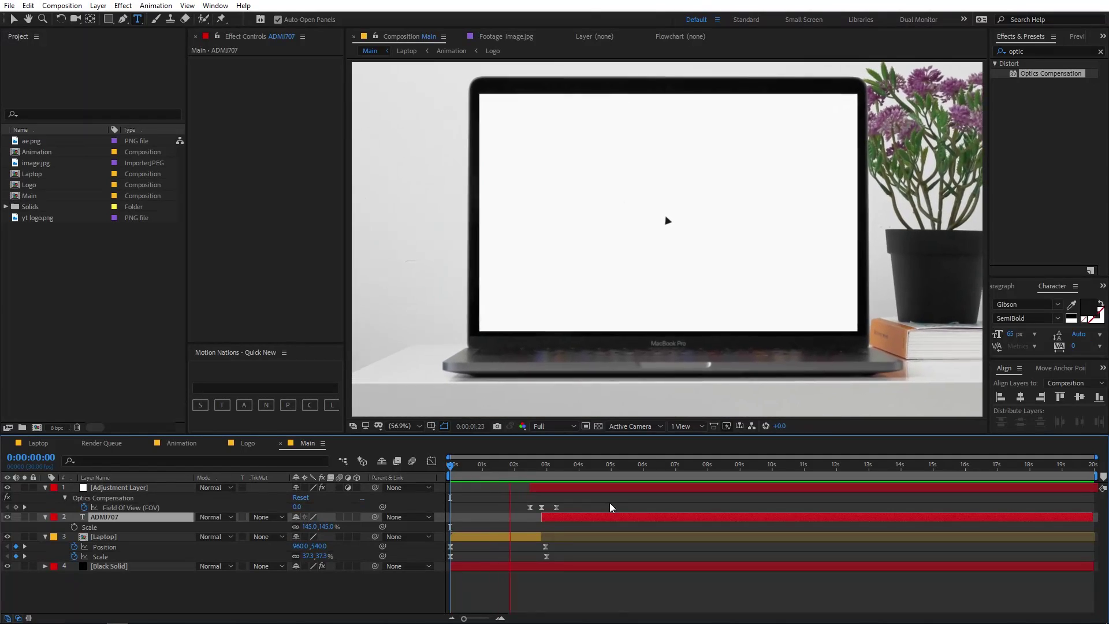
key("space")
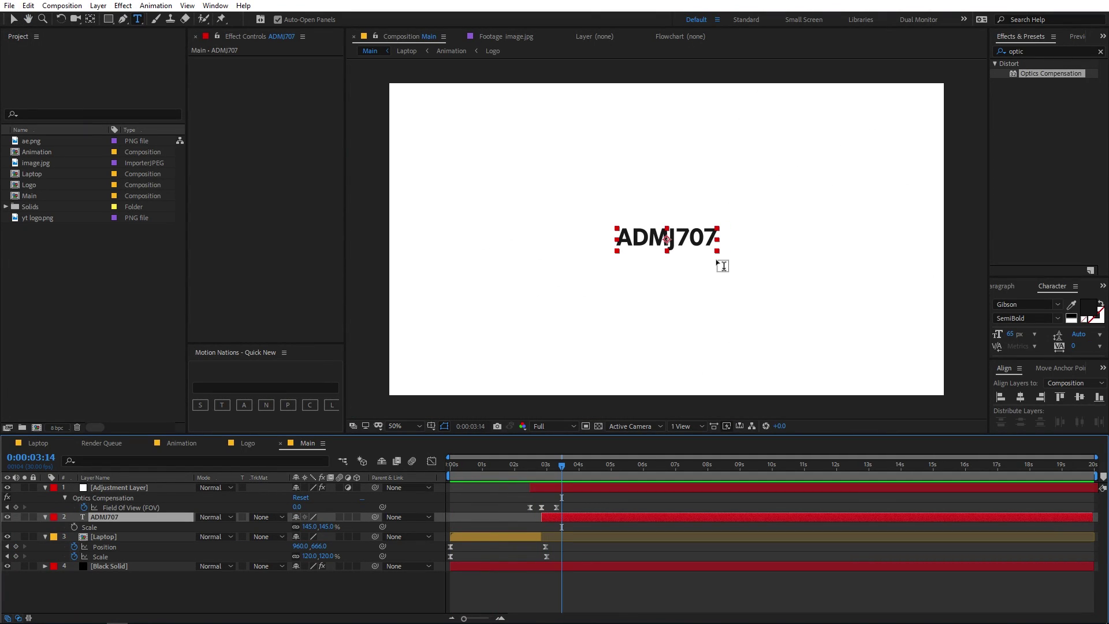
- Fit the composition in the viewer, switch to the Selection tool and replay Main from the start
left_click(407, 425)
left_click(426, 217)
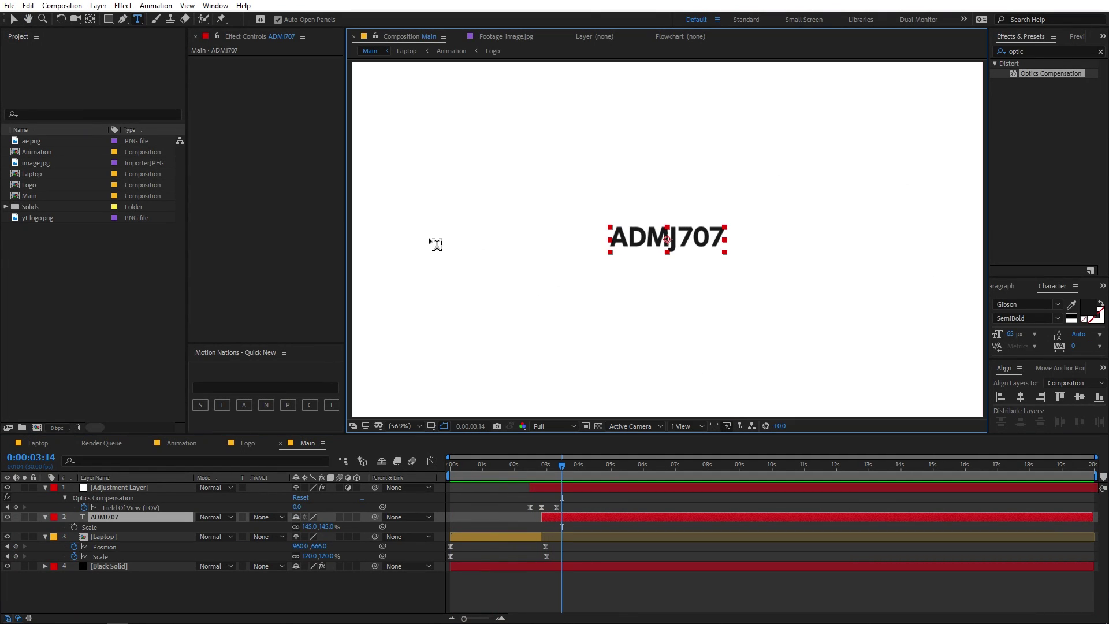
key("space")
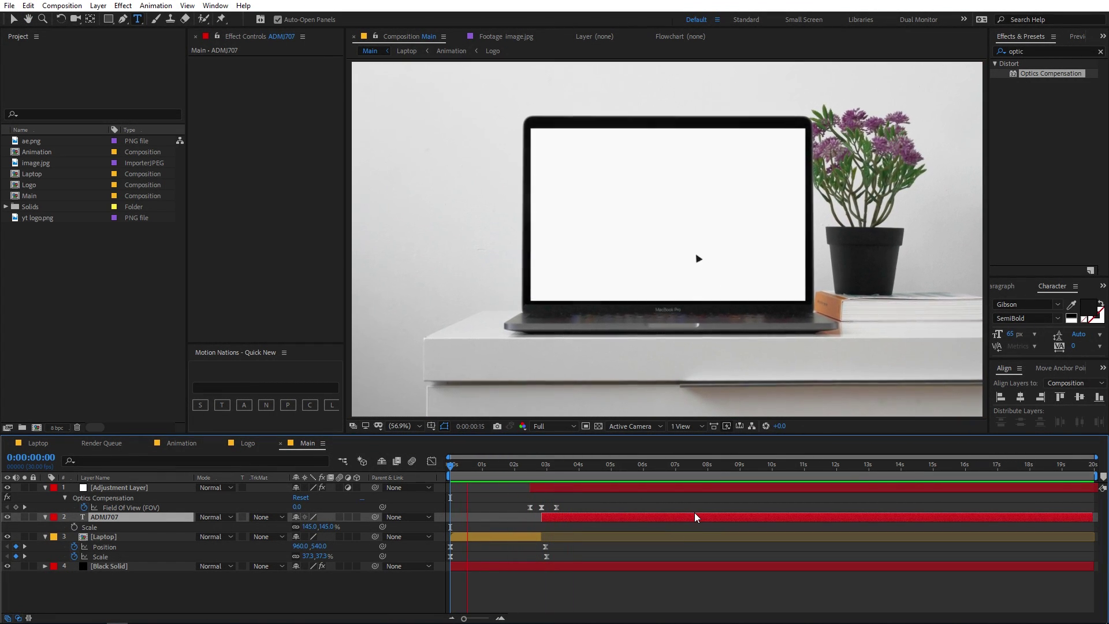
key("space")
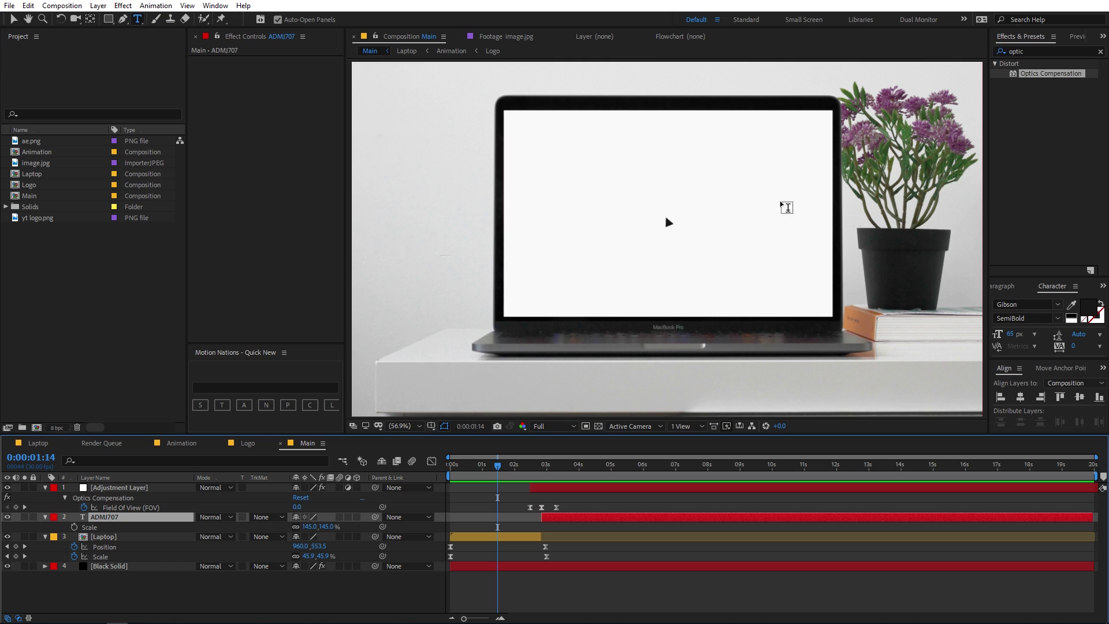
left_click(13, 19)
left_click_drag(494, 473, 379, 486)
key("space")
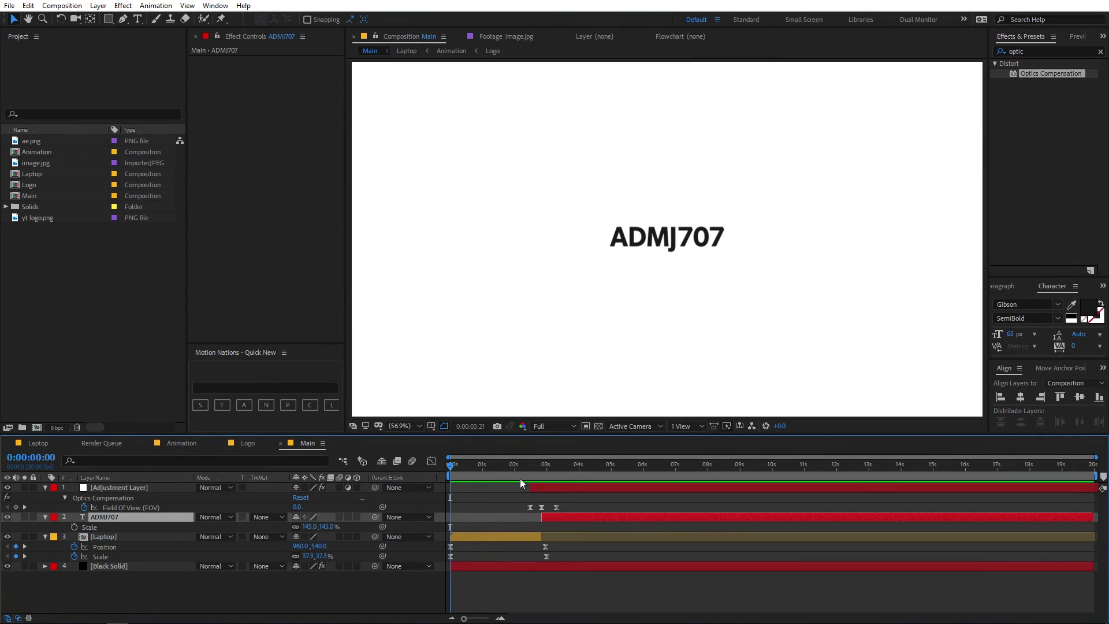
key("space")
key("space")
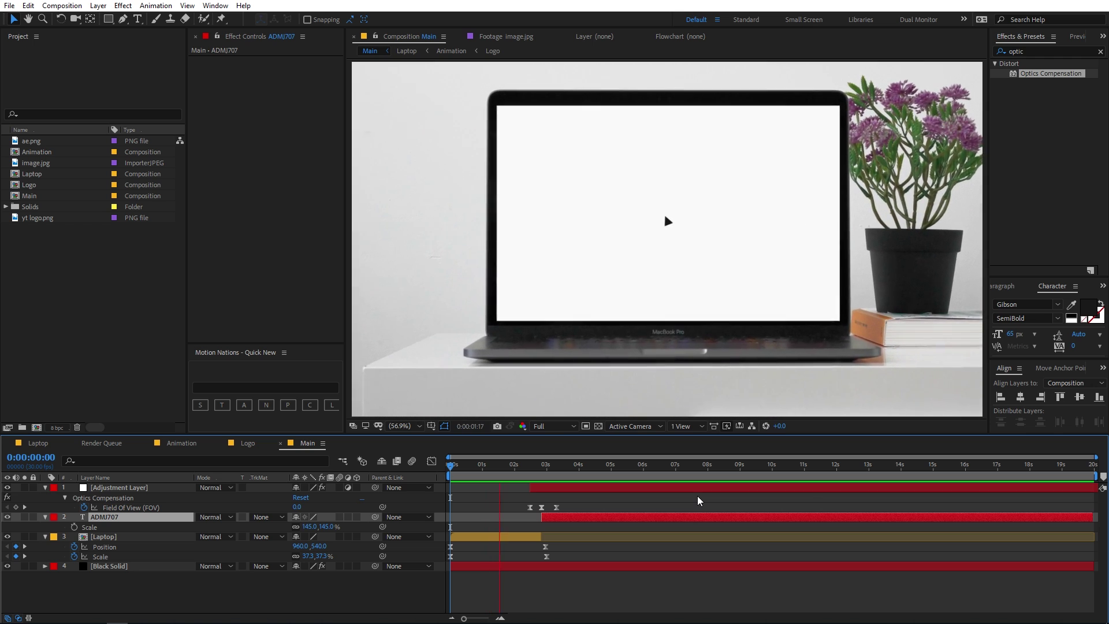
key("space")
- Collapse the properties of all layers in Main and deselect them
key("ctrl+a")
key("u")
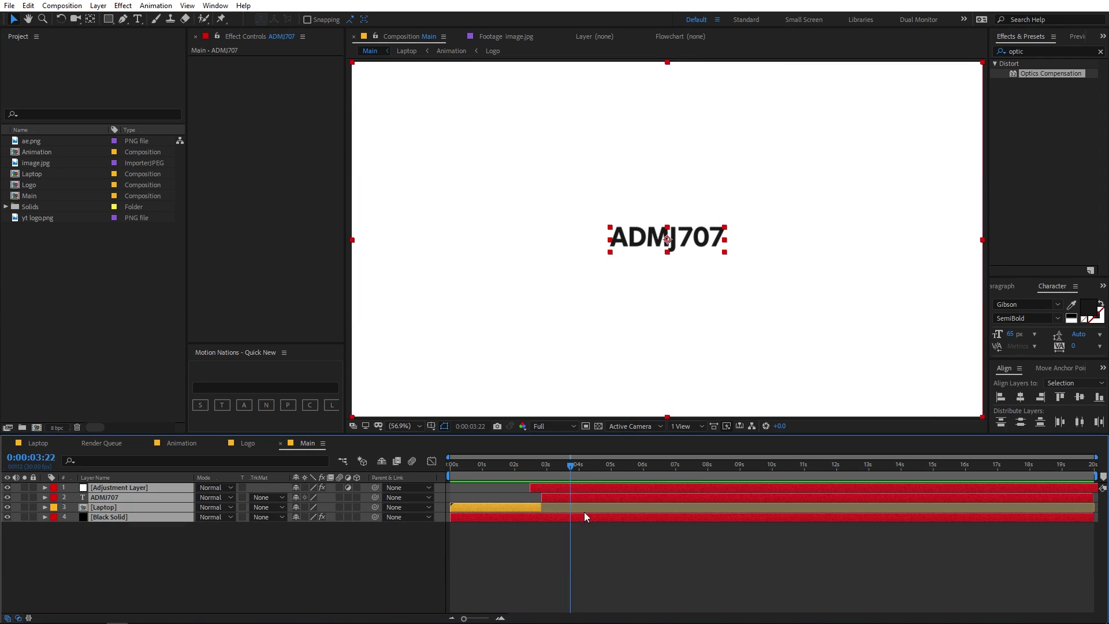
key("F2")
- Add Scale and Rotation keyframes to ADMJ707 and move them to about 0:00:04:03
mouse_move(546, 465)
left_mouse_down()
mouse_move(521, 473)
mouse_move(541, 472)
left_mouse_up()
left_click(554, 497)
key("s")
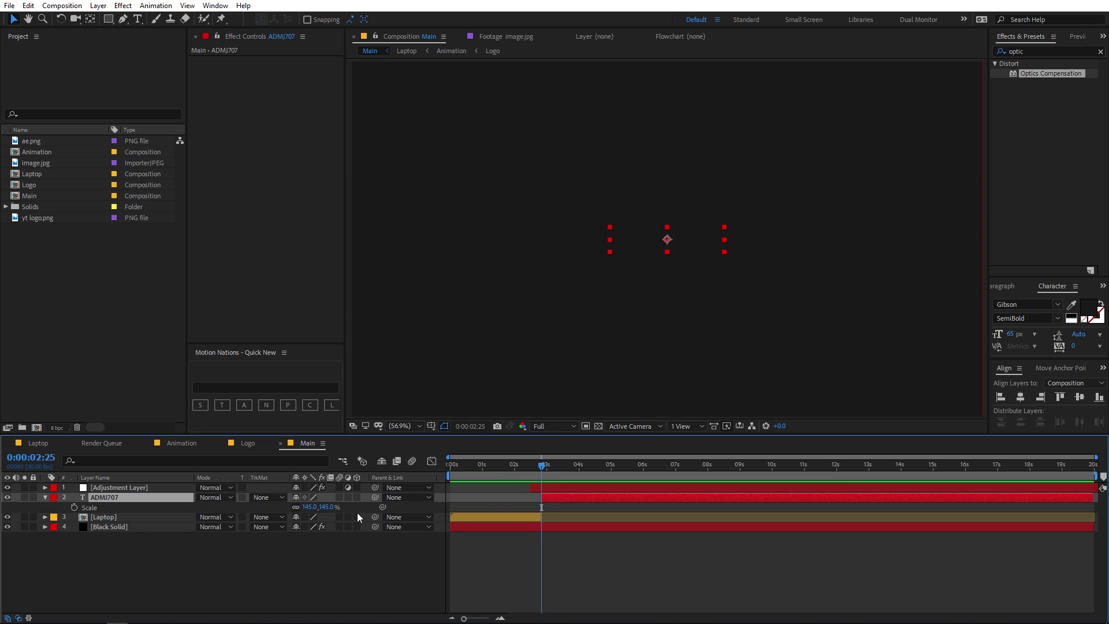
key("r")
left_click(74, 507)
key("shift+s")
left_click_drag(553, 506, 583, 511)
- Set ADMJ707's Scale to 174% and Rotation to -36° at 0:00:02:25, and apply Easy Ease to all its keyframes
left_click(540, 537)
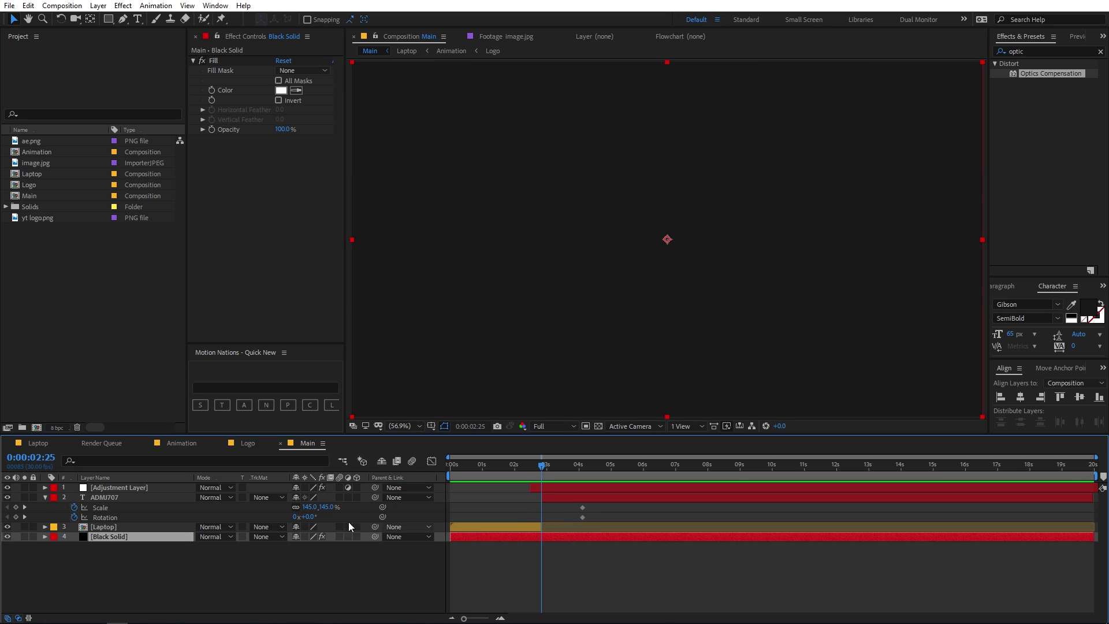
left_click_drag(310, 508, 290, 516)
left_click_drag(600, 510, 494, 519)
key("F9")
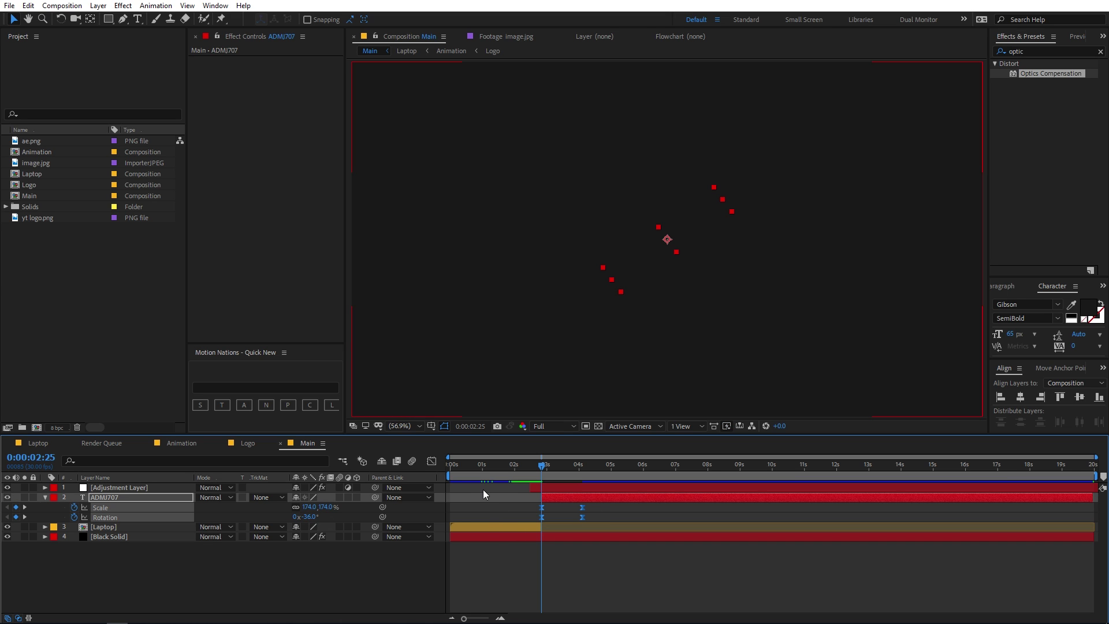
- Reshape the easing curves of ADMJ707's Scale and Rotation and shift their first keyframes to about 0:00:02:00
left_click(432, 462)
left_click_drag(575, 544, 519, 547)
left_click(432, 462)
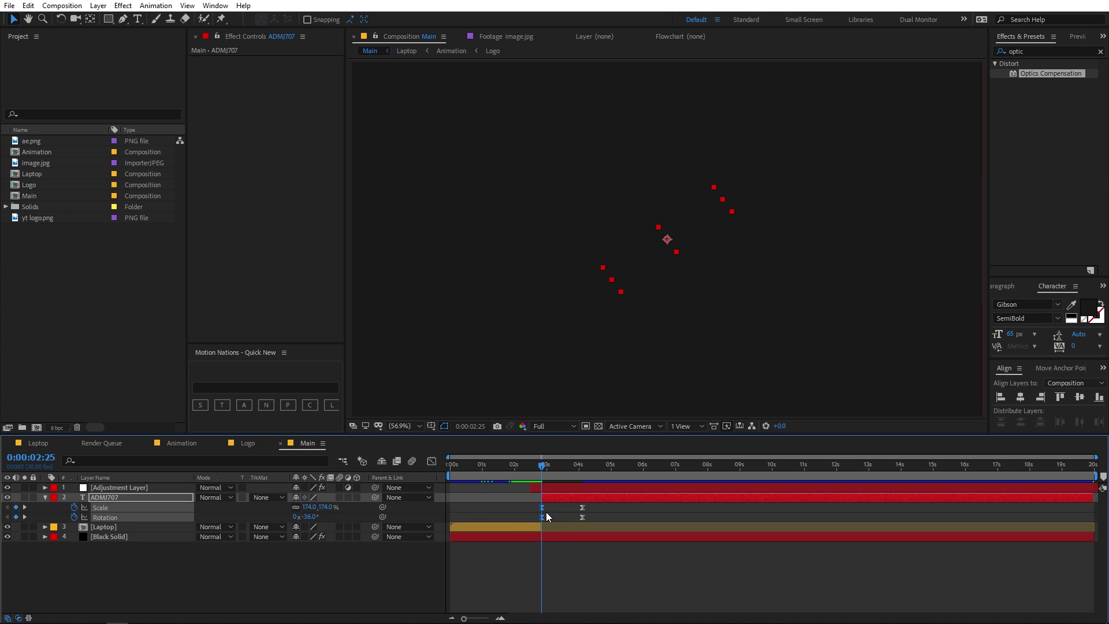
- Play Main from 0:00:01:16 to check the text's scale and rotation entrance
left_click(501, 467)
key("space")
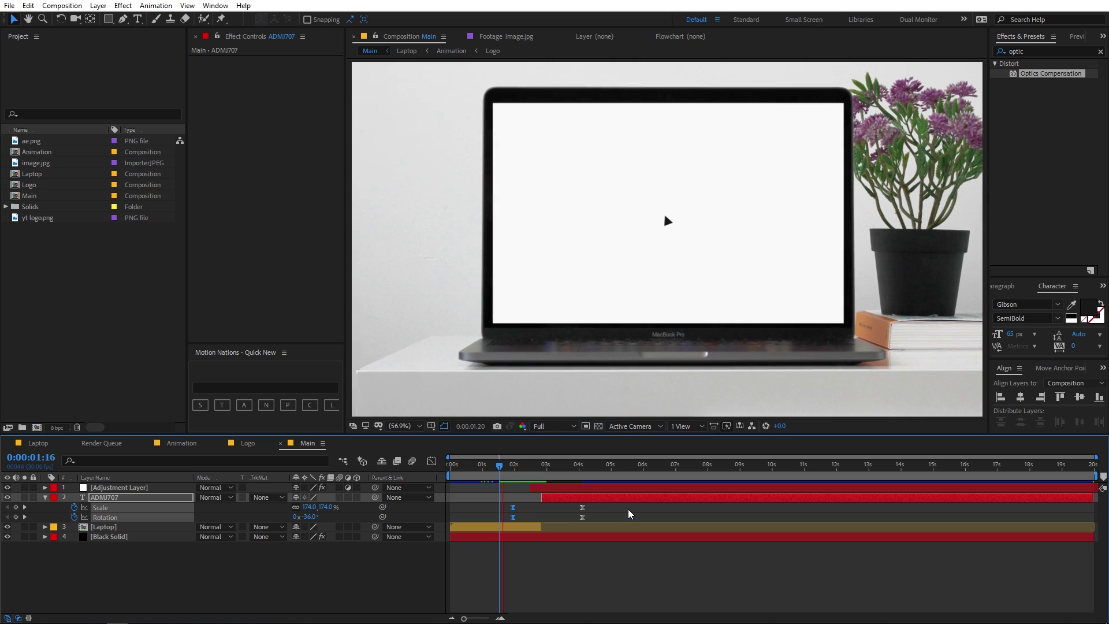
key("space")
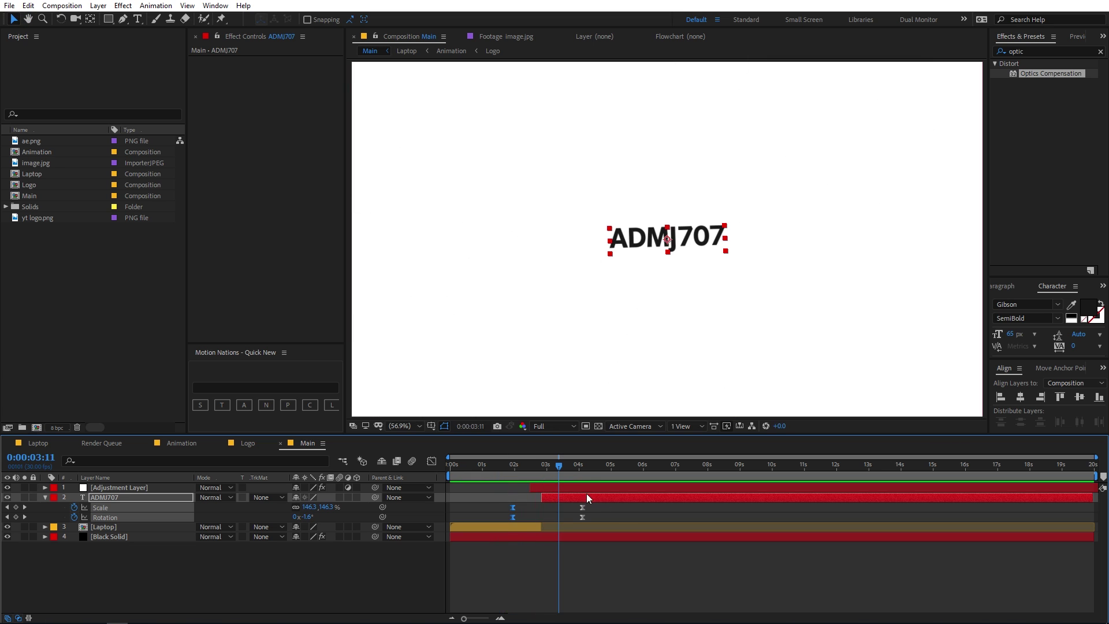
- Play Main from the start to review the whole animation through the ADMJ707 title entrance
left_click_drag(559, 467, 396, 482)
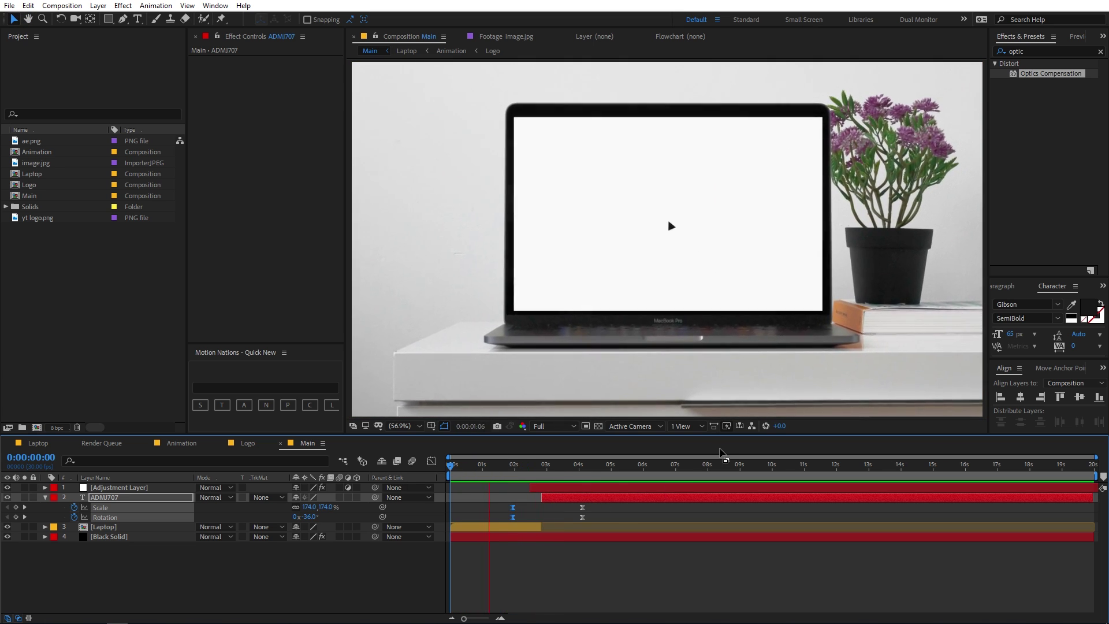
key("space")
scroll(695, 307, "down", 1)
left_click_drag(589, 467, 388, 473)
key("space")
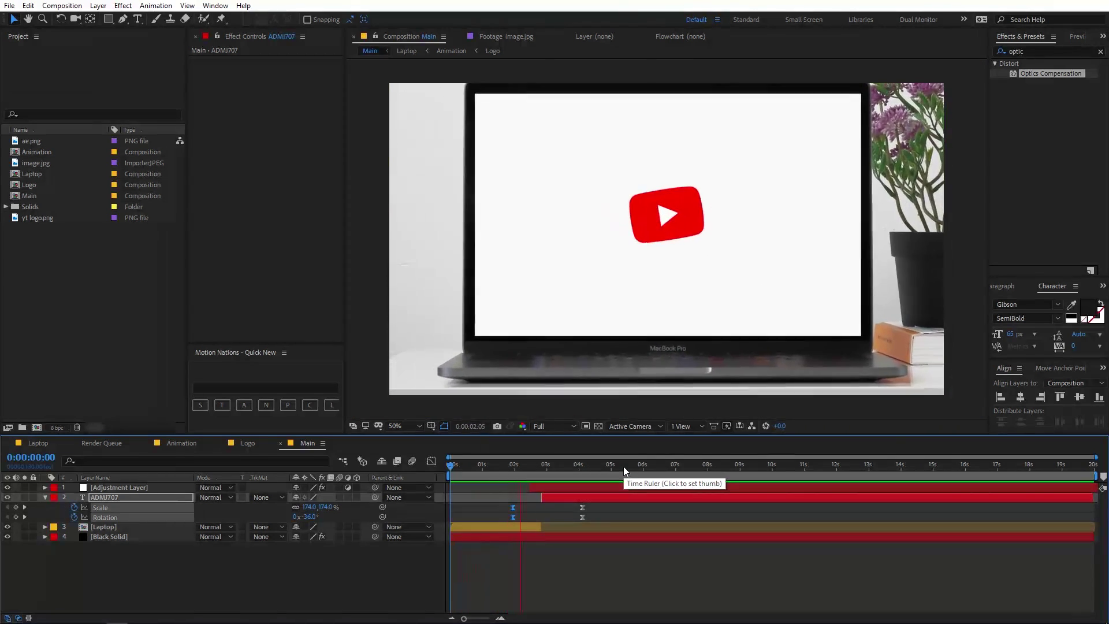
left_click_drag(622, 466, 583, 476)
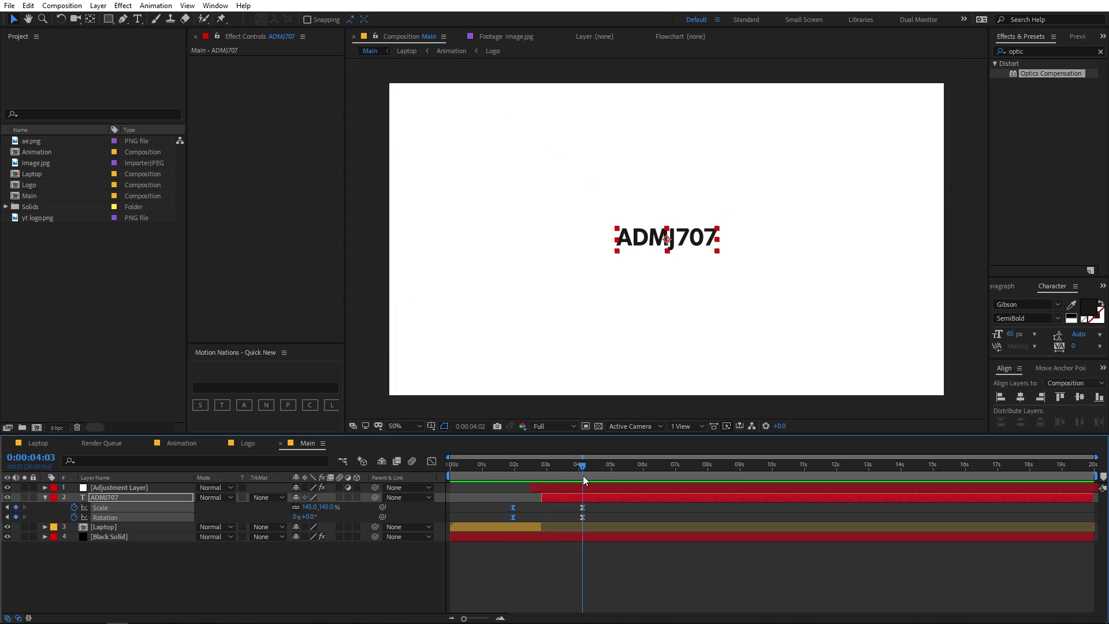
- Collapse the expanded properties of all layers in Main and leave the layers deselected
key("ctrl+a")
key("u")
key("u")
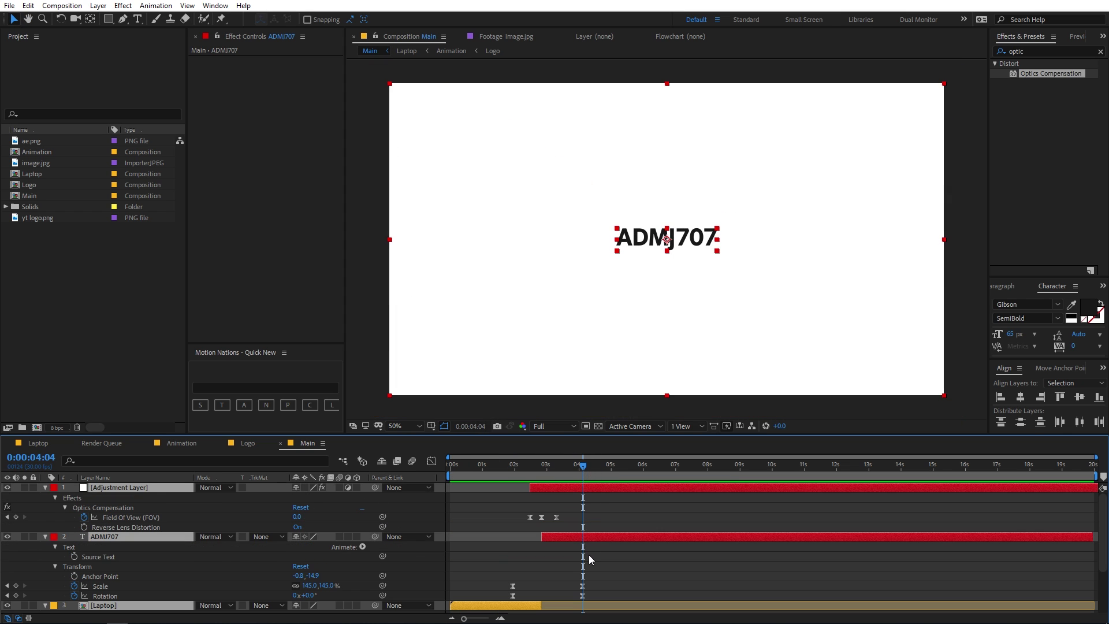
key("u")
left_click(585, 525)
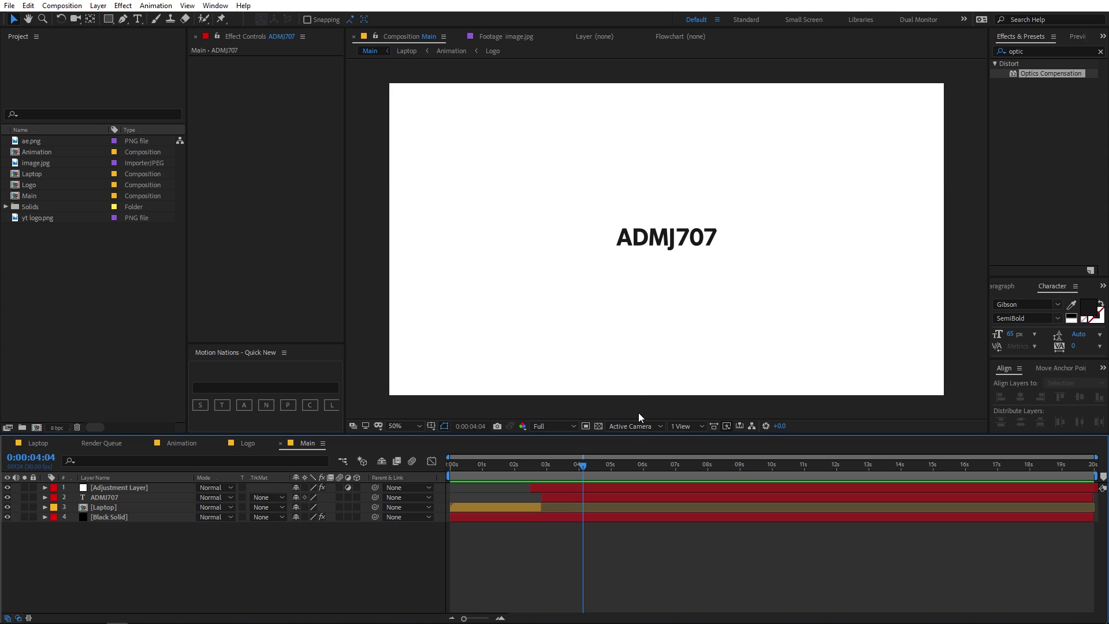
- Import Animated Bg.mp4 from the file explorer into the project
key("alt+Tab")
left_click_drag(417, 204, 72, 292)
key("alt+Tab")
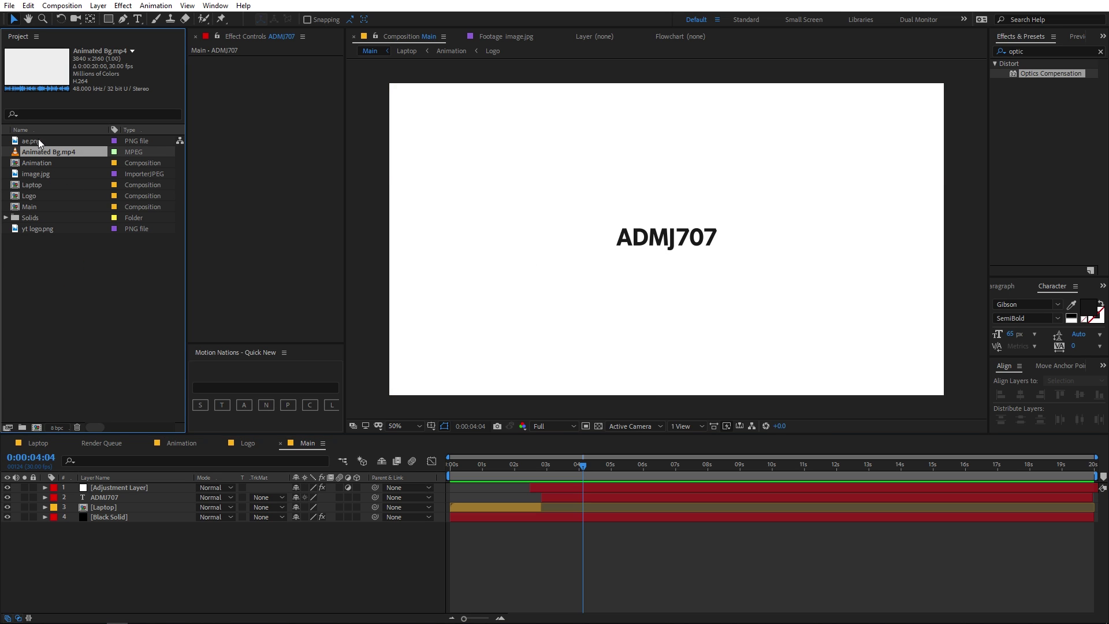
- Add Animated Bg.mp4 to the Animation composition and set its Scale to 50.3%
left_click(186, 442)
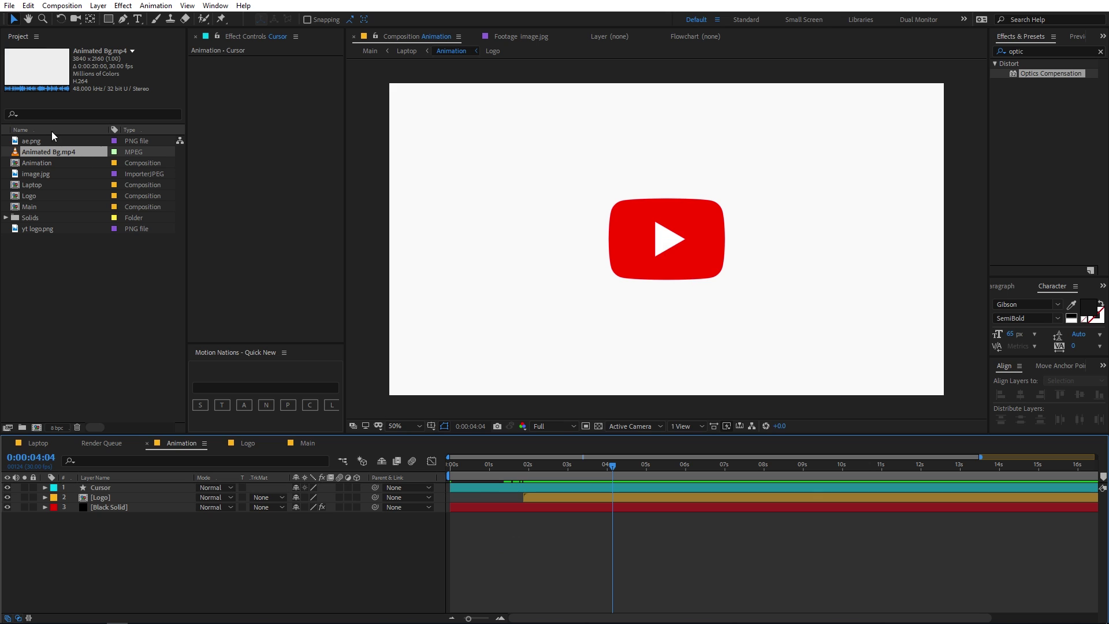
left_click_drag(52, 152, 102, 500)
key("comma")
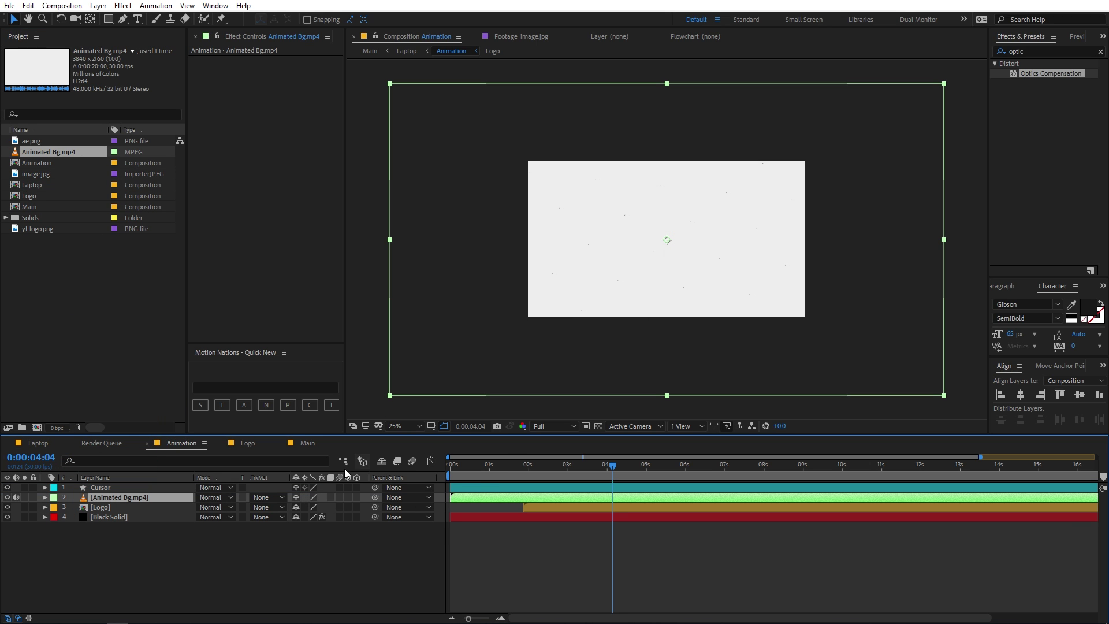
key("s")
left_click_drag(307, 507, 140, 504)
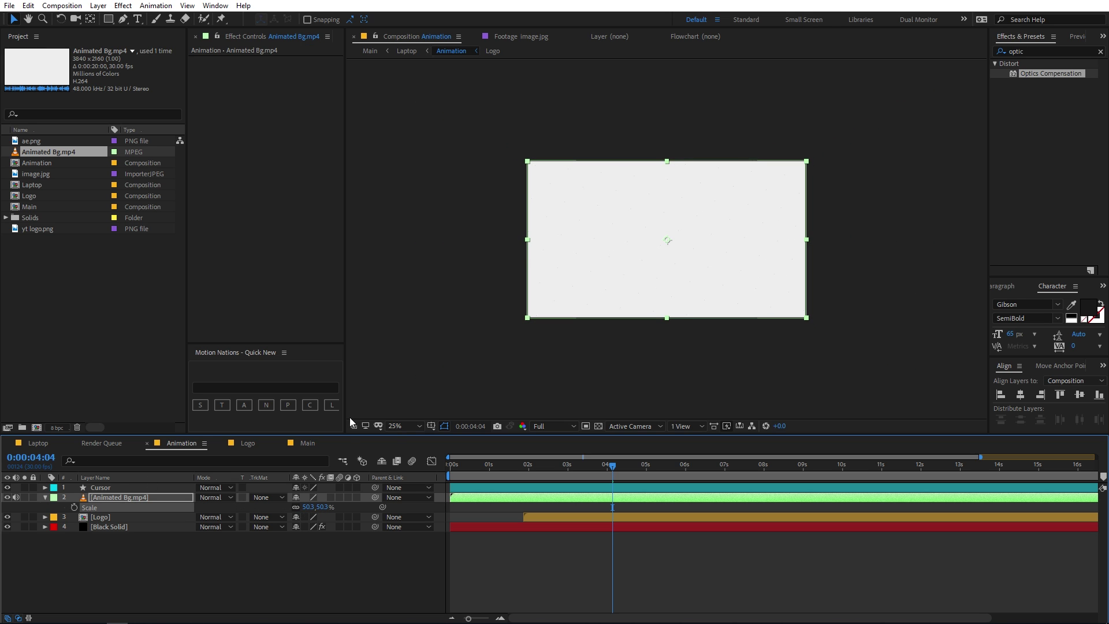
- Move Animated Bg.mp4 directly beneath the Logo layer in Animation and lower its Opacity to 7%
left_click(398, 430)
left_click(418, 237)
left_click_drag(134, 498, 129, 526)
key("t")
left_click(296, 517)
type("66")
key("Return")
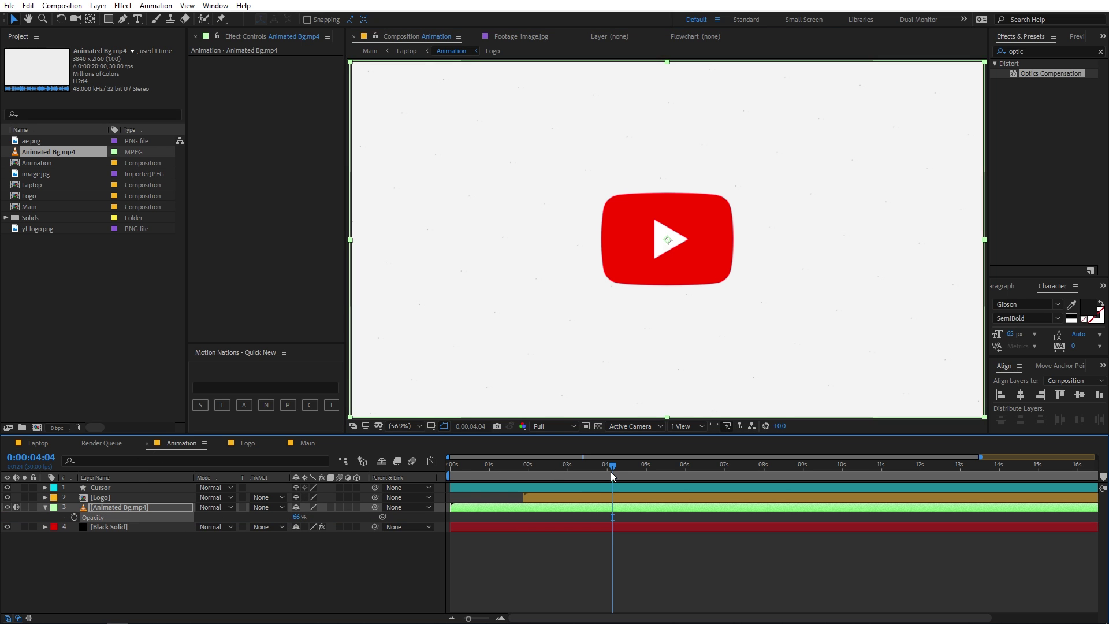
left_click_drag(534, 479, 549, 478)
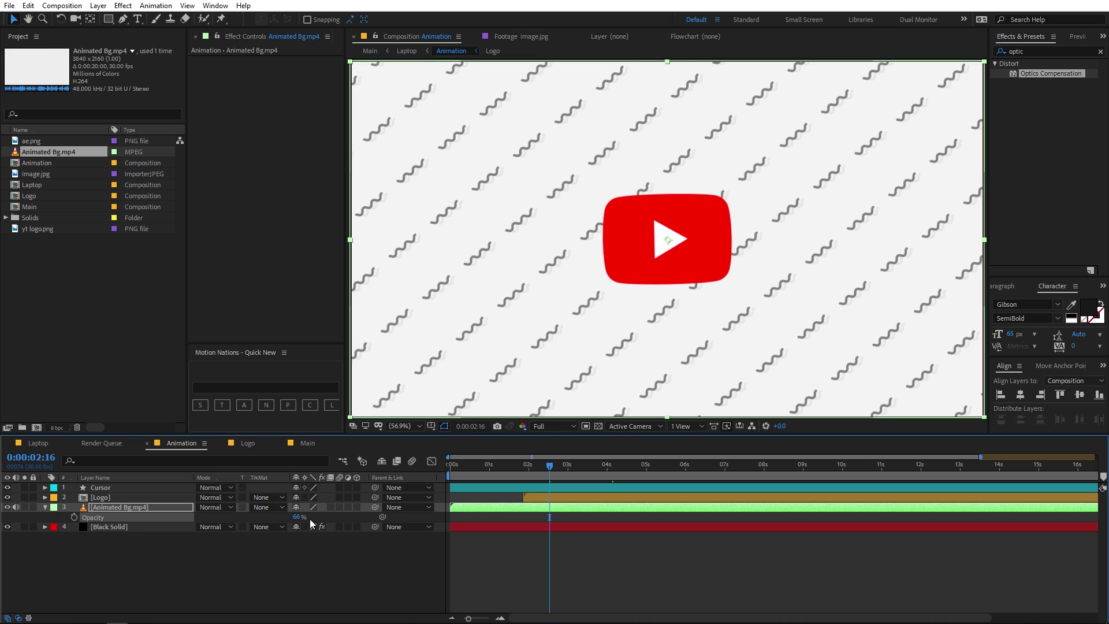
left_click_drag(295, 517, 261, 517)
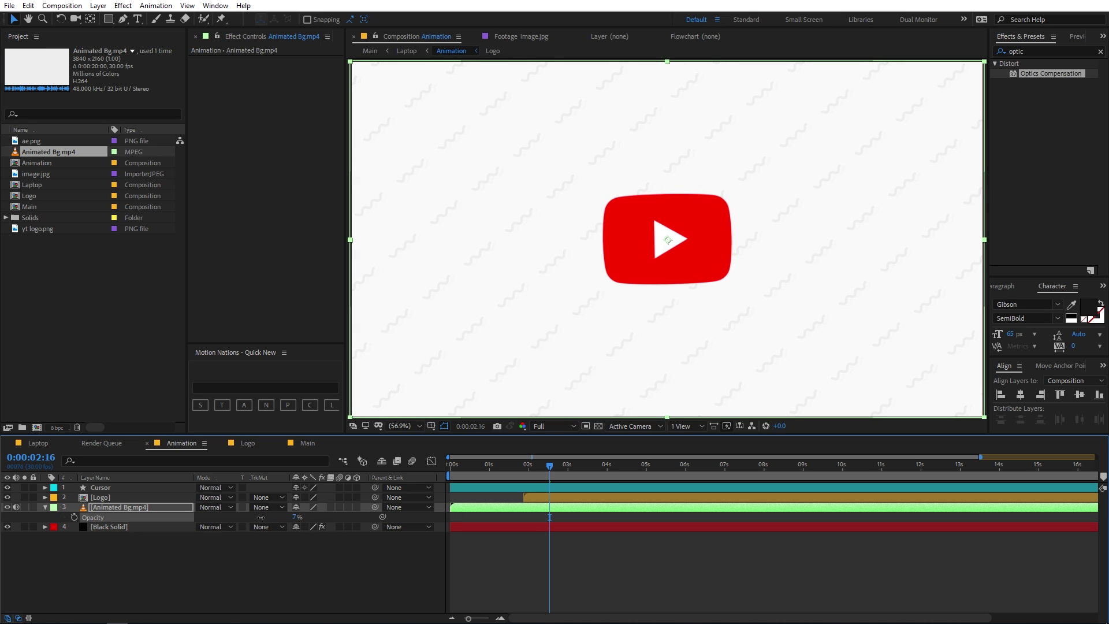
scroll(685, 289, "down", 3)
scroll(686, 289, "up", 2)
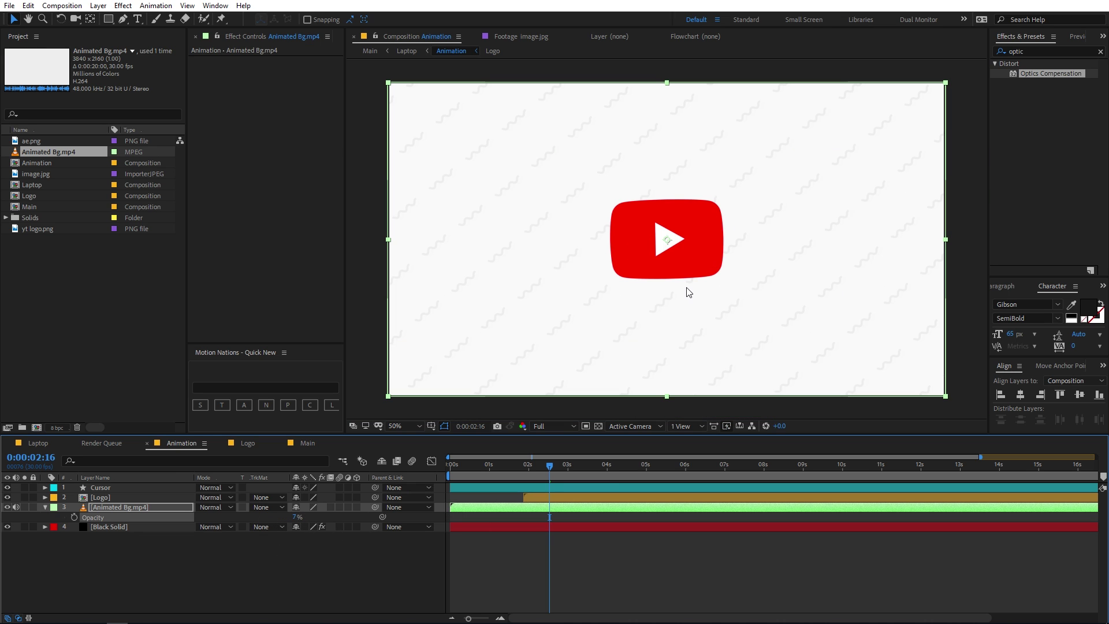
- Play the Animation composition from the start to check the subtle moving background behind the logo
left_click(534, 535)
key("Home")
key("space")
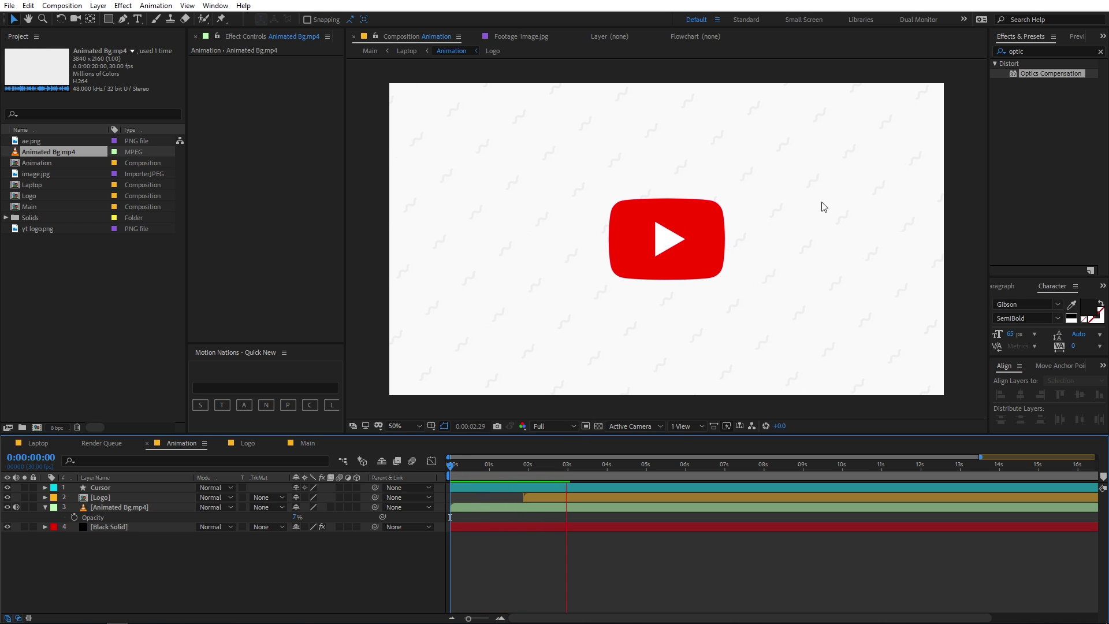
key("space")
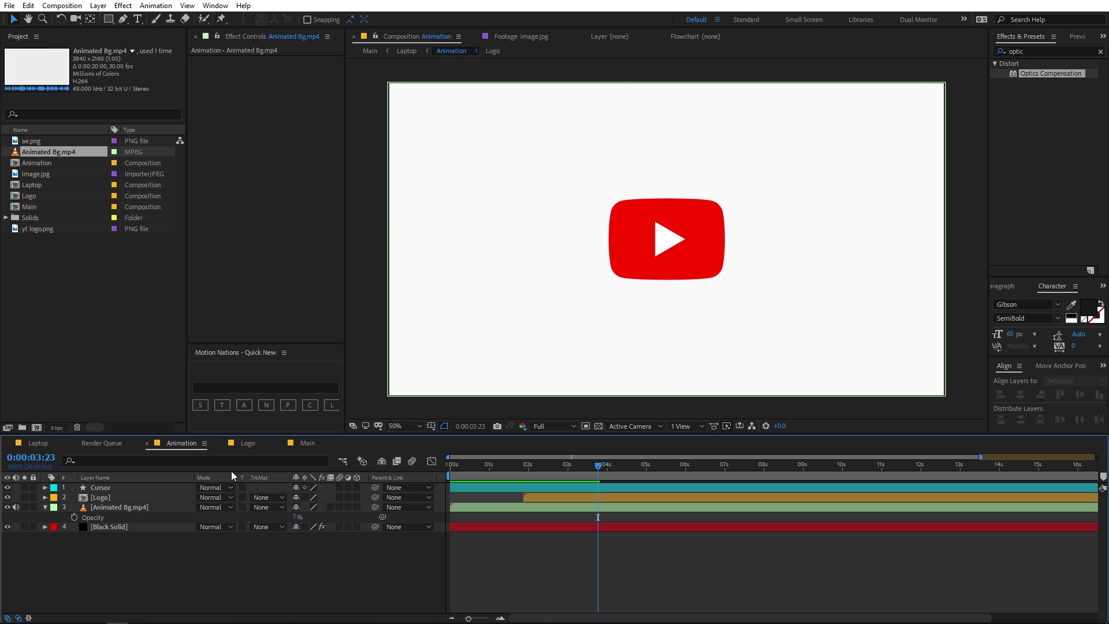
- Add Animated Bg.mp4 to Main directly above Black Solid and lower its Opacity
left_click(304, 443)
key("Home")
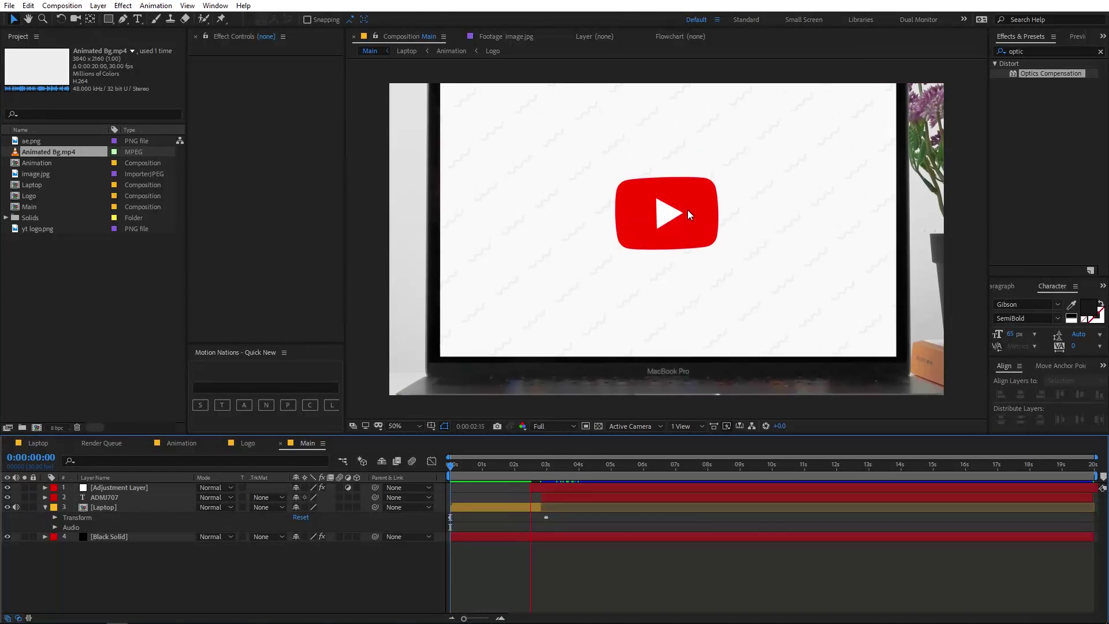
mouse_move(553, 480)
left_mouse_down()
mouse_move(521, 477)
mouse_move(538, 479)
left_mouse_up()
left_click_drag(60, 157, 87, 535)
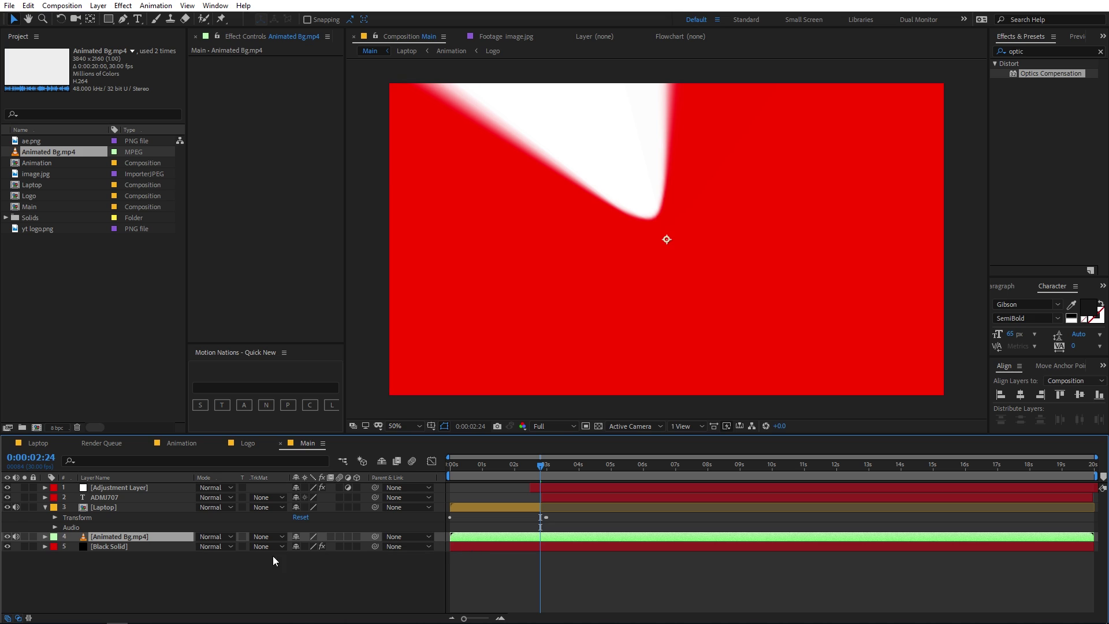
key("t")
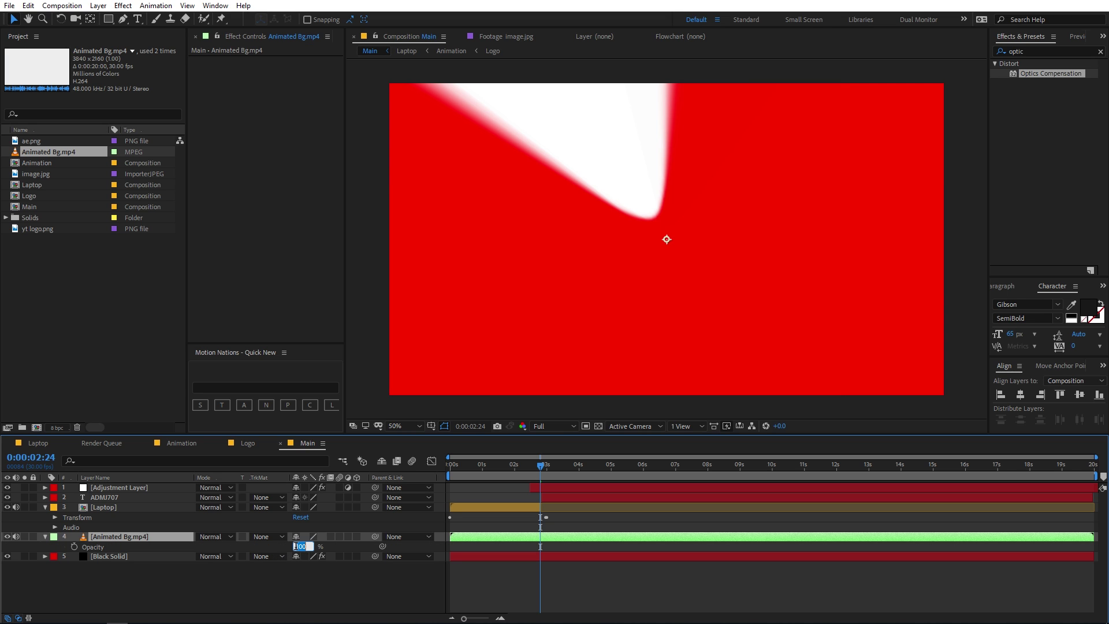
key("Return")
- Set the Scale of Animated Bg.mp4 in Main to 54.6%
left_click(144, 539)
left_click_drag(306, 549, 279, 549)
left_click_drag(188, 550, 180, 549)
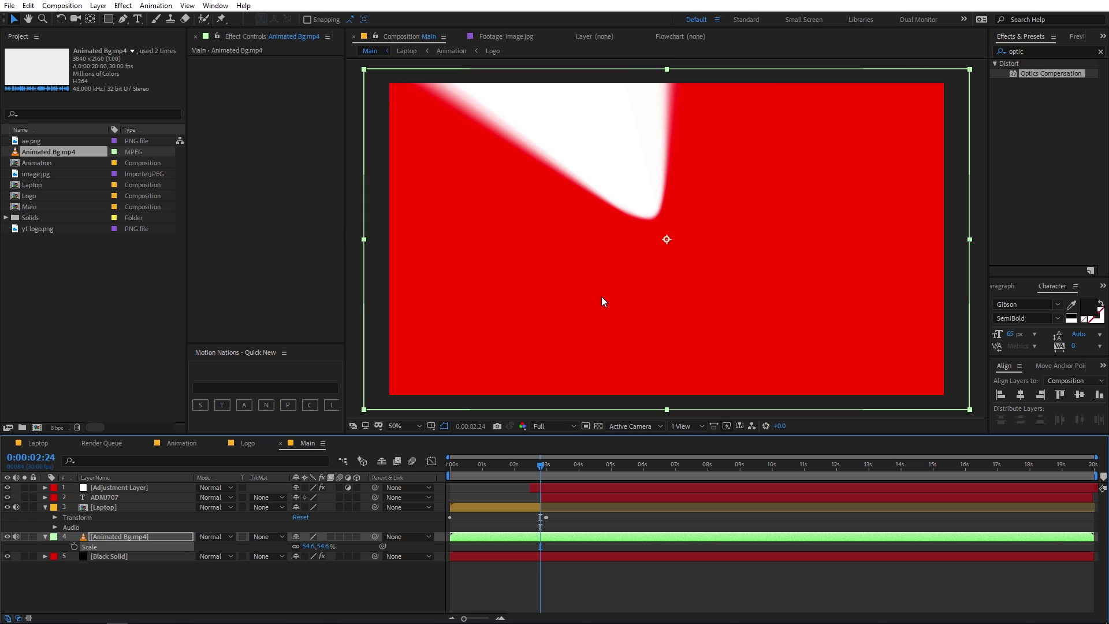
- Play Main from about 0:00:01:24 and again from the start to check the background behind the title
scroll(603, 299, "down", 2)
left_click_drag(539, 469, 504, 469)
key("period")
key("space")
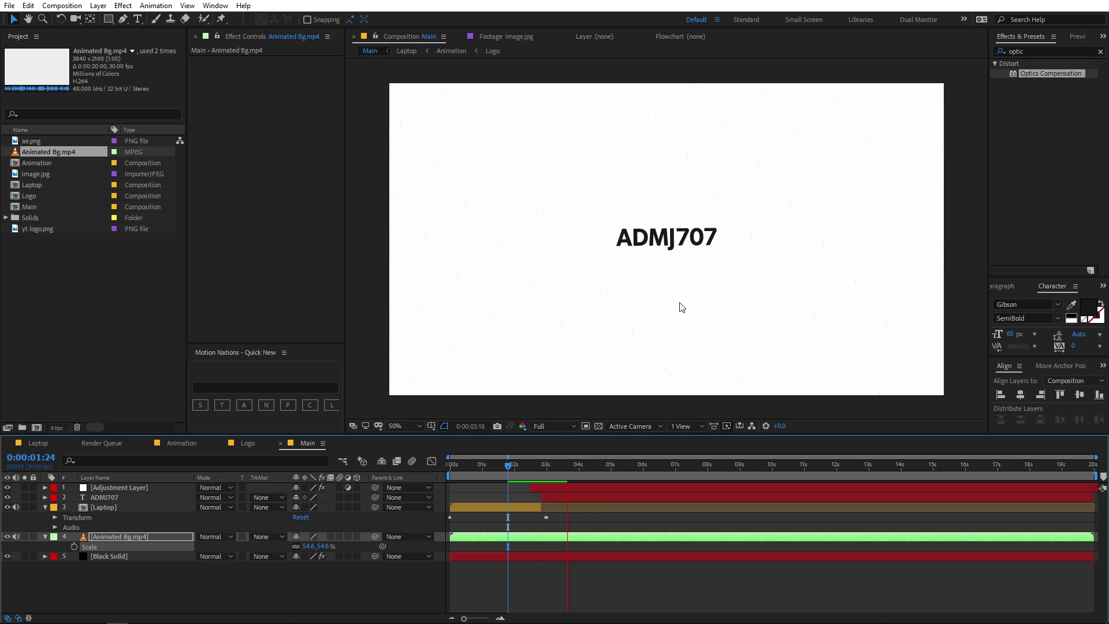
key("space")
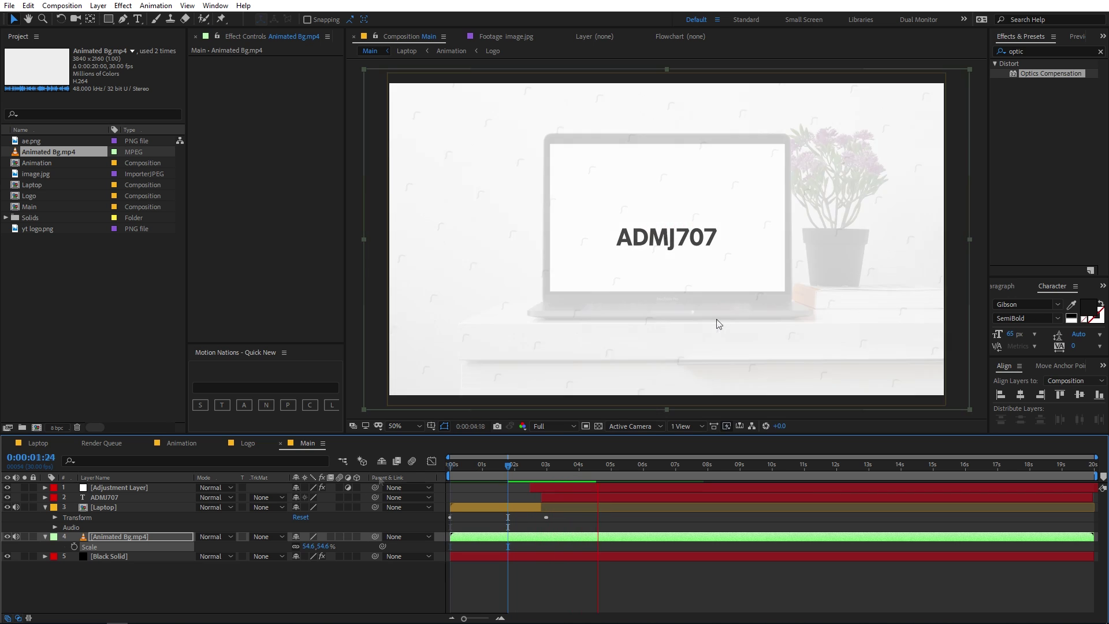
key("Home")
key("space")
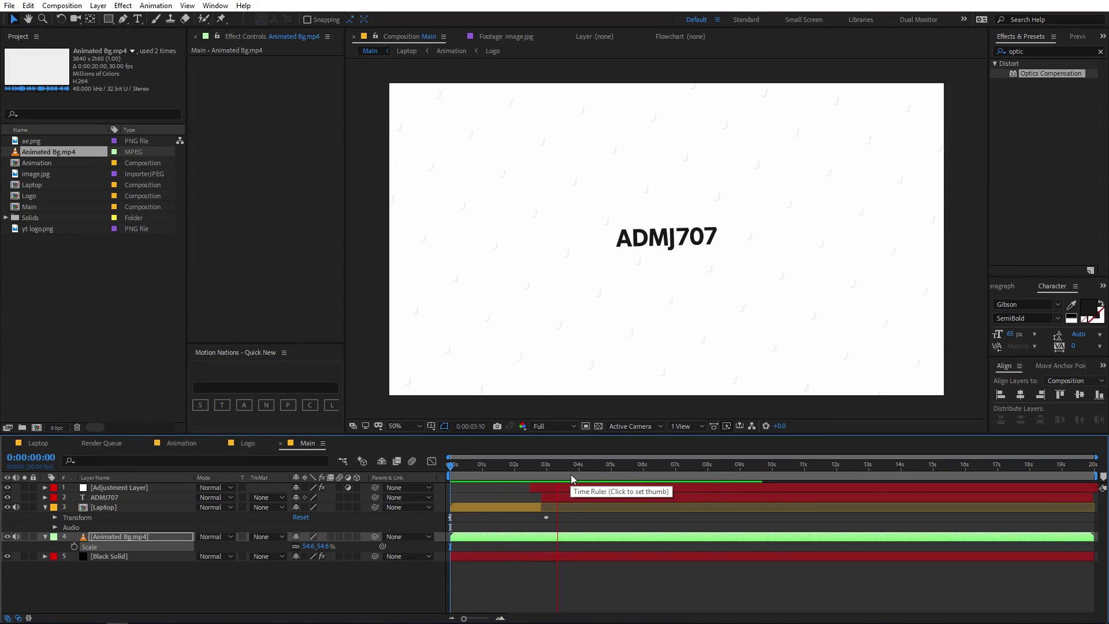
left_click_drag(601, 472, 508, 481)
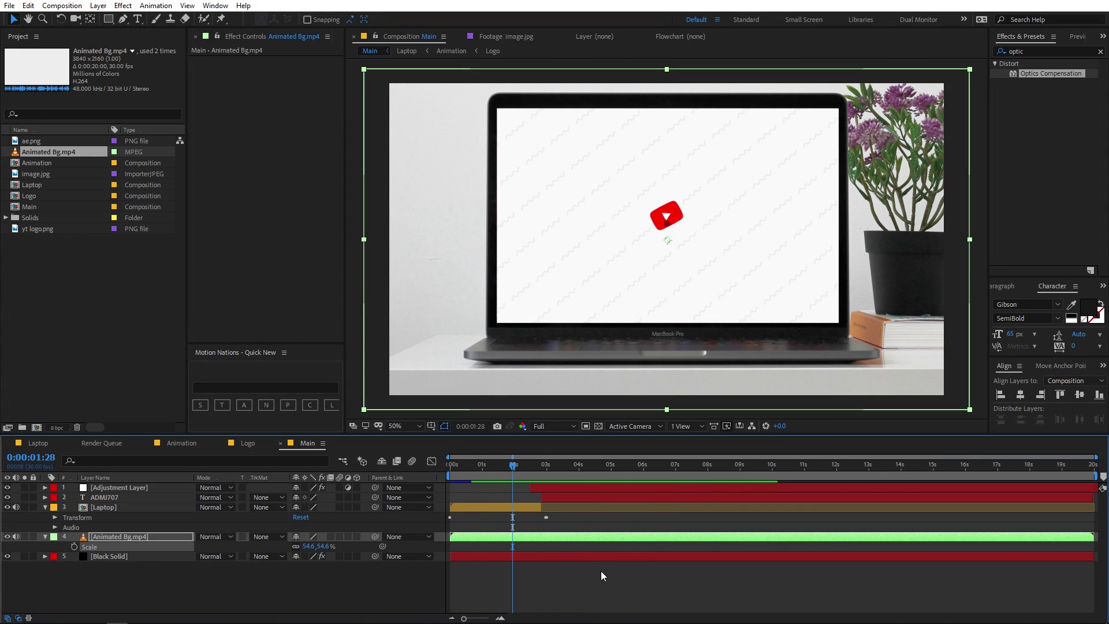
left_click(598, 570)
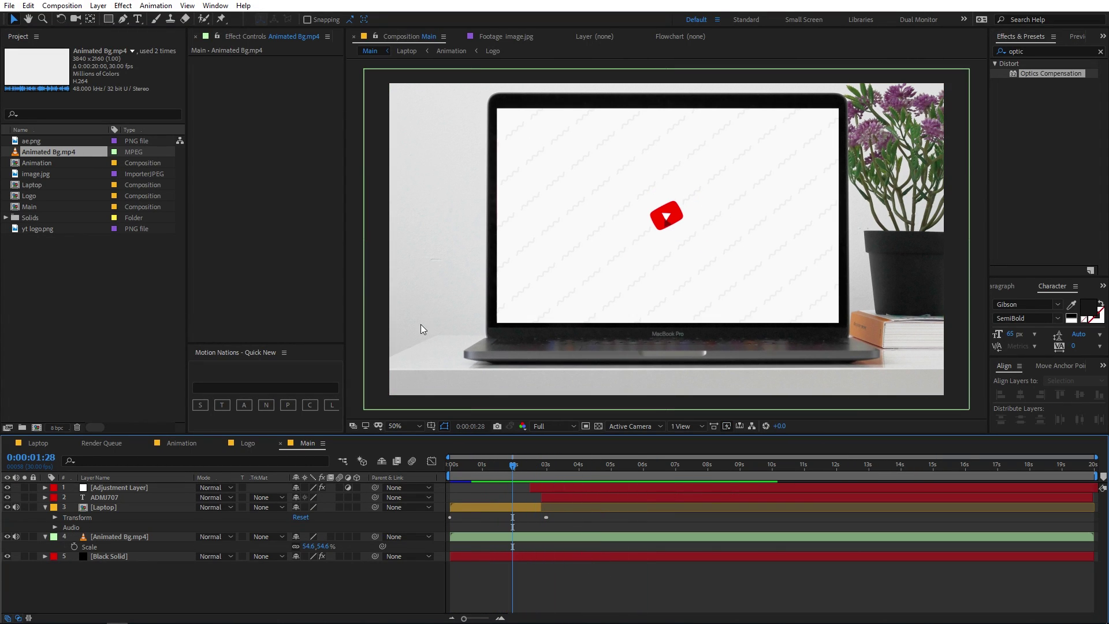
- Add ae.png above yt logo.png in the Logo composition and hide the yt logo.png layer
left_click(250, 443)
left_click(45, 236)
left_click_drag(30, 141, 107, 498)
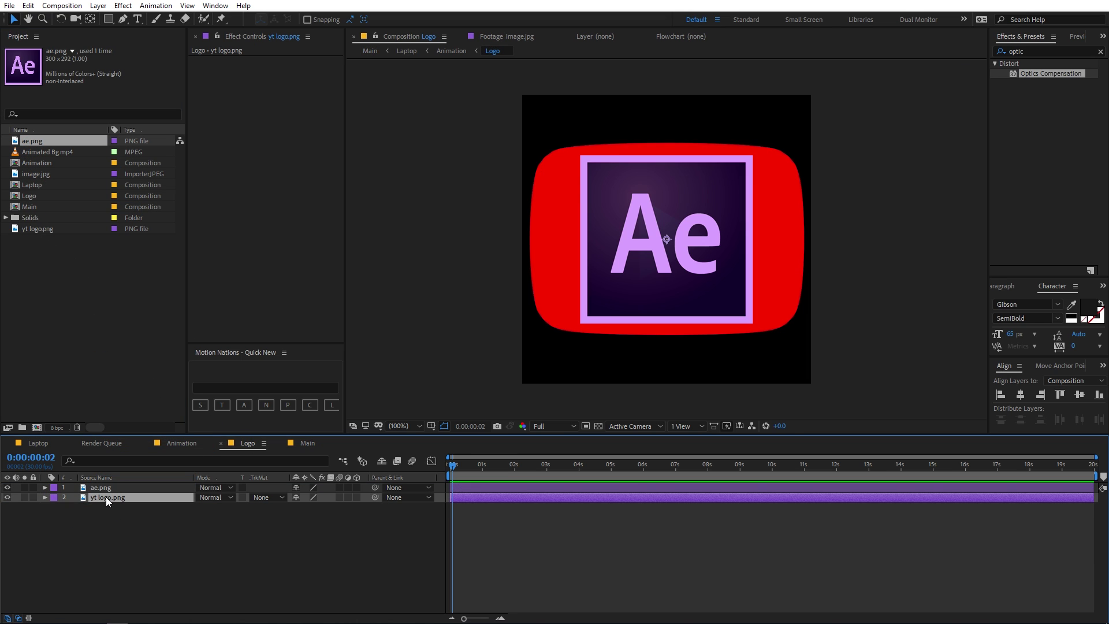
left_click(7, 497)
- Set the Scale of the ae.png layer to 155%
left_click(118, 487)
key("s")
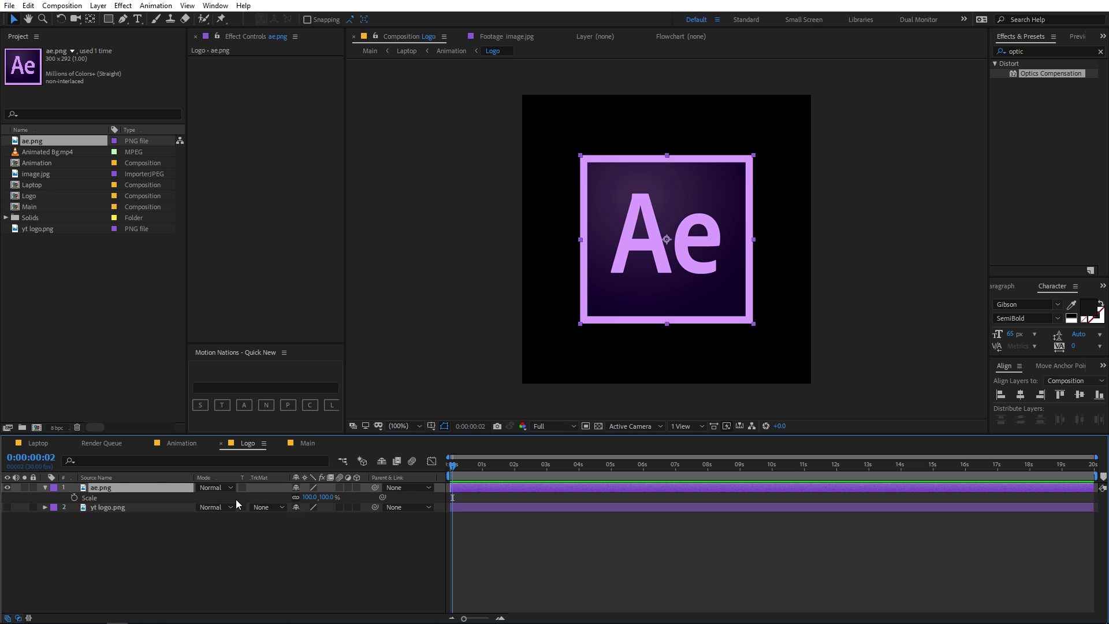
left_click(316, 498)
left_click_drag(303, 500, 341, 496)
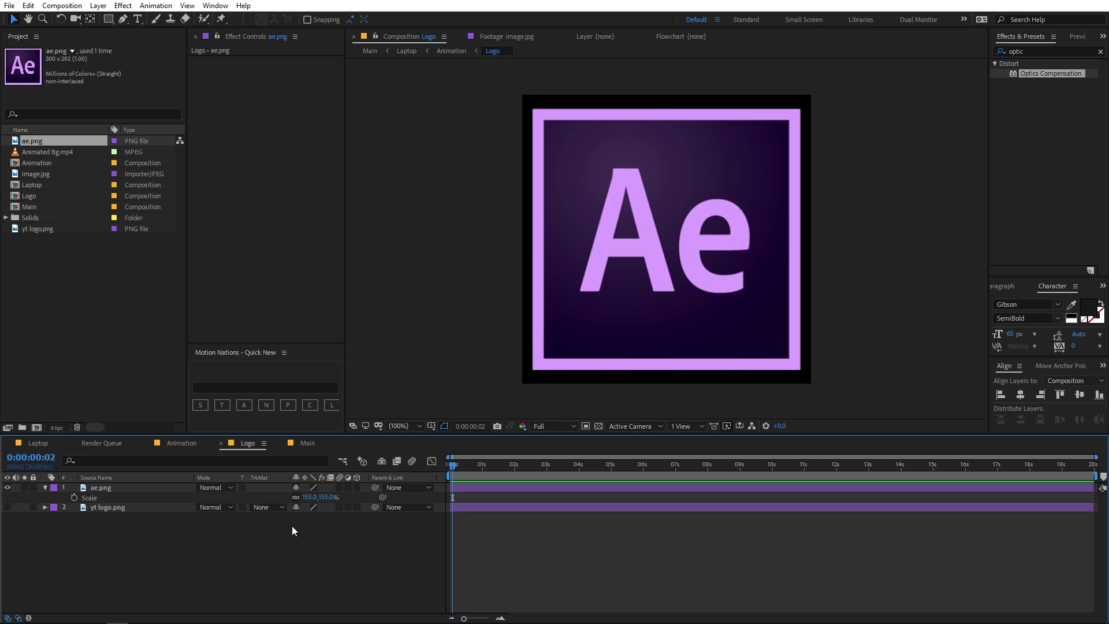
- Preview the Laptop composition from the start to check the swapped Ae logo on the laptop screen
left_click(69, 443)
key("Home")
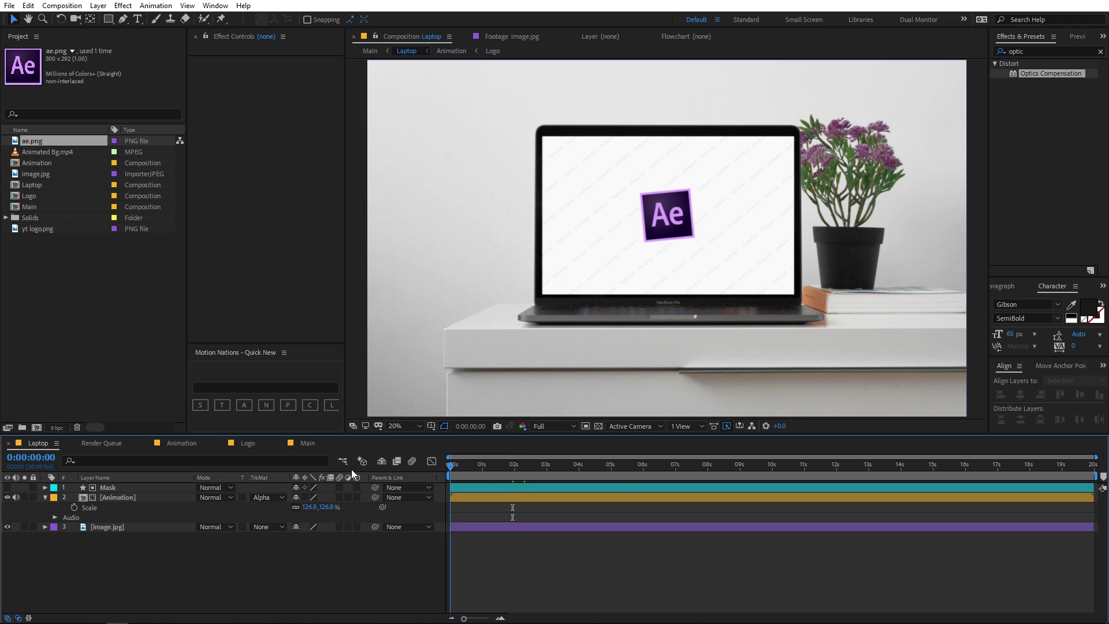
key("space")
- Play and scrub through Main to review the finished animation with the Ae logo and animated background
left_click(308, 443)
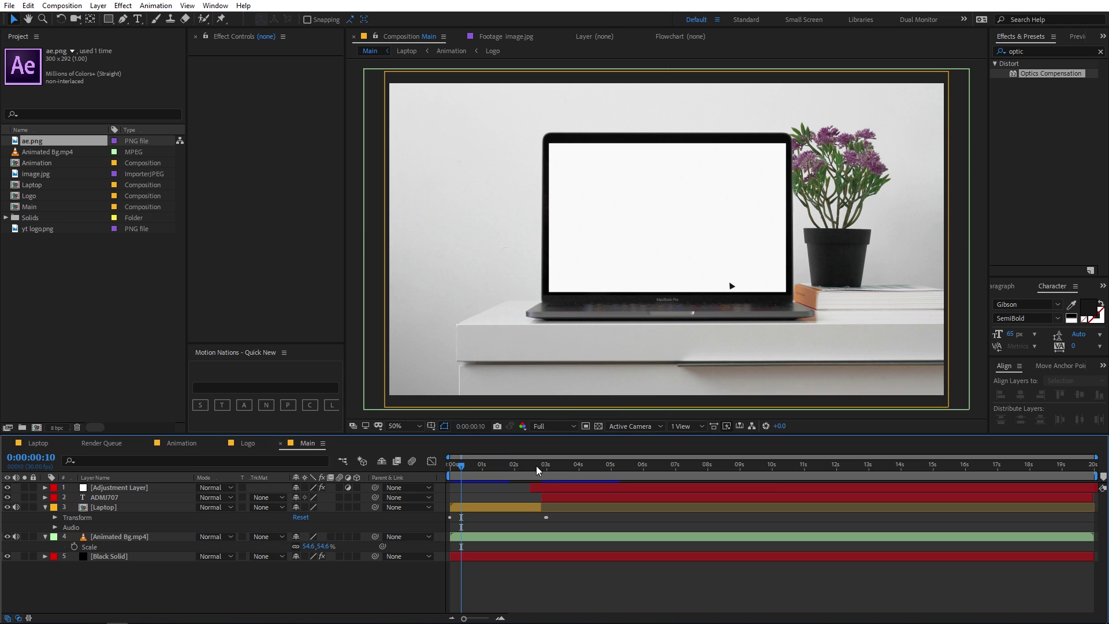
key("space")
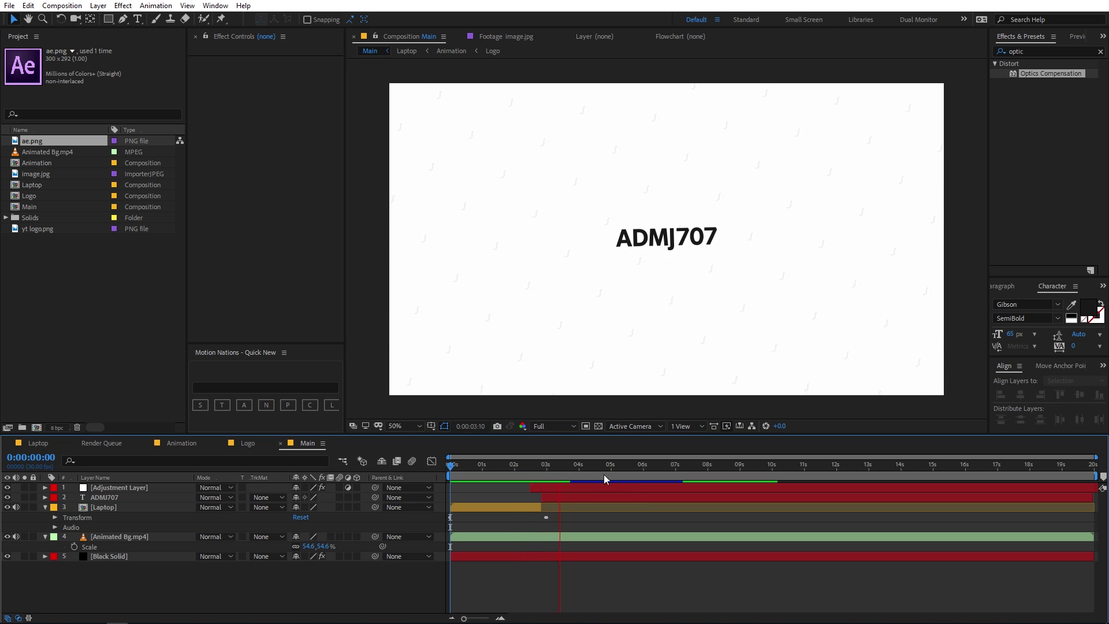
left_click(463, 472)
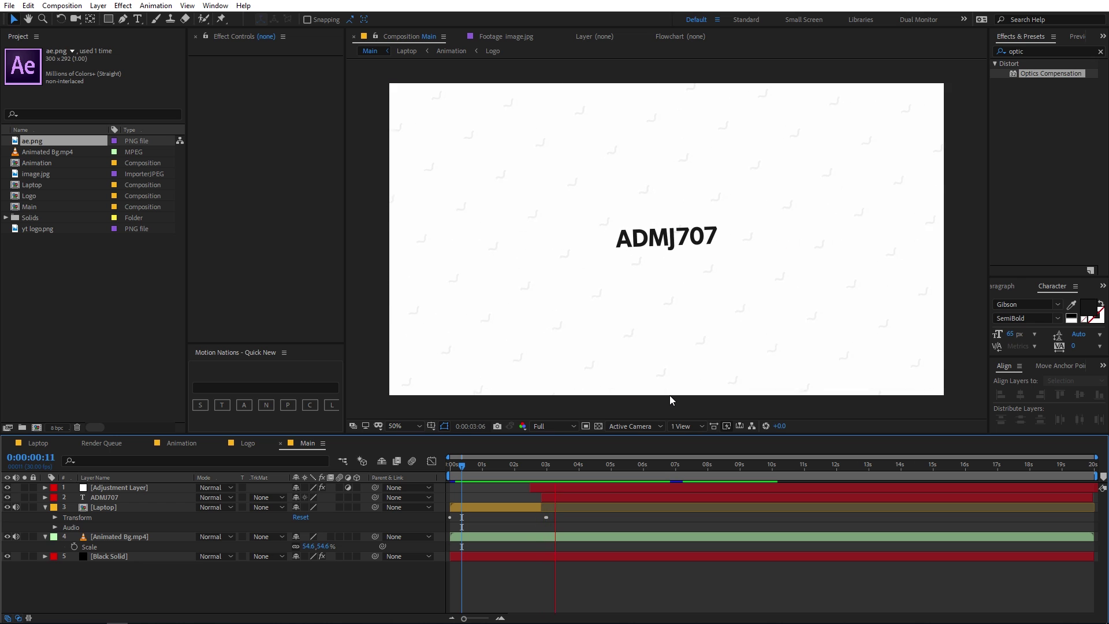
left_click(625, 476)
left_click_drag(625, 476, 770, 467)
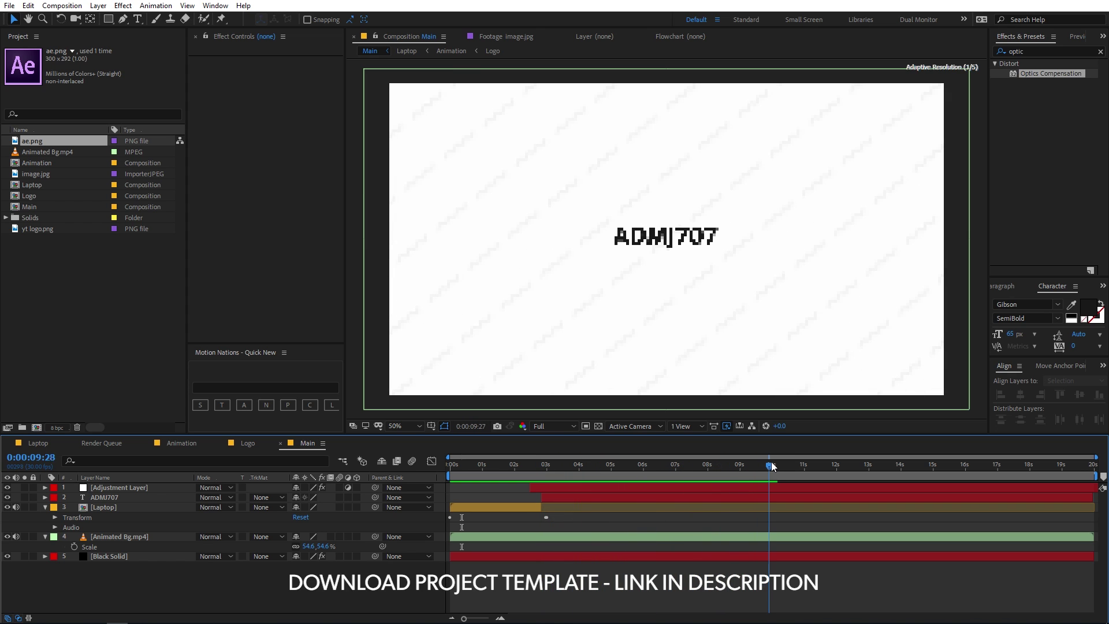
key("Home")
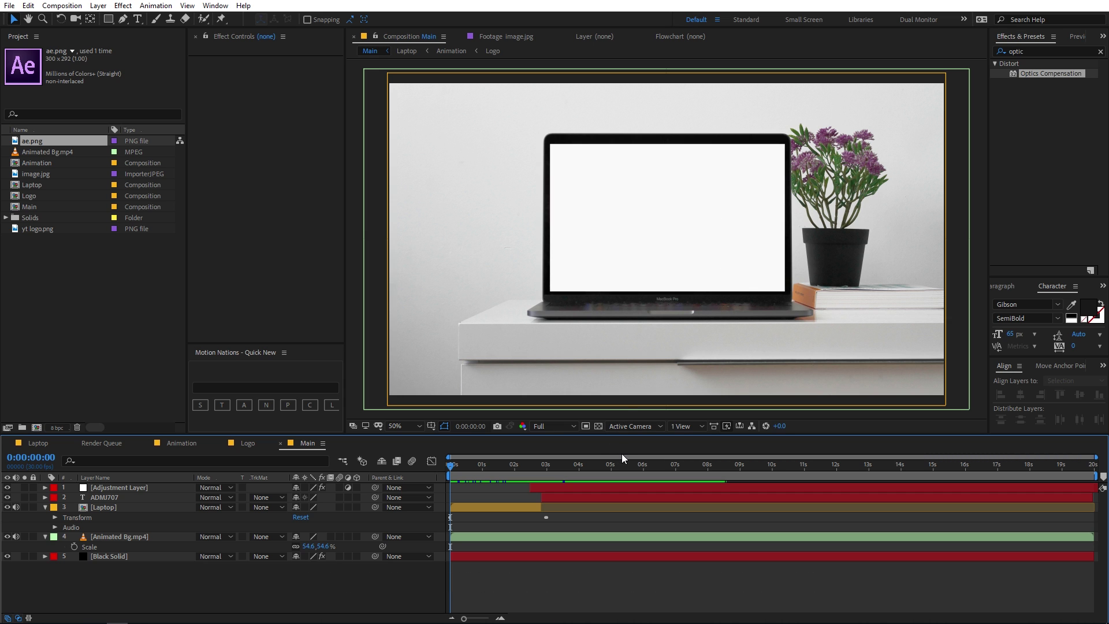
key("space")
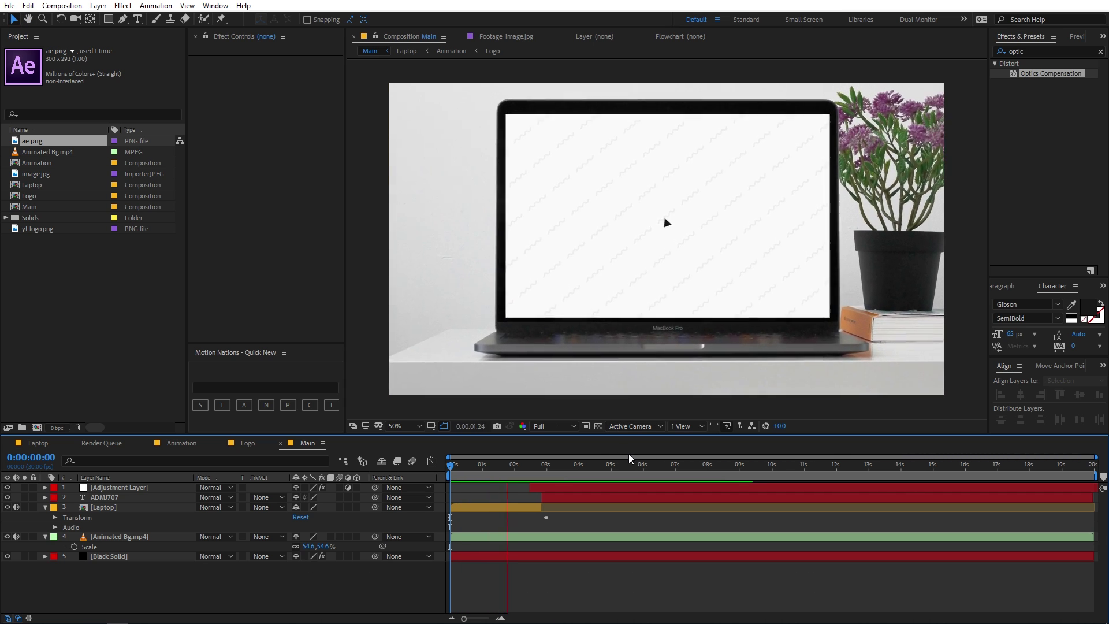